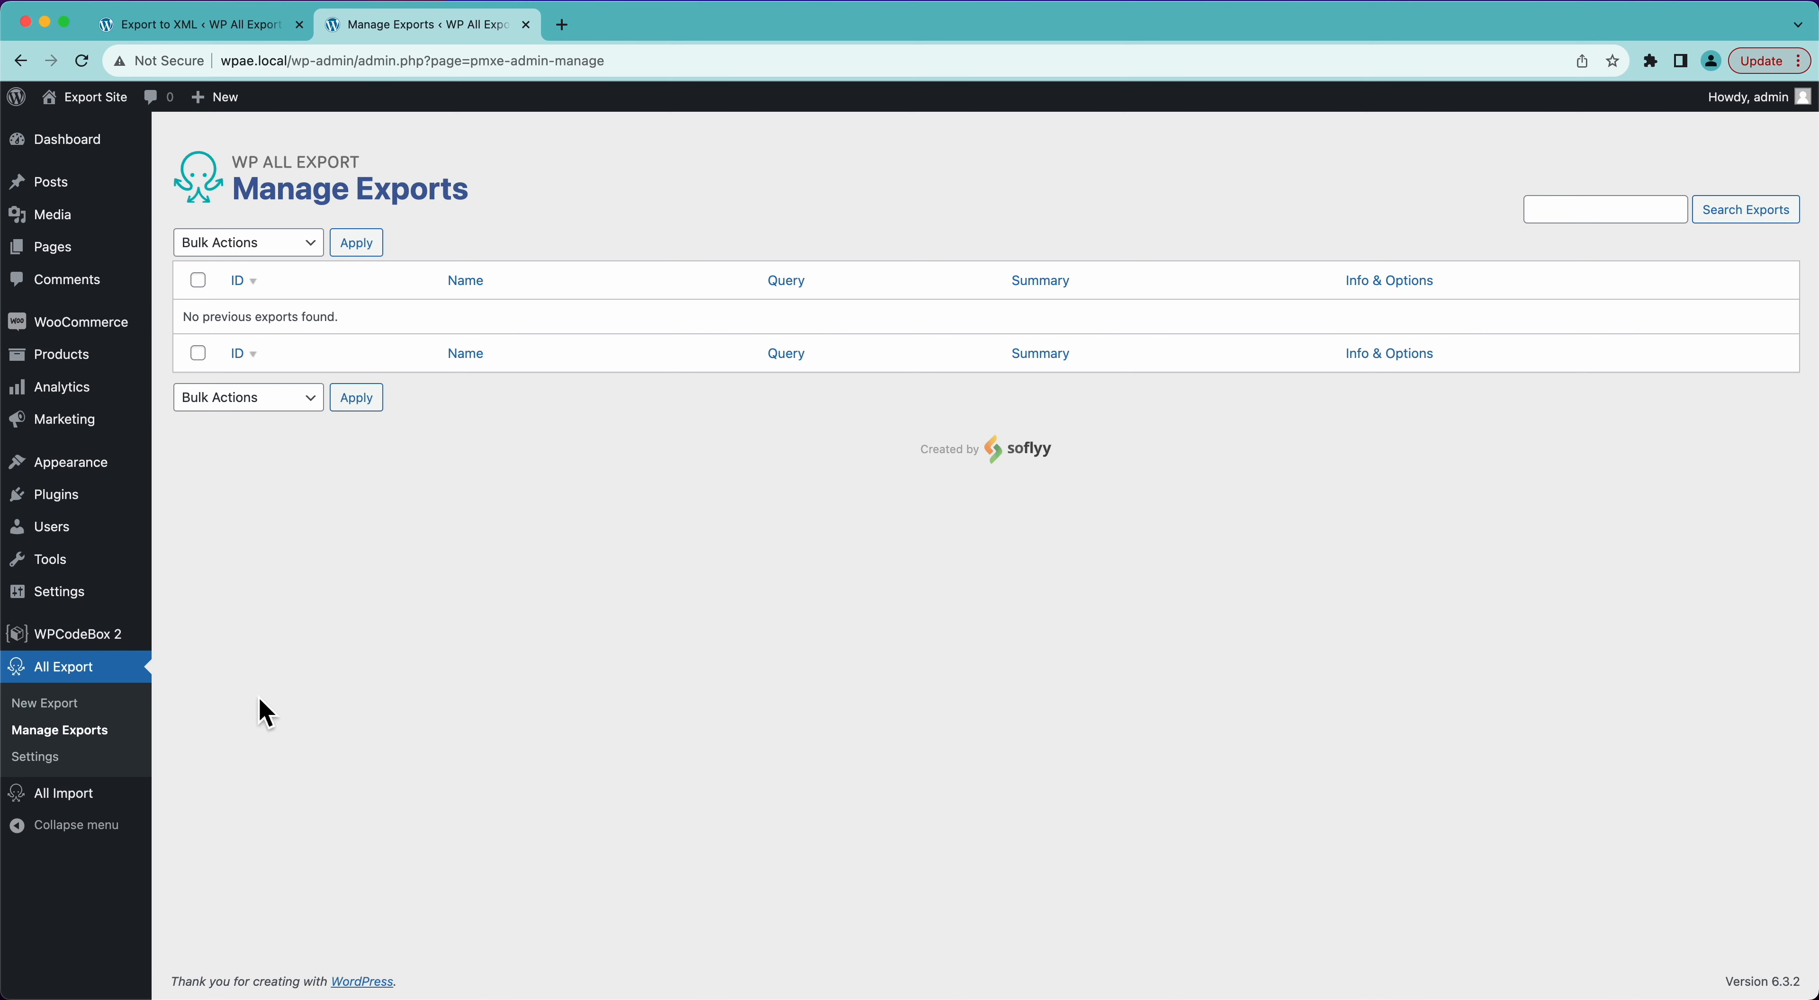
- Start a new export of WooCommerce Orders, view the available filtering options, and proceed to customizing the export file
click(45, 708)
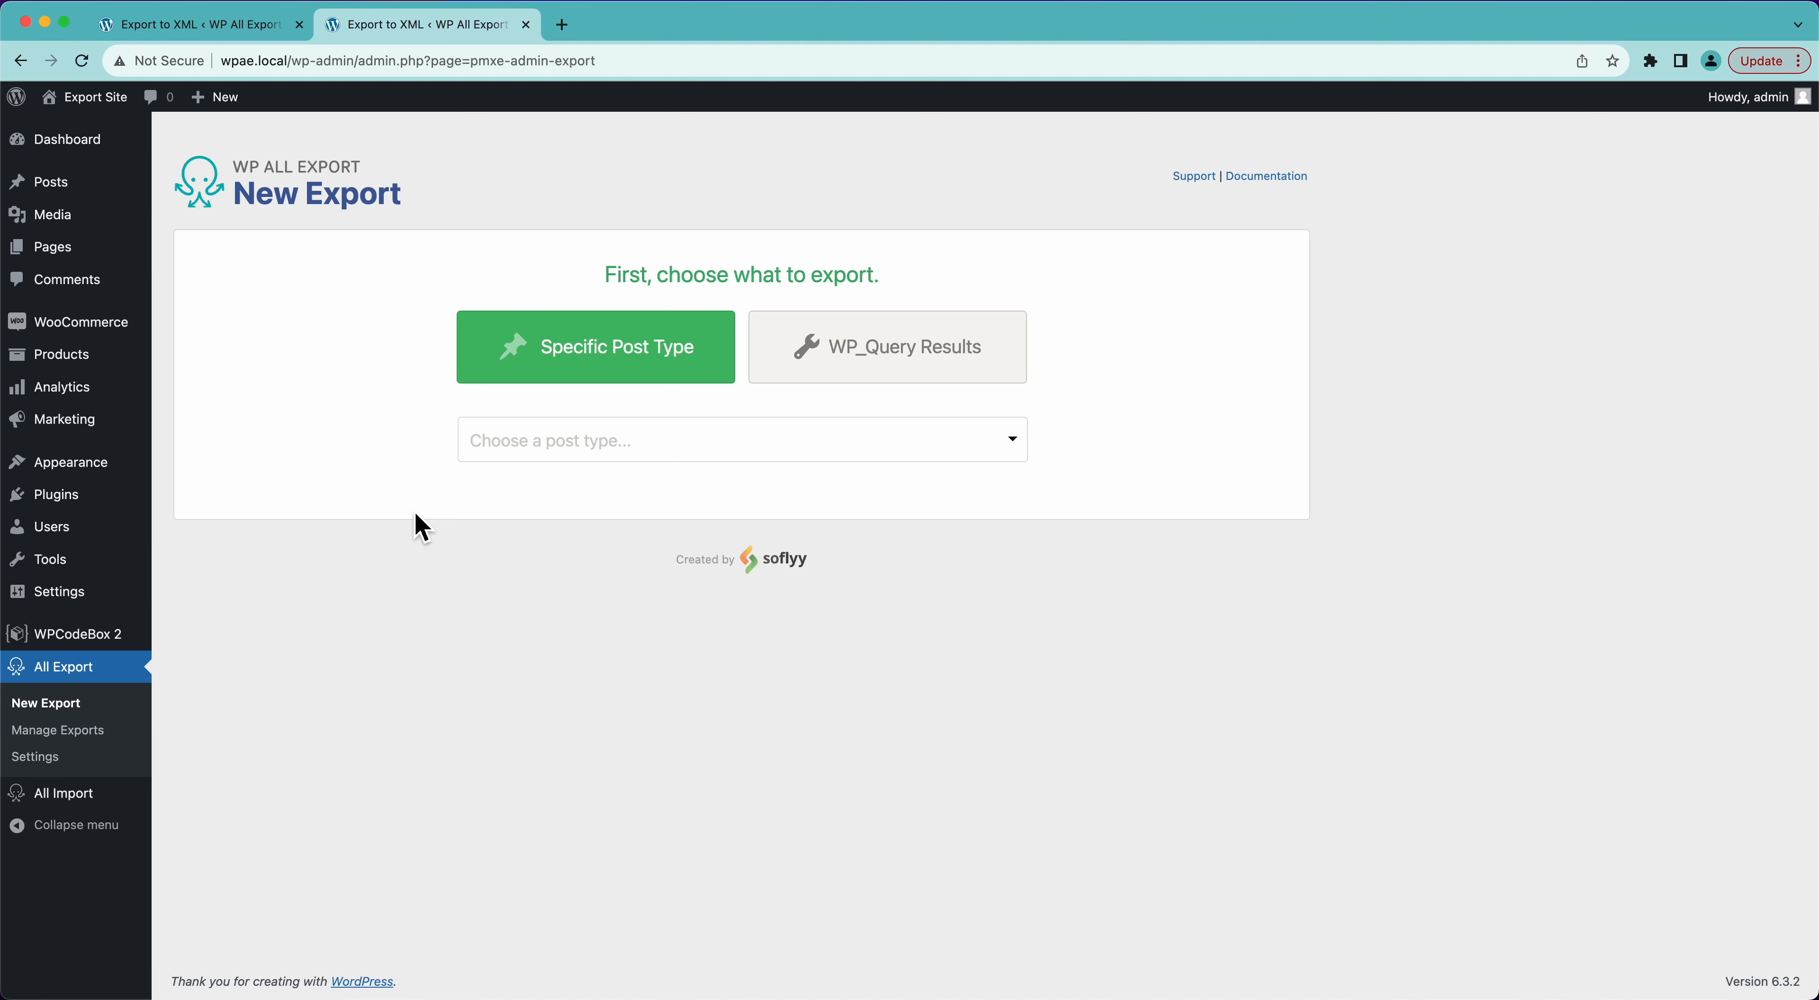
click(715, 444)
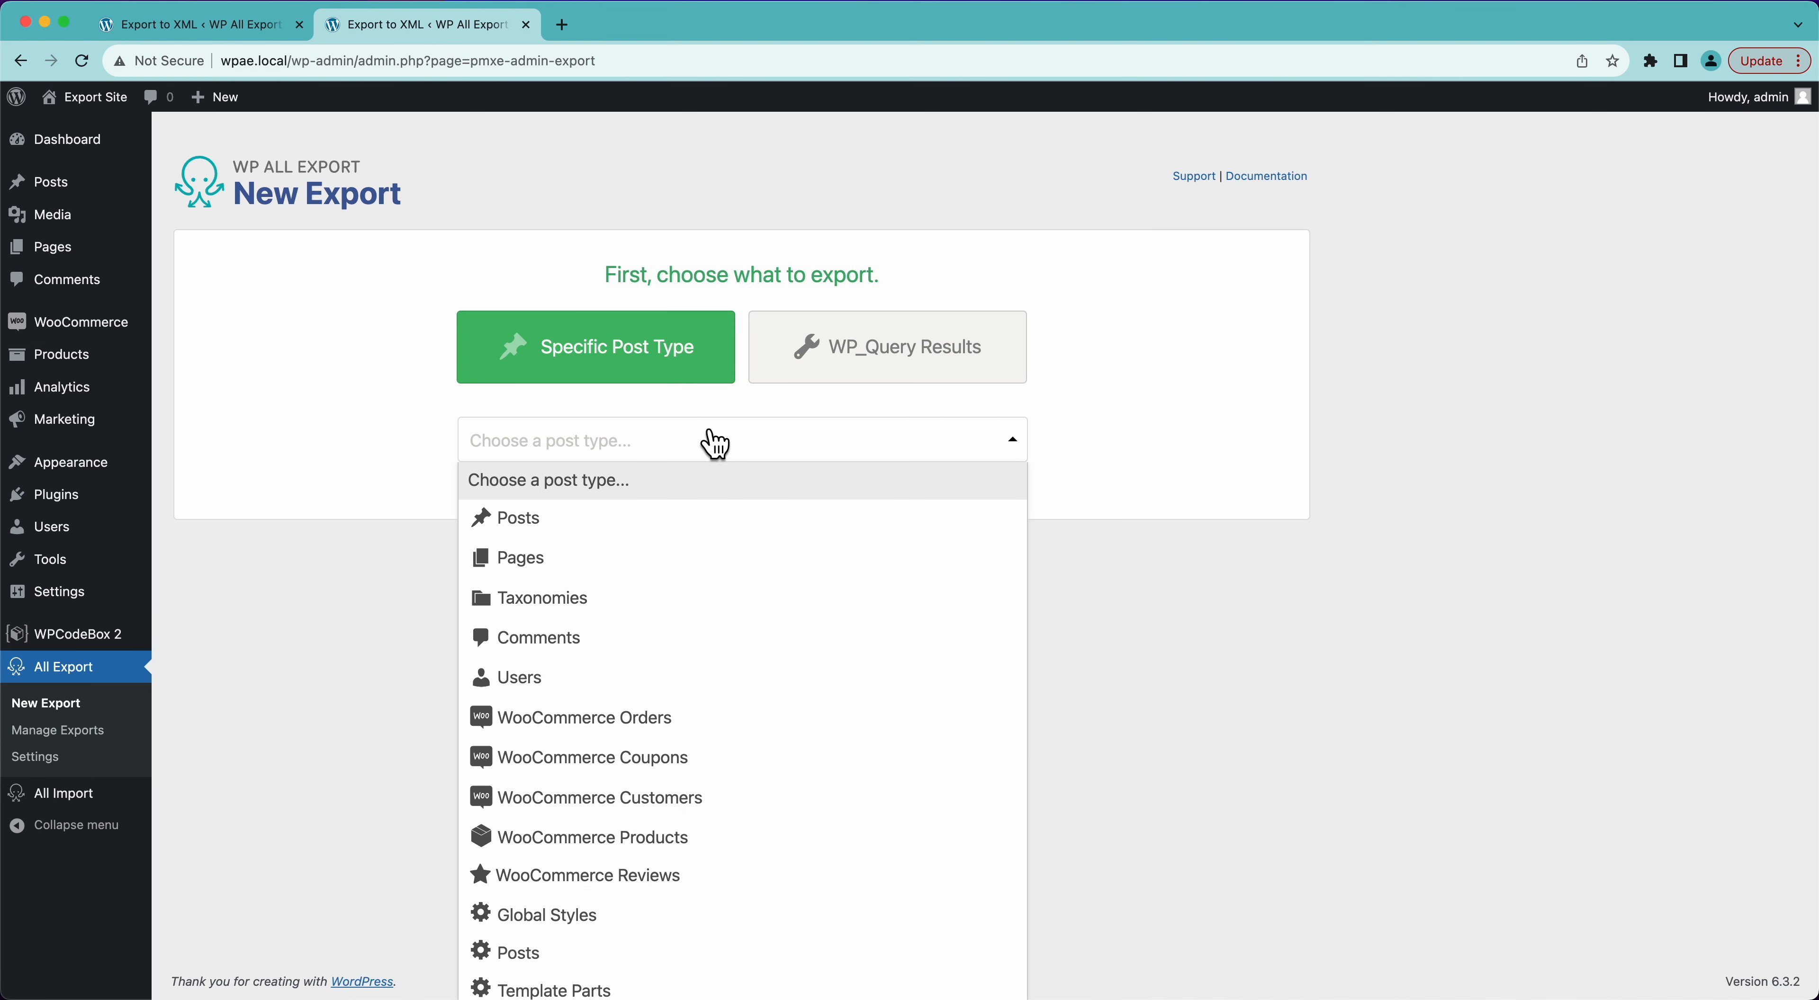
click(712, 720)
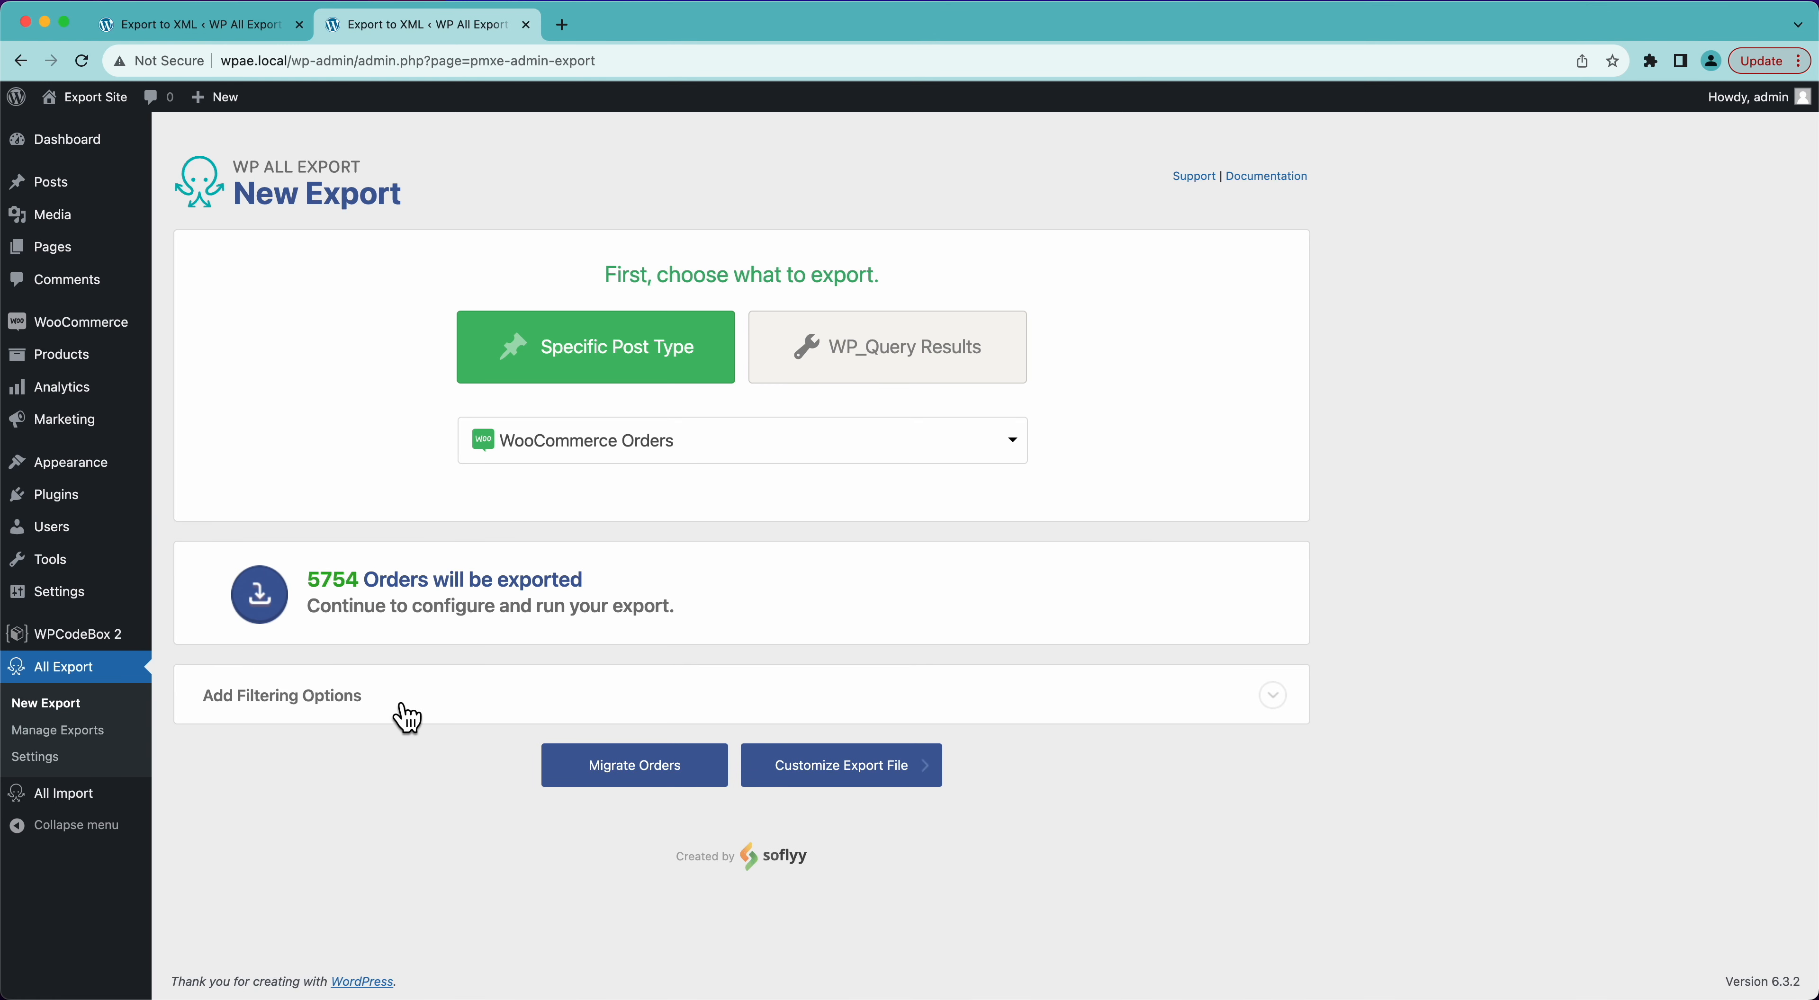
click(432, 714)
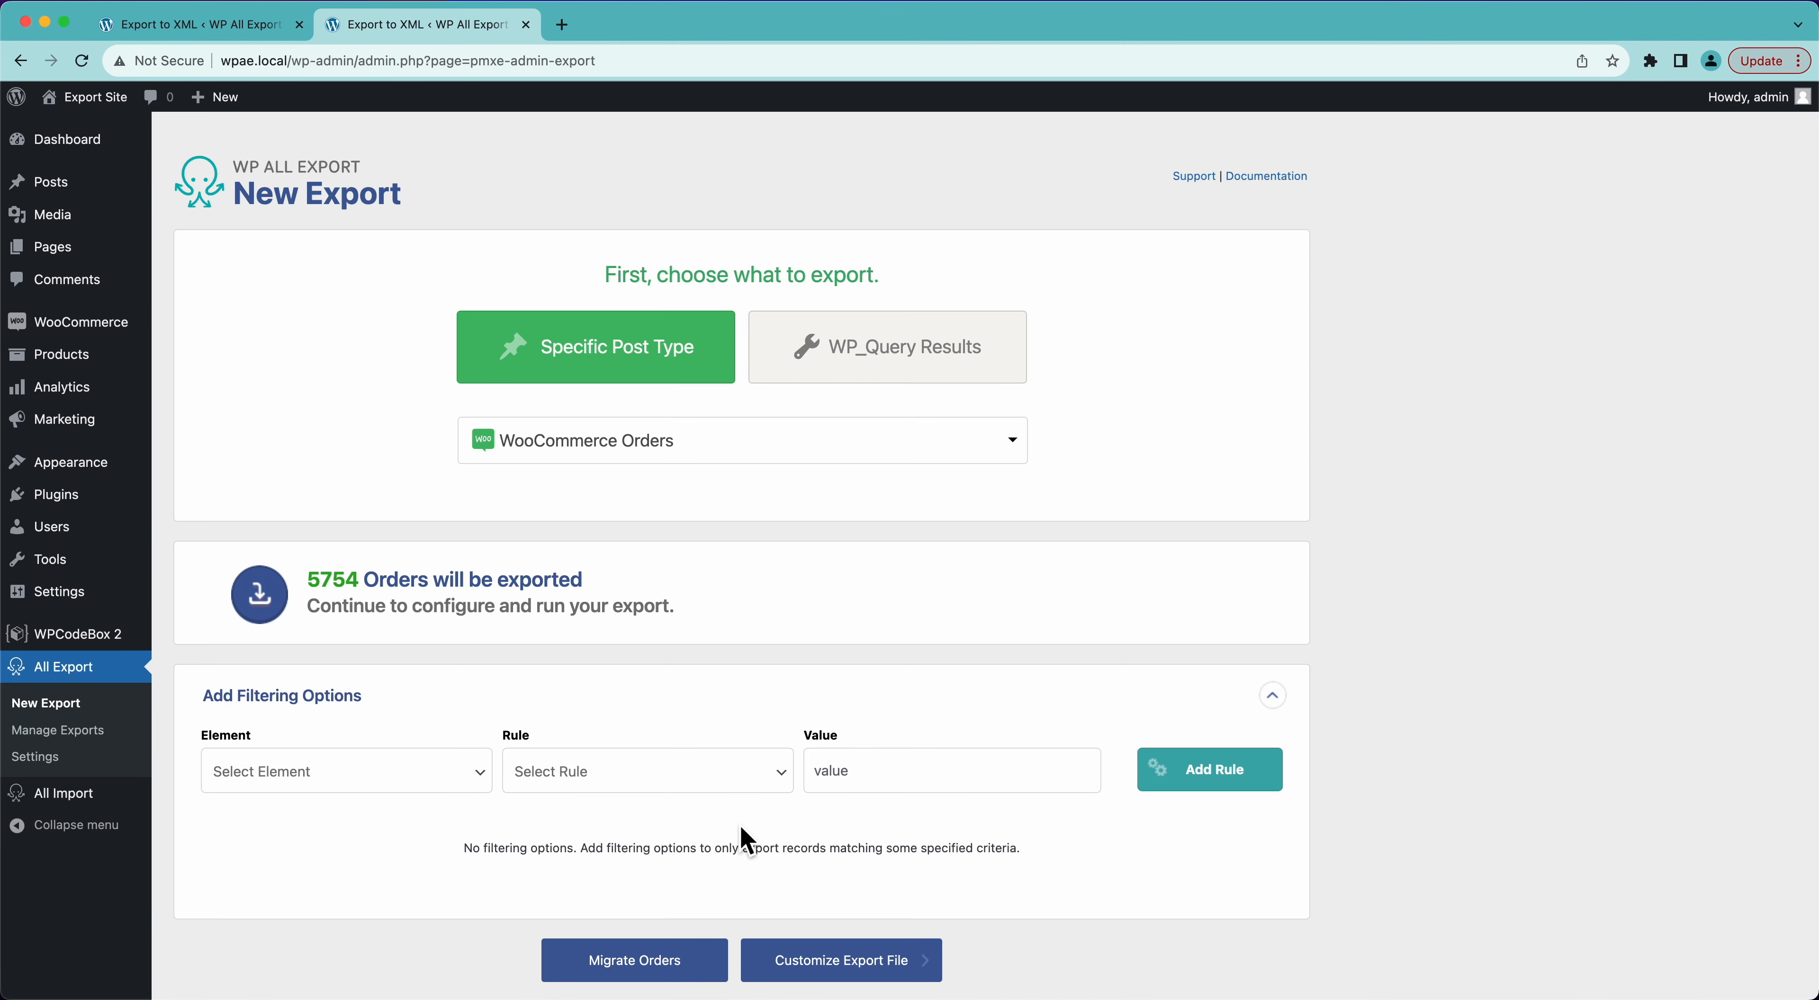
click(333, 700)
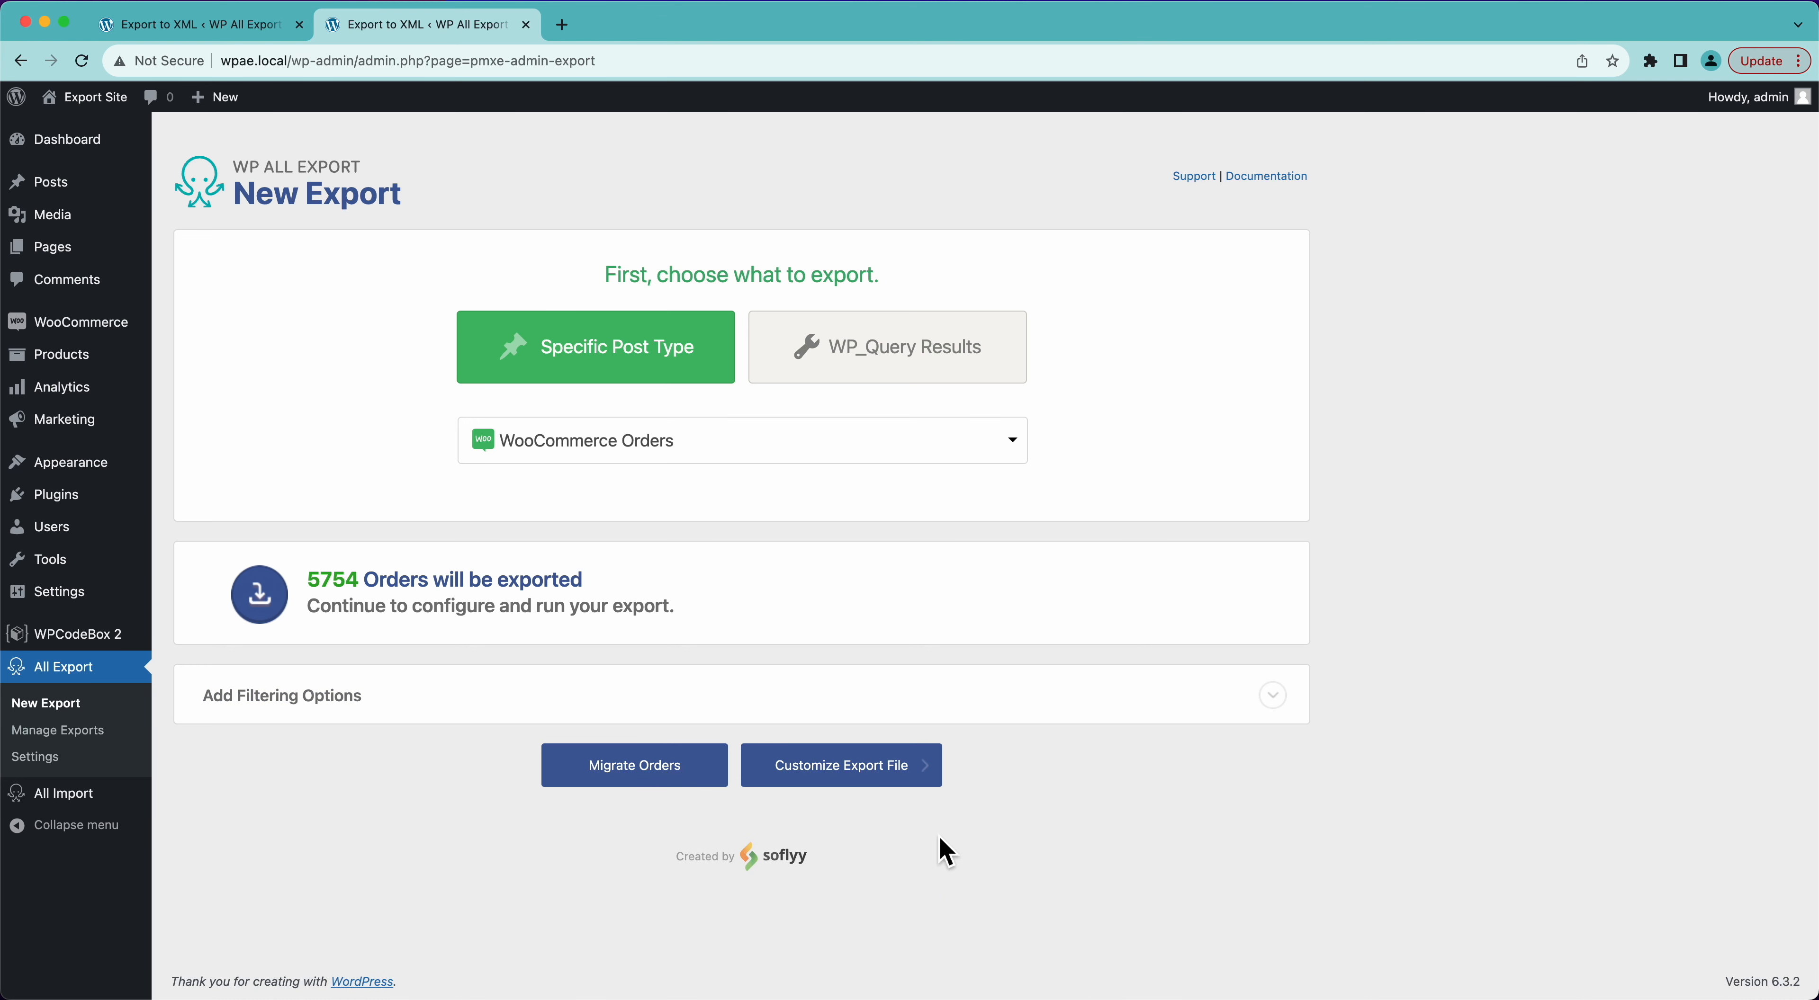
click(860, 773)
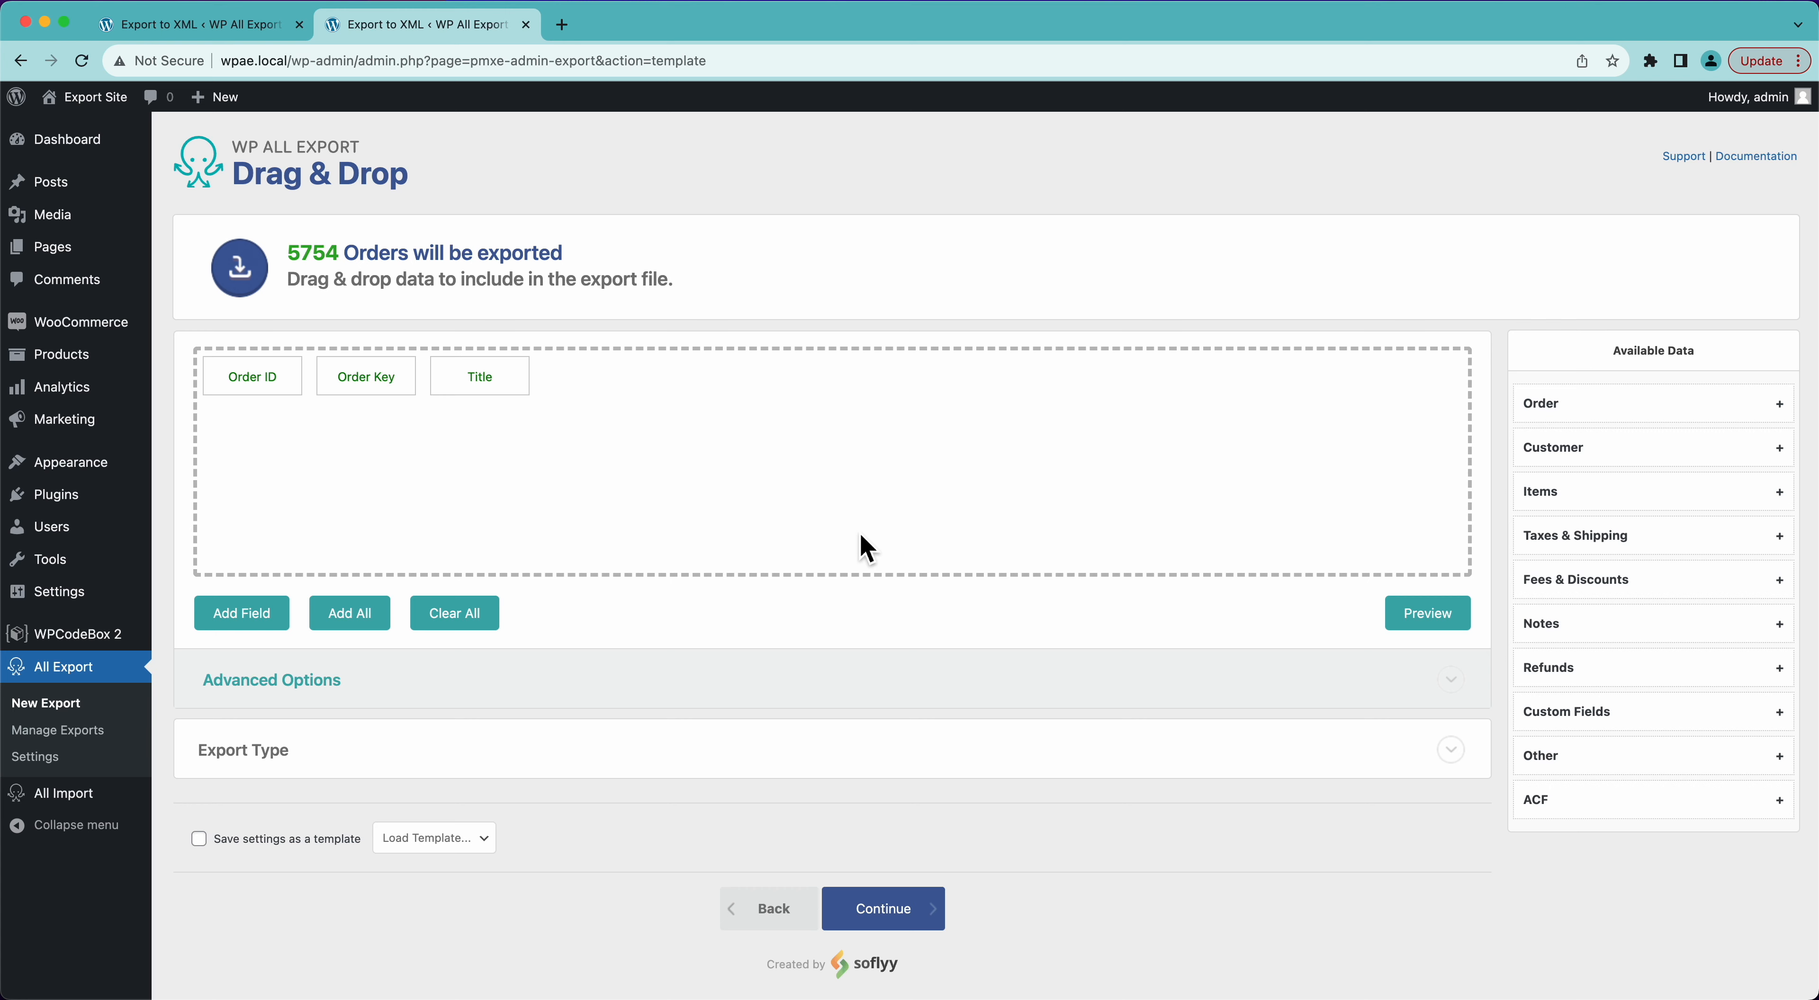
- Preview the default export columns and move the Title column ahead of Order Key
click(1423, 615)
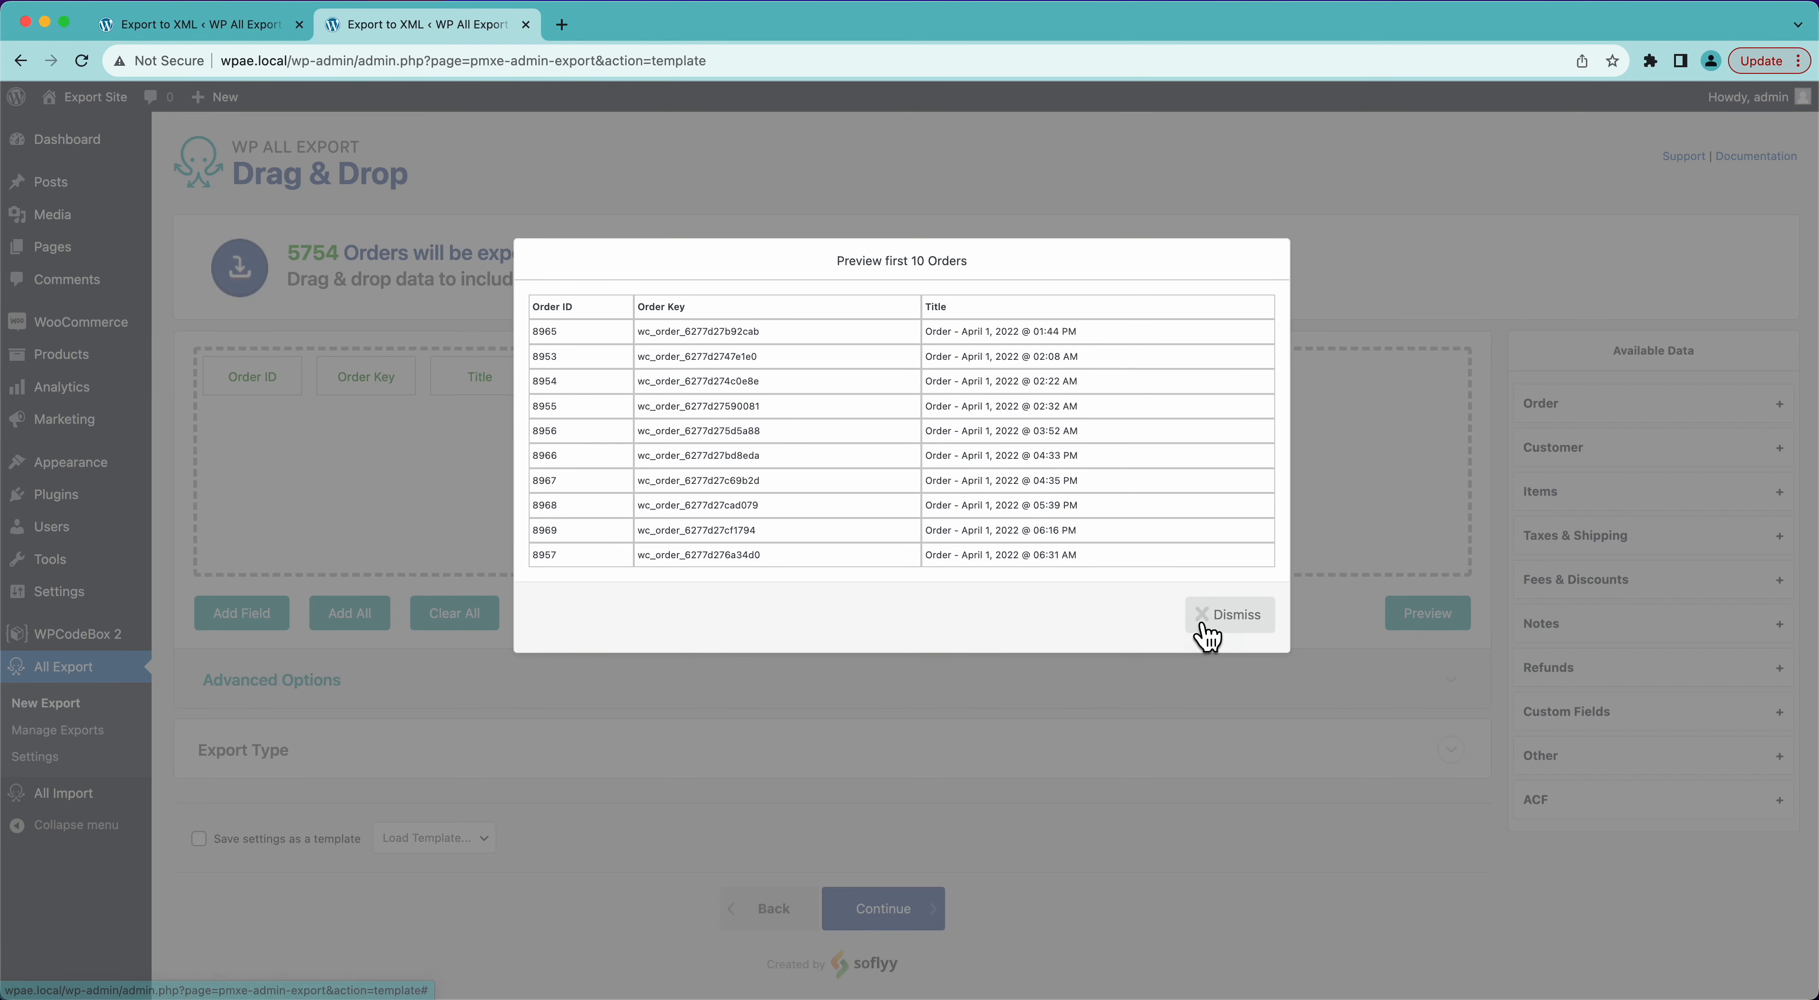
click(1204, 616)
drag(492, 376, 357, 390)
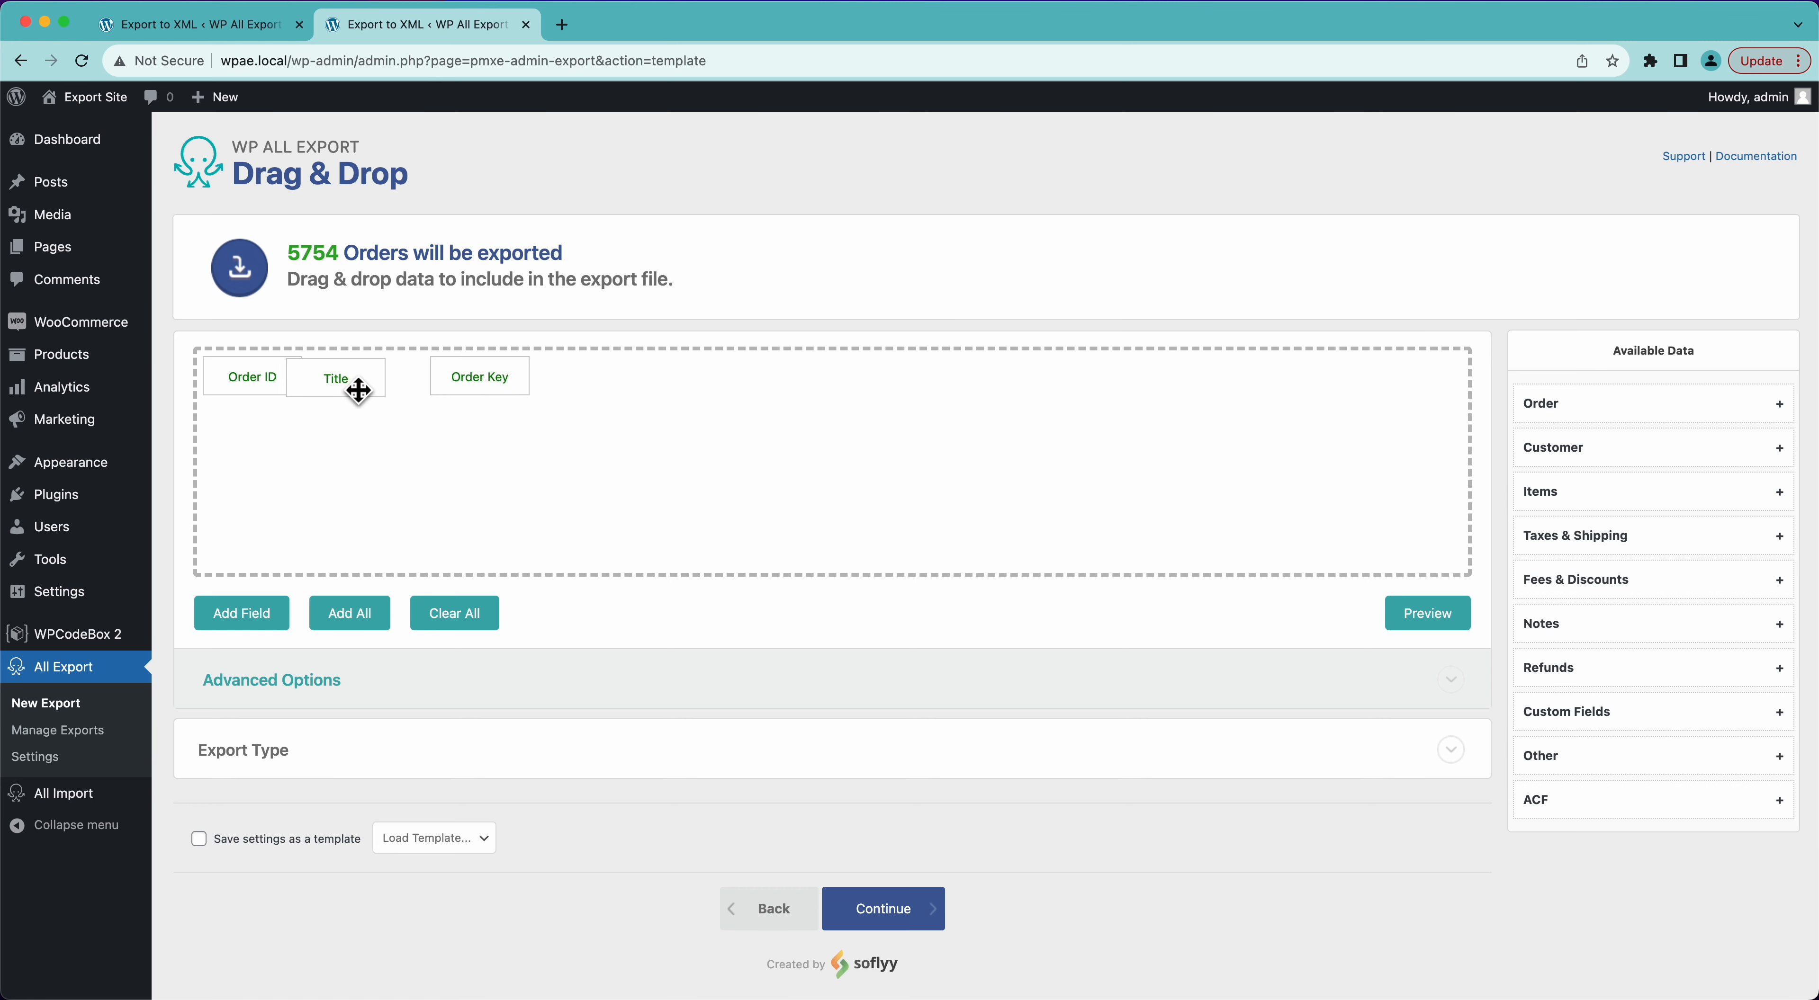
- Rename the Order Key column to "Key" and preview the export
click(508, 385)
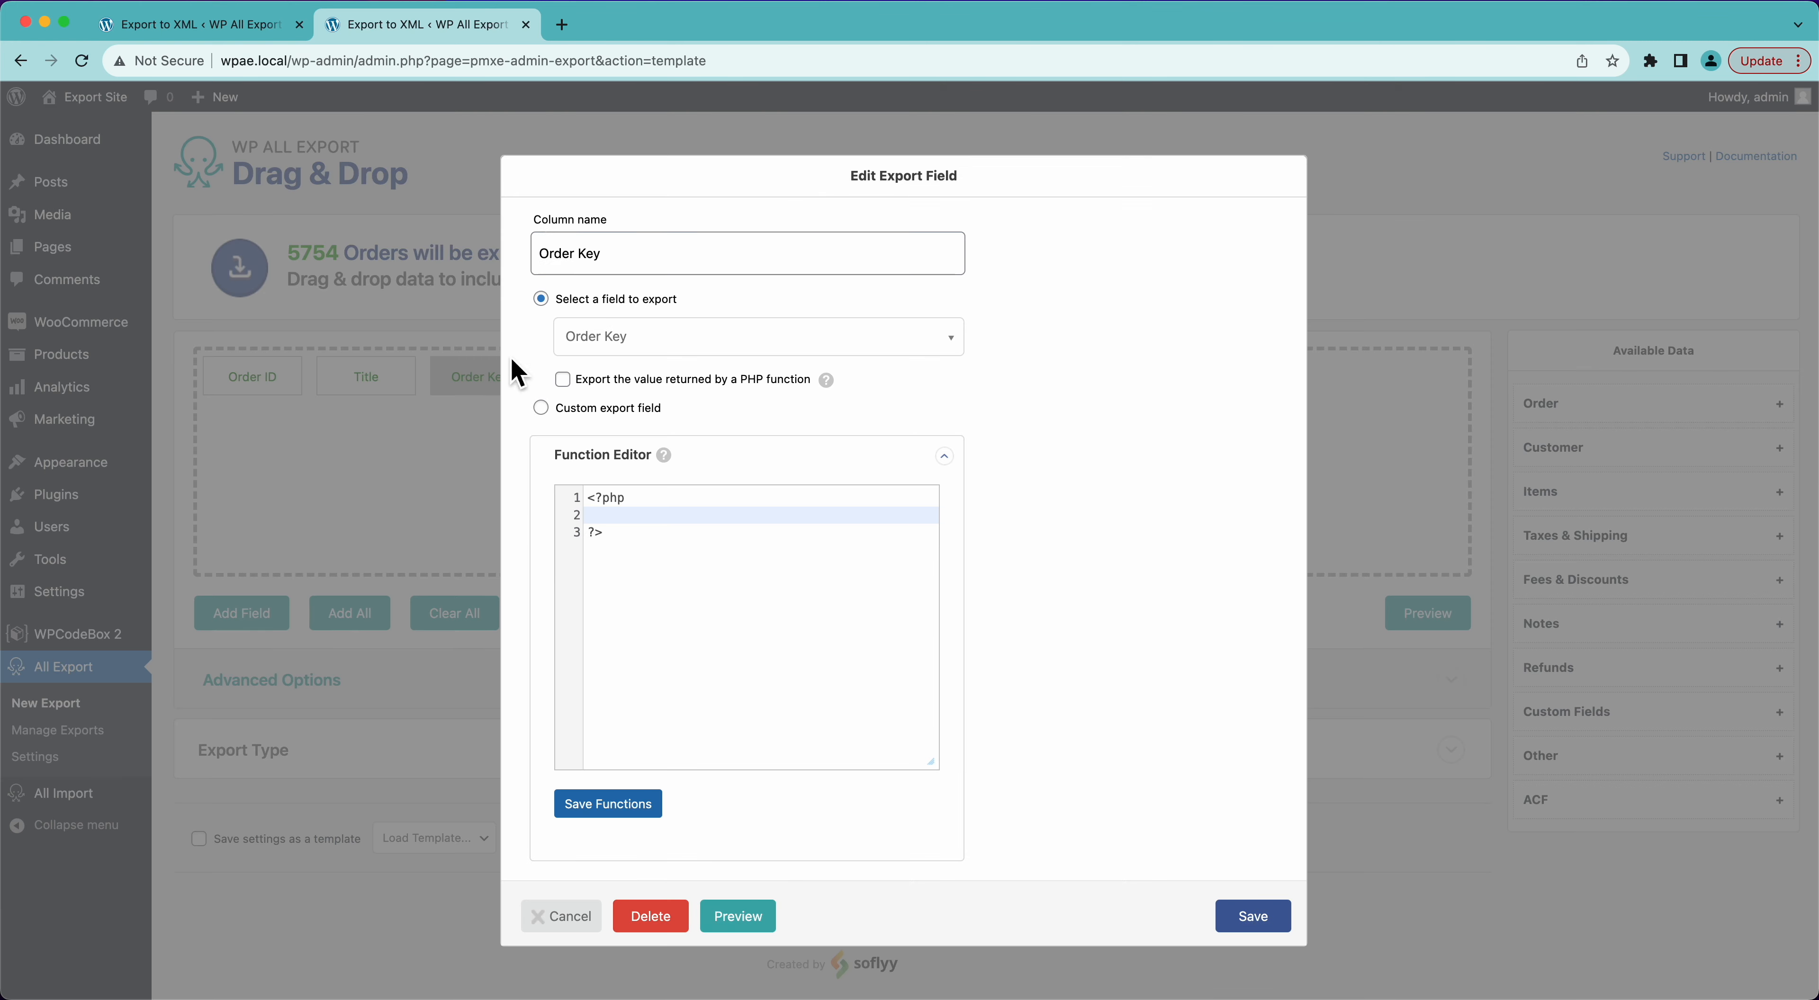
click(580, 256)
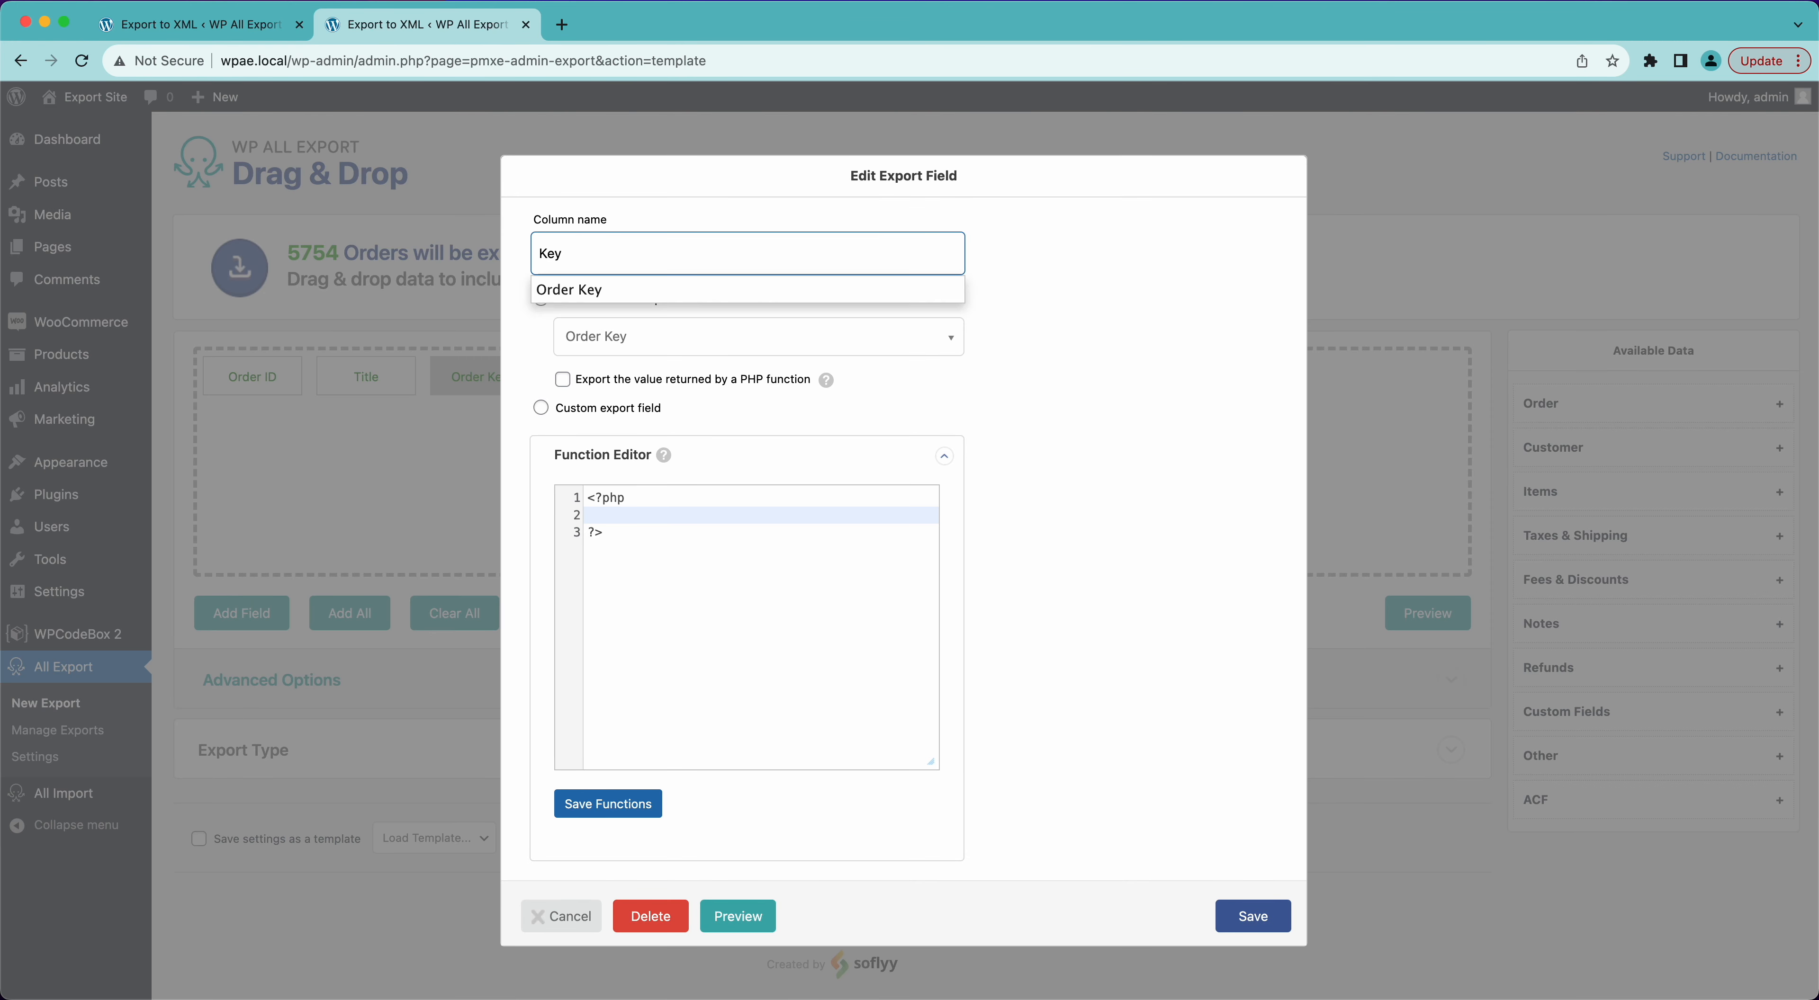
click(1232, 916)
click(1421, 615)
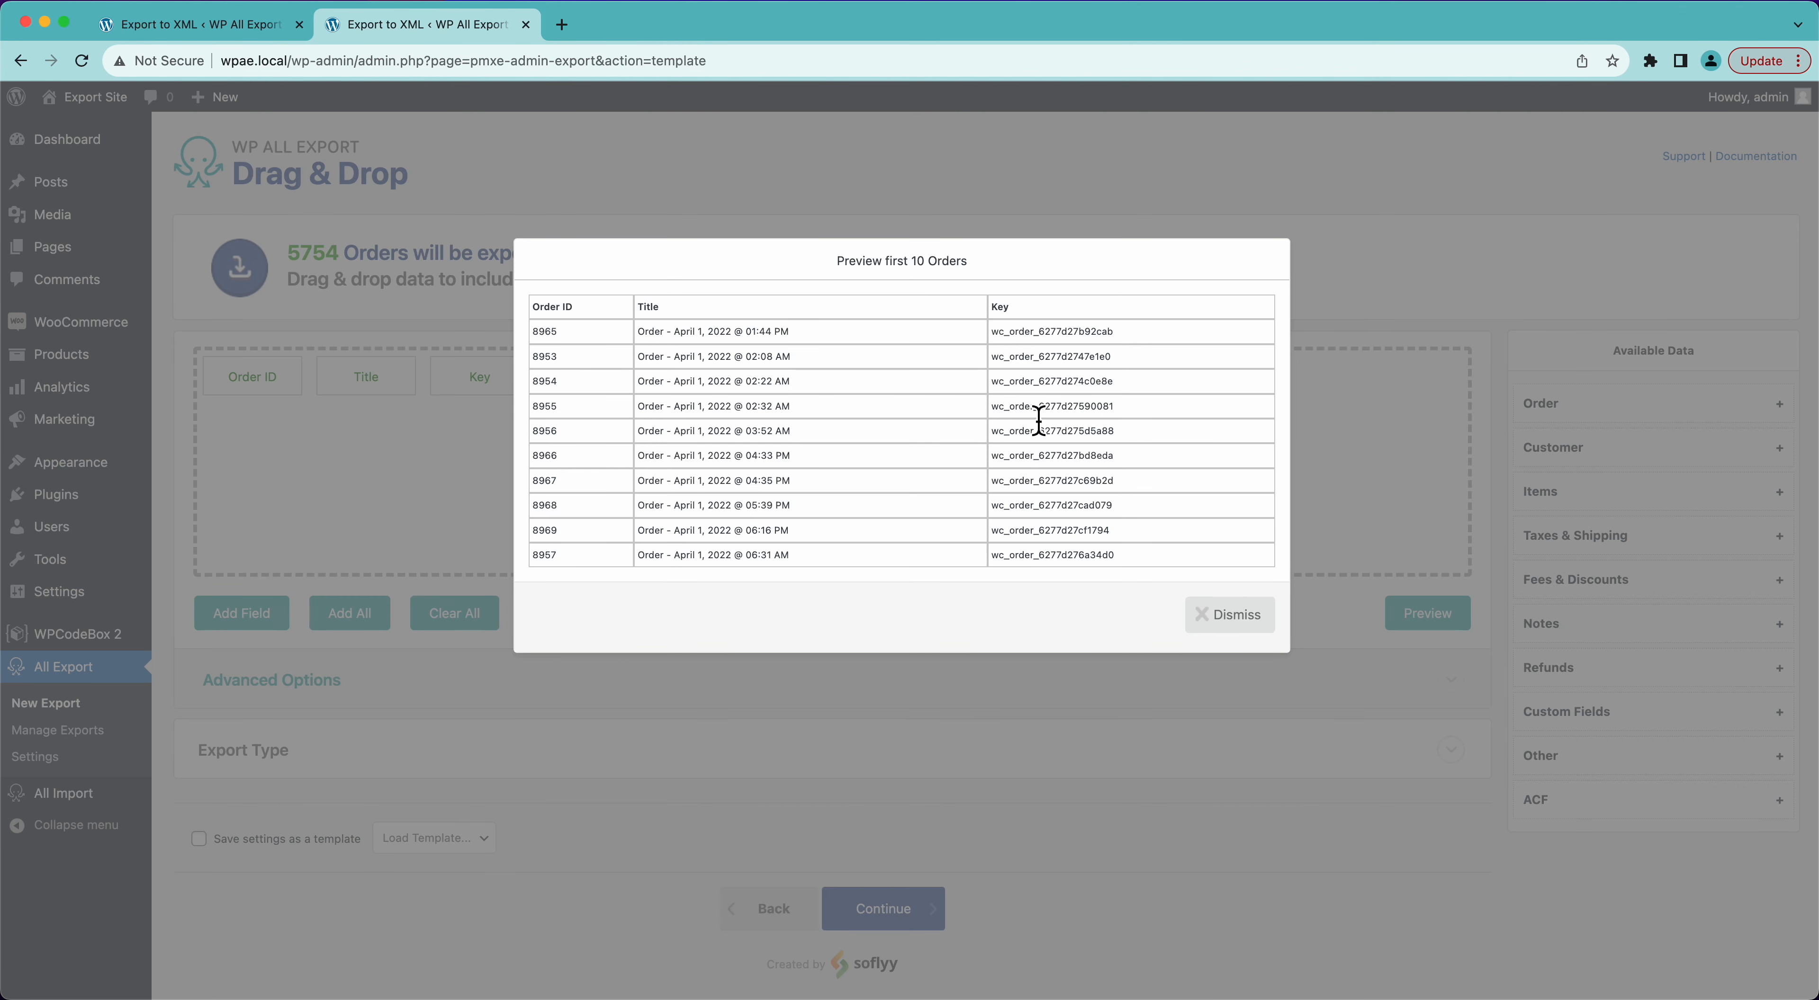
click(1222, 616)
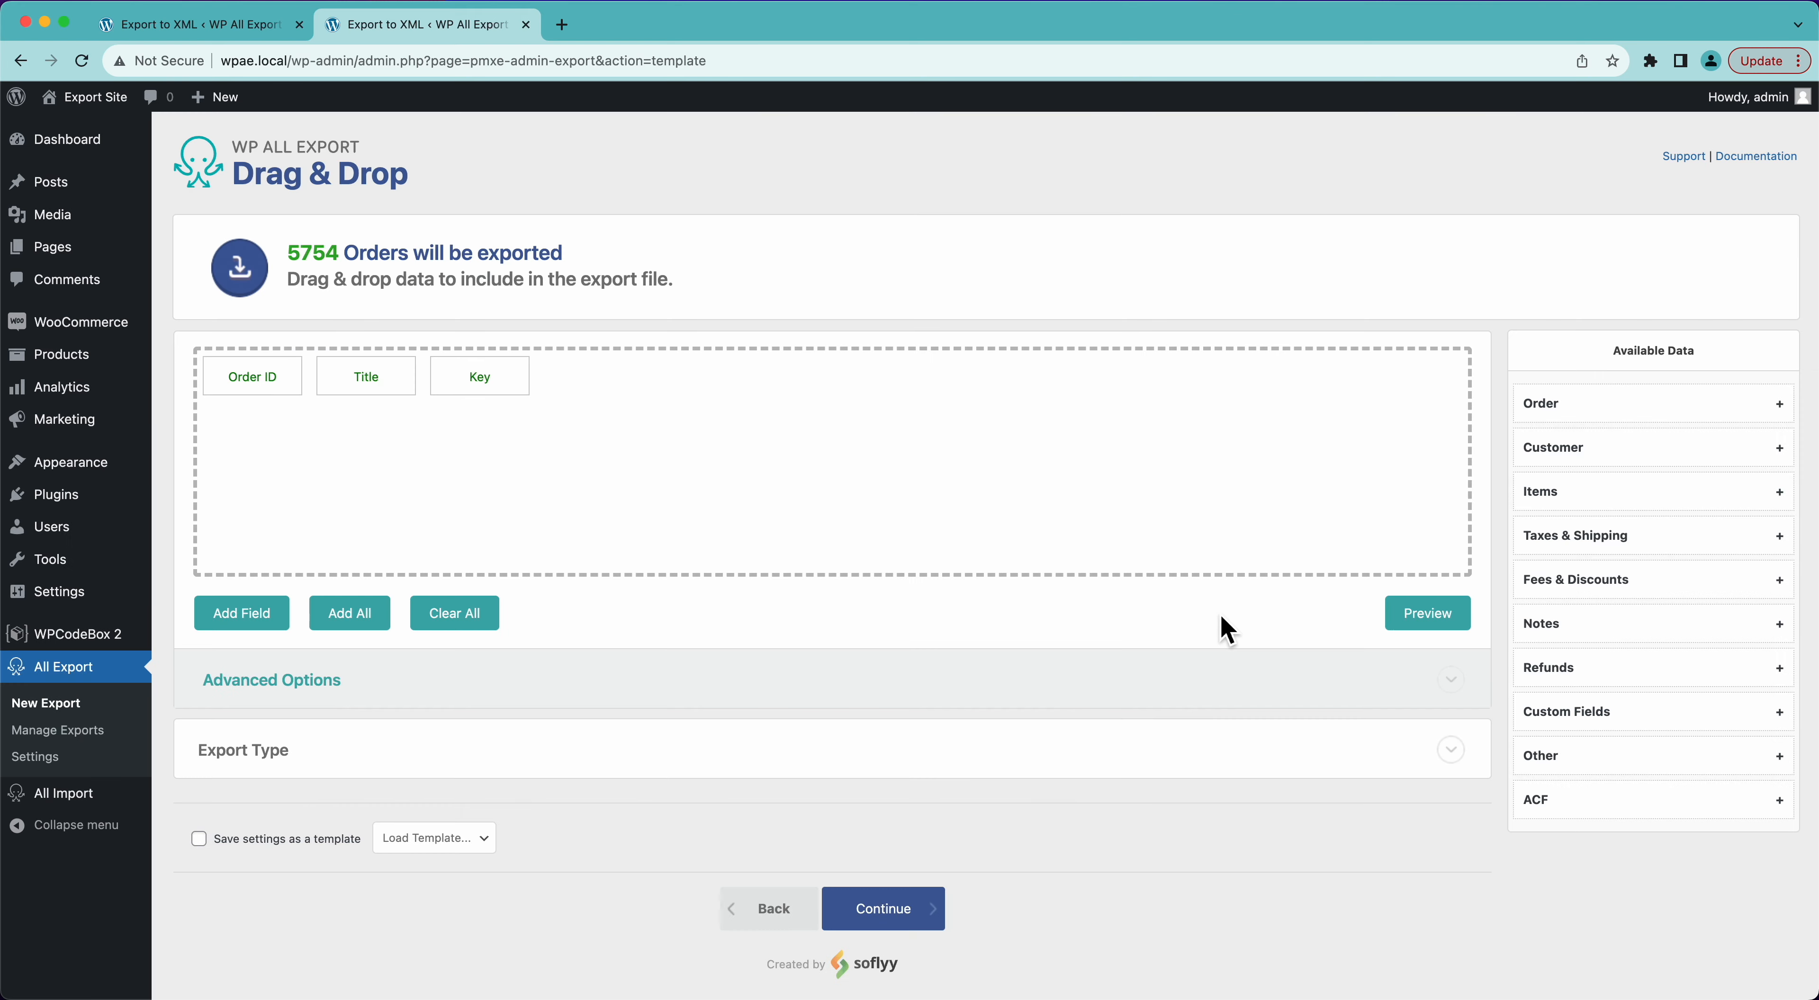
- Replace the Key and Title columns with the Order Date and Order Total fields, and preview the export
drag(508, 381, 501, 332)
drag(385, 376, 389, 342)
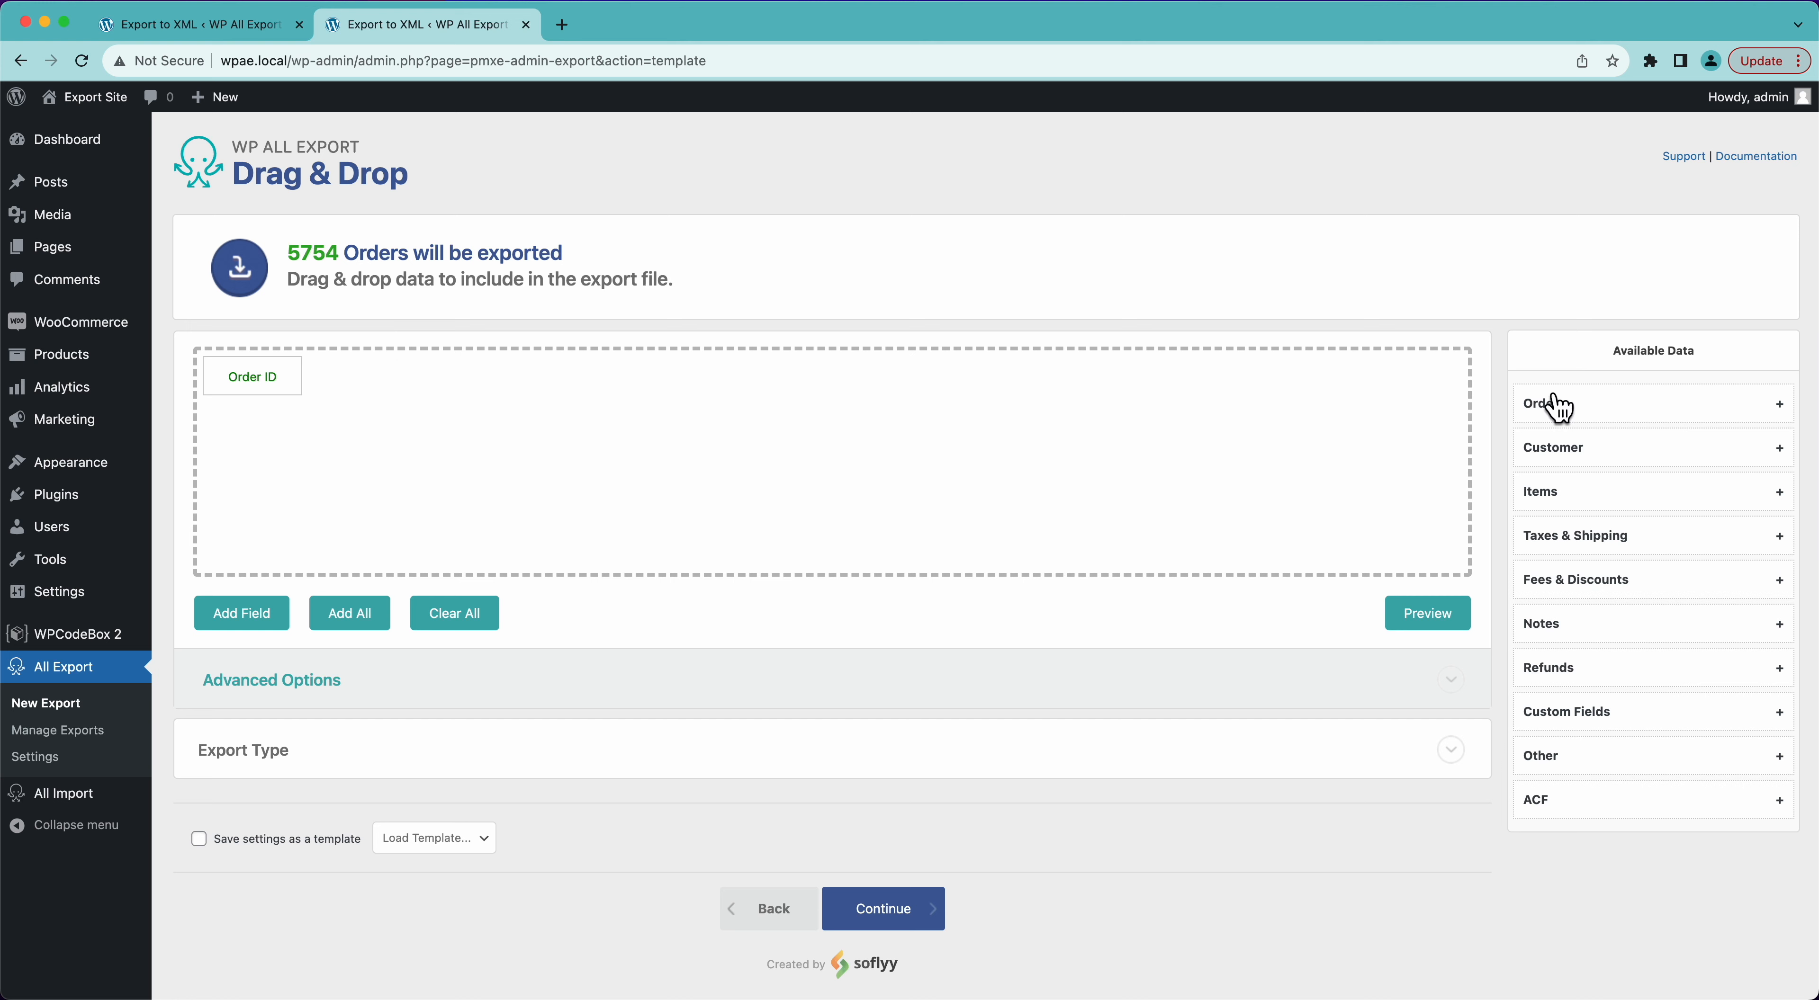
click(1576, 404)
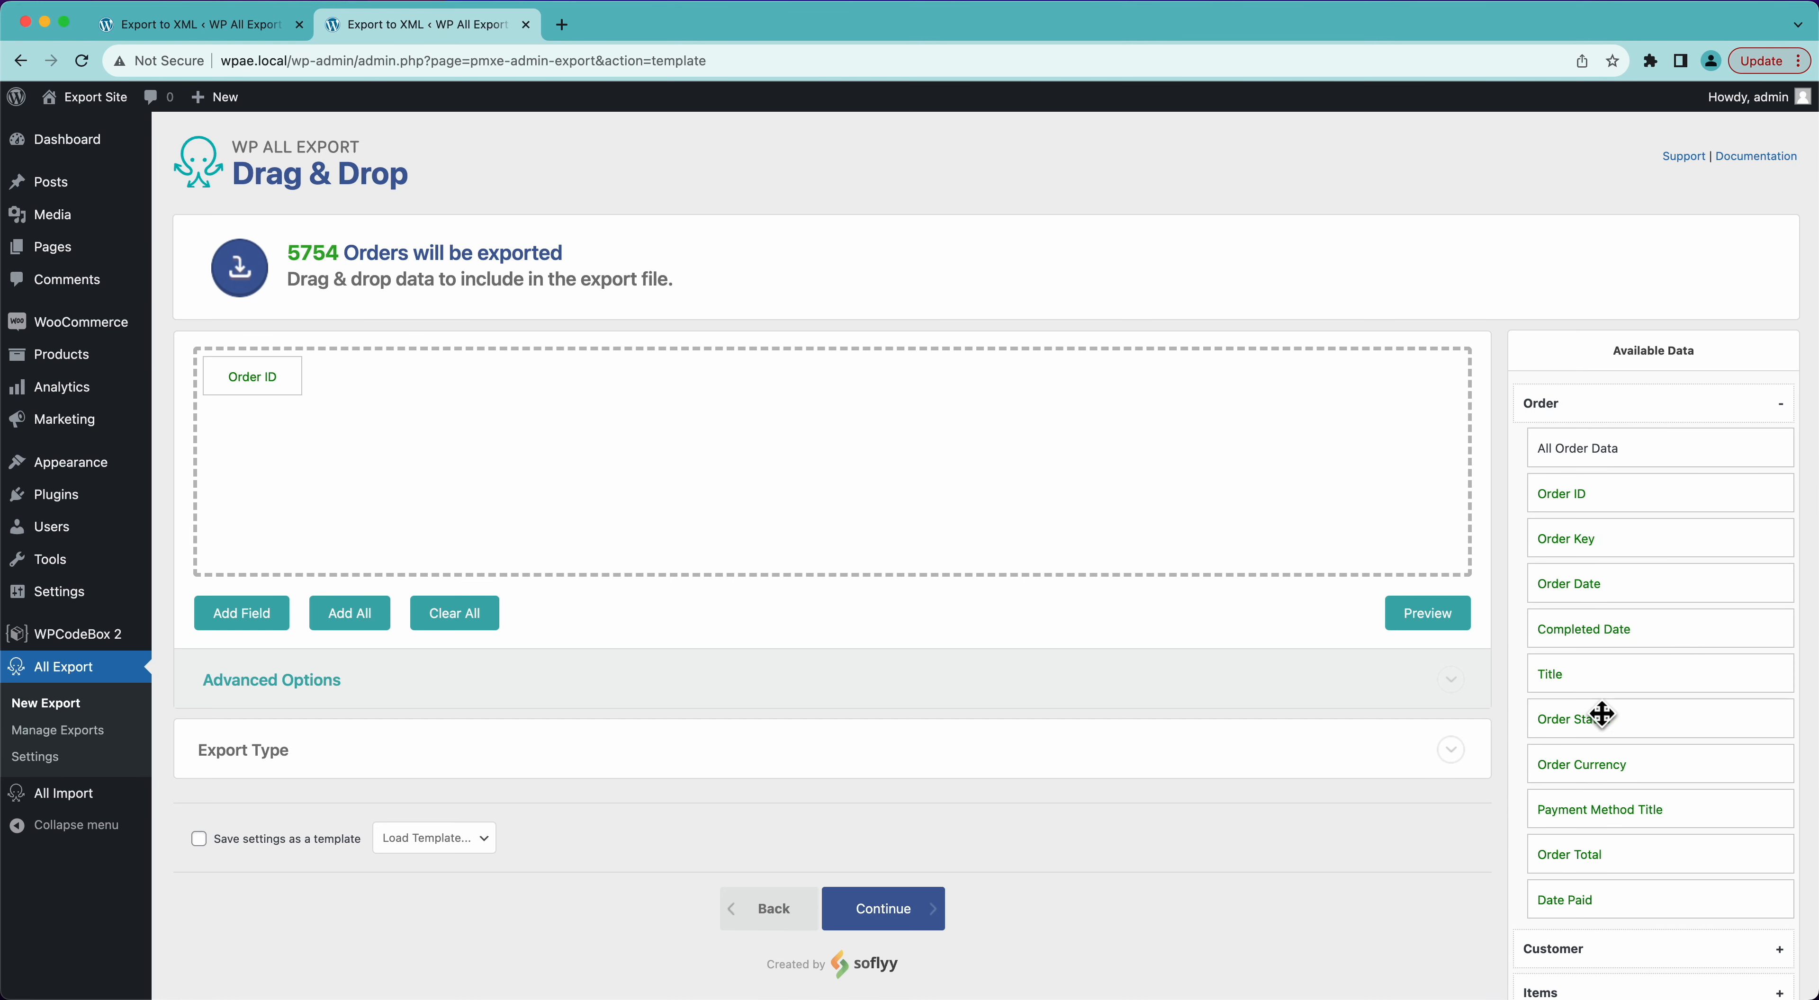
drag(1596, 589, 1222, 512)
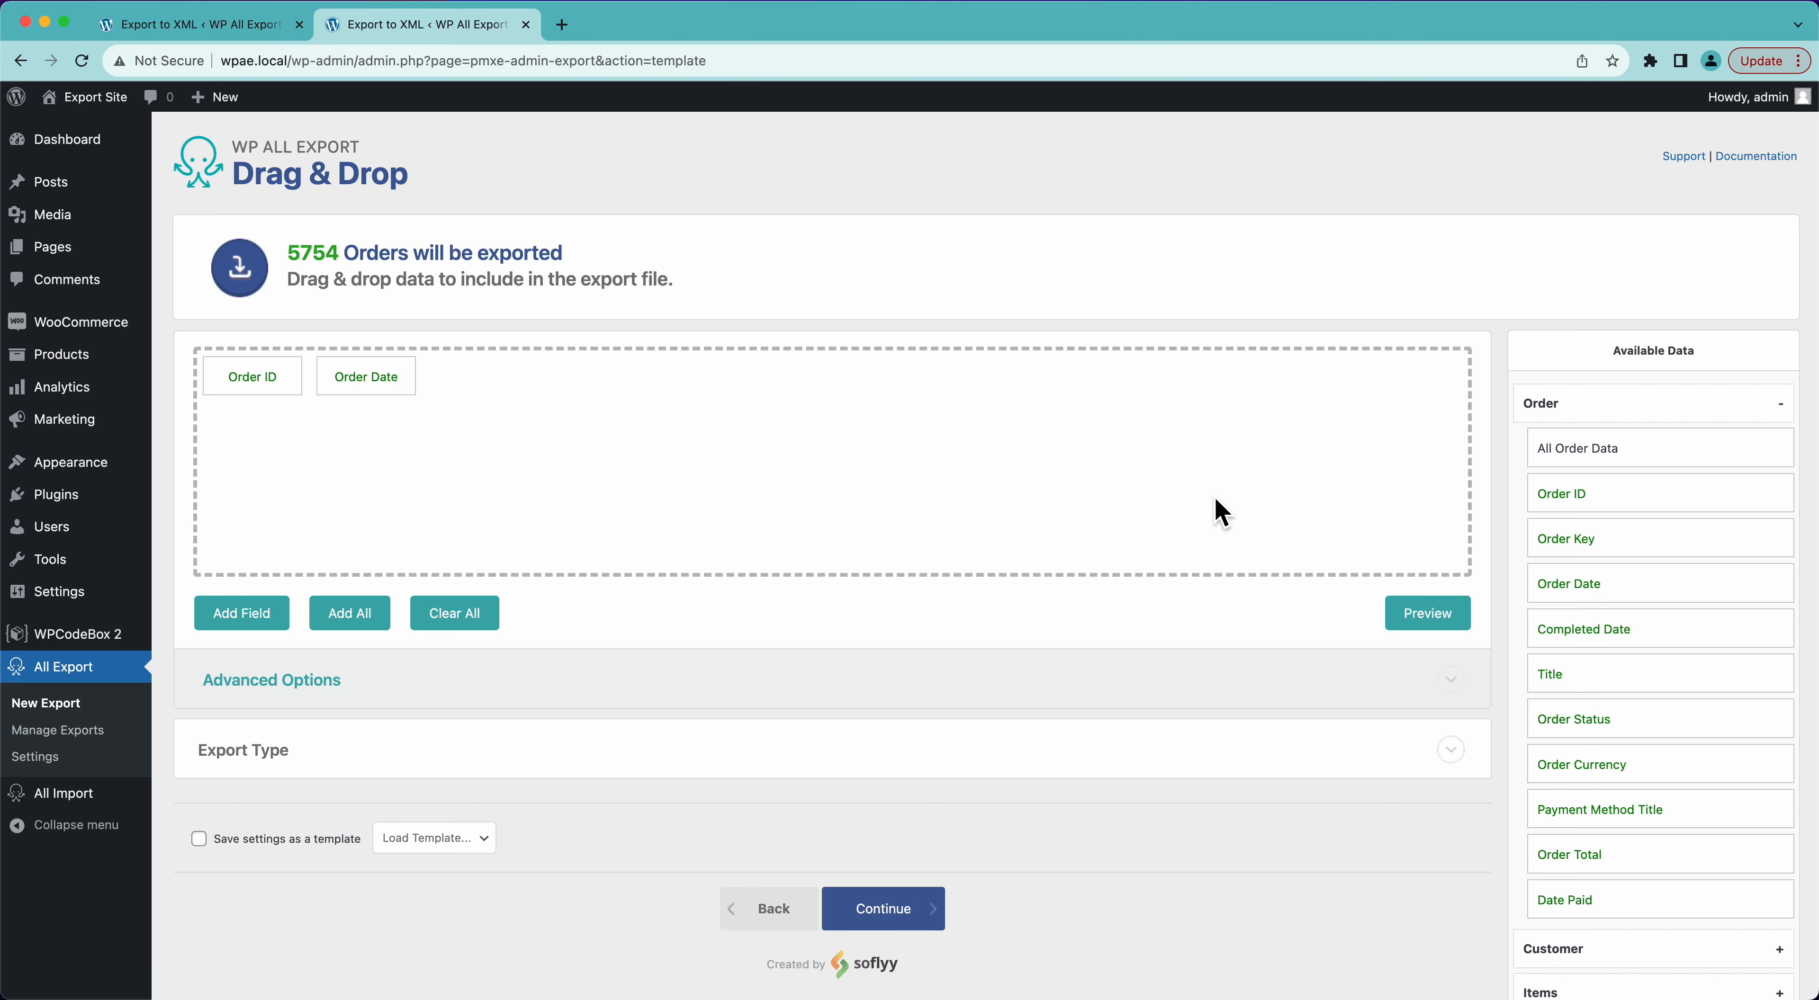
scroll(1551, 723, down, 2)
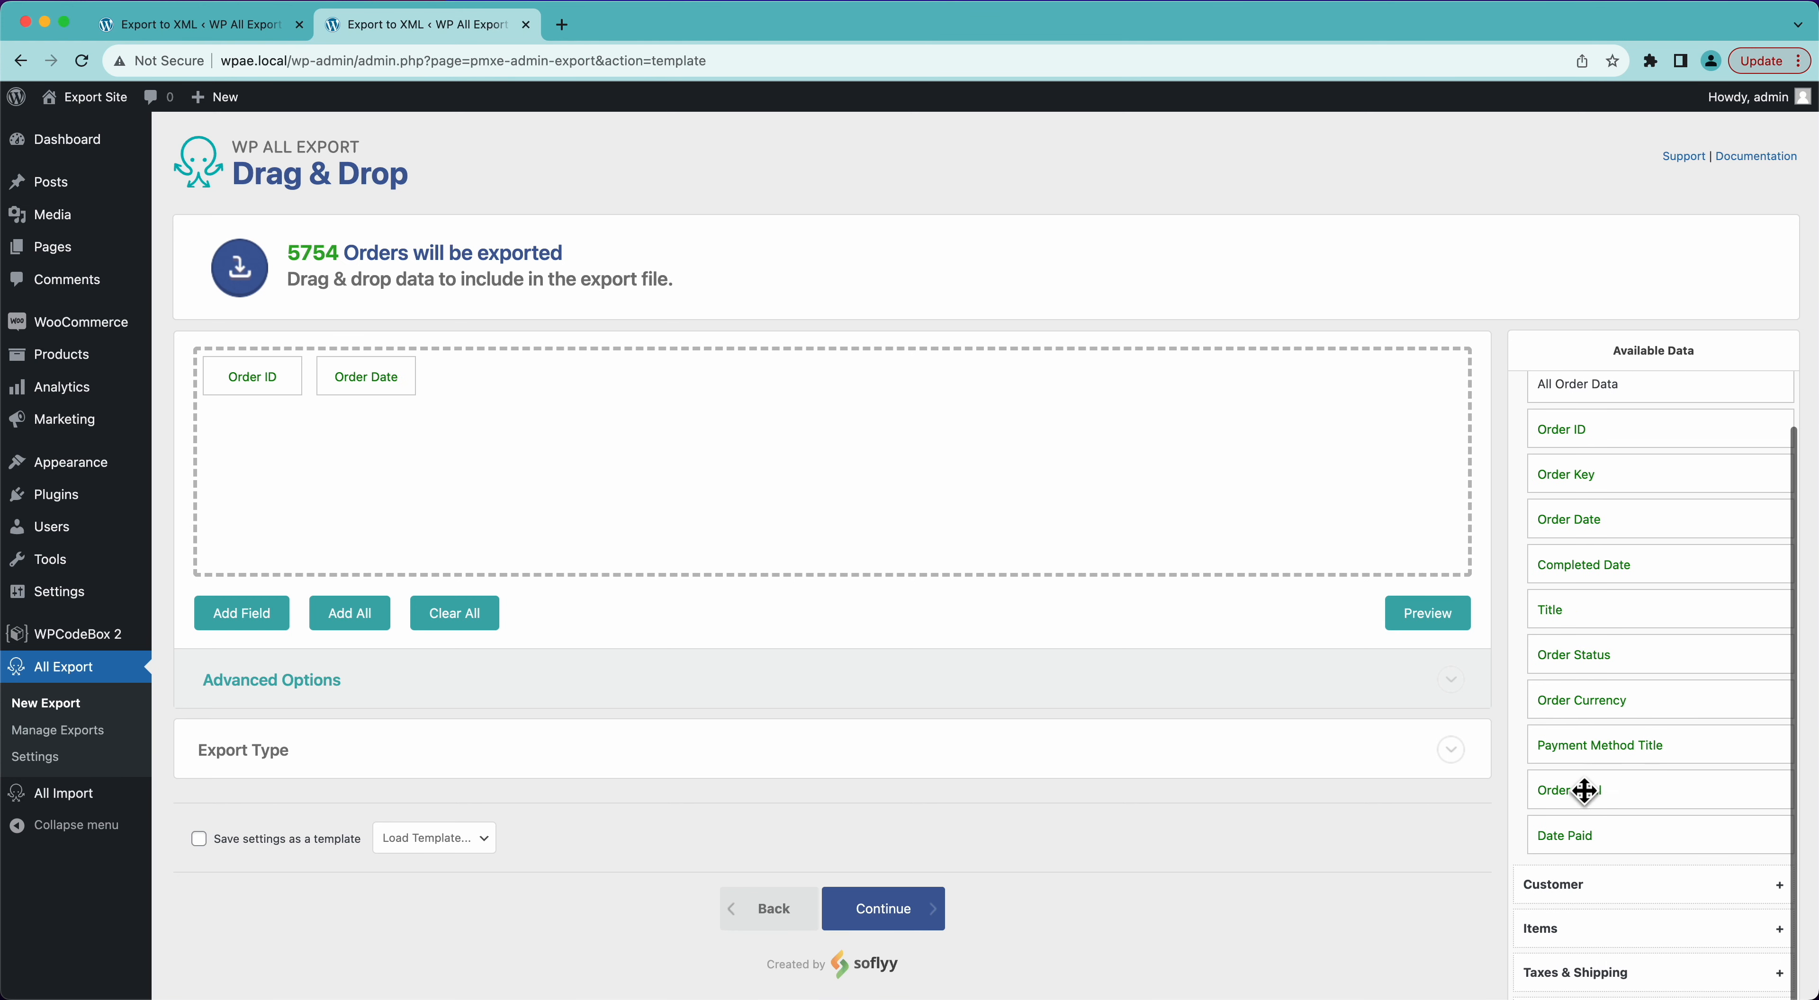
drag(1579, 798, 1260, 438)
click(1422, 616)
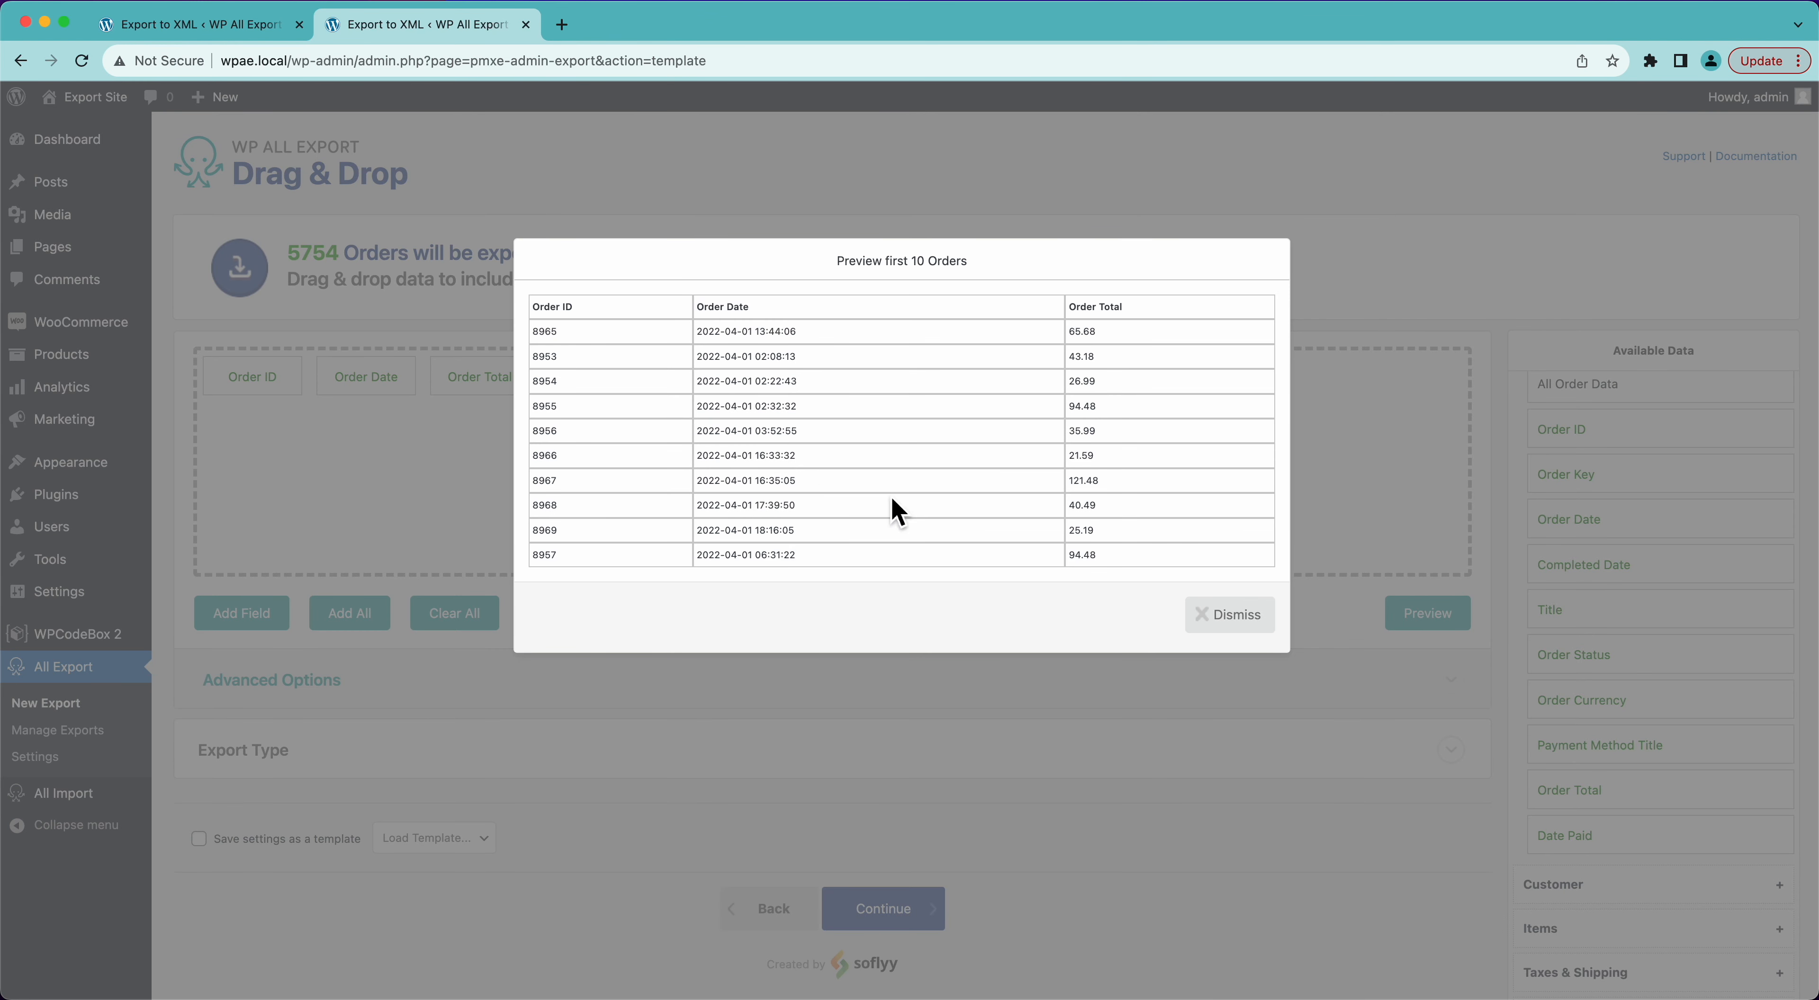
click(1202, 625)
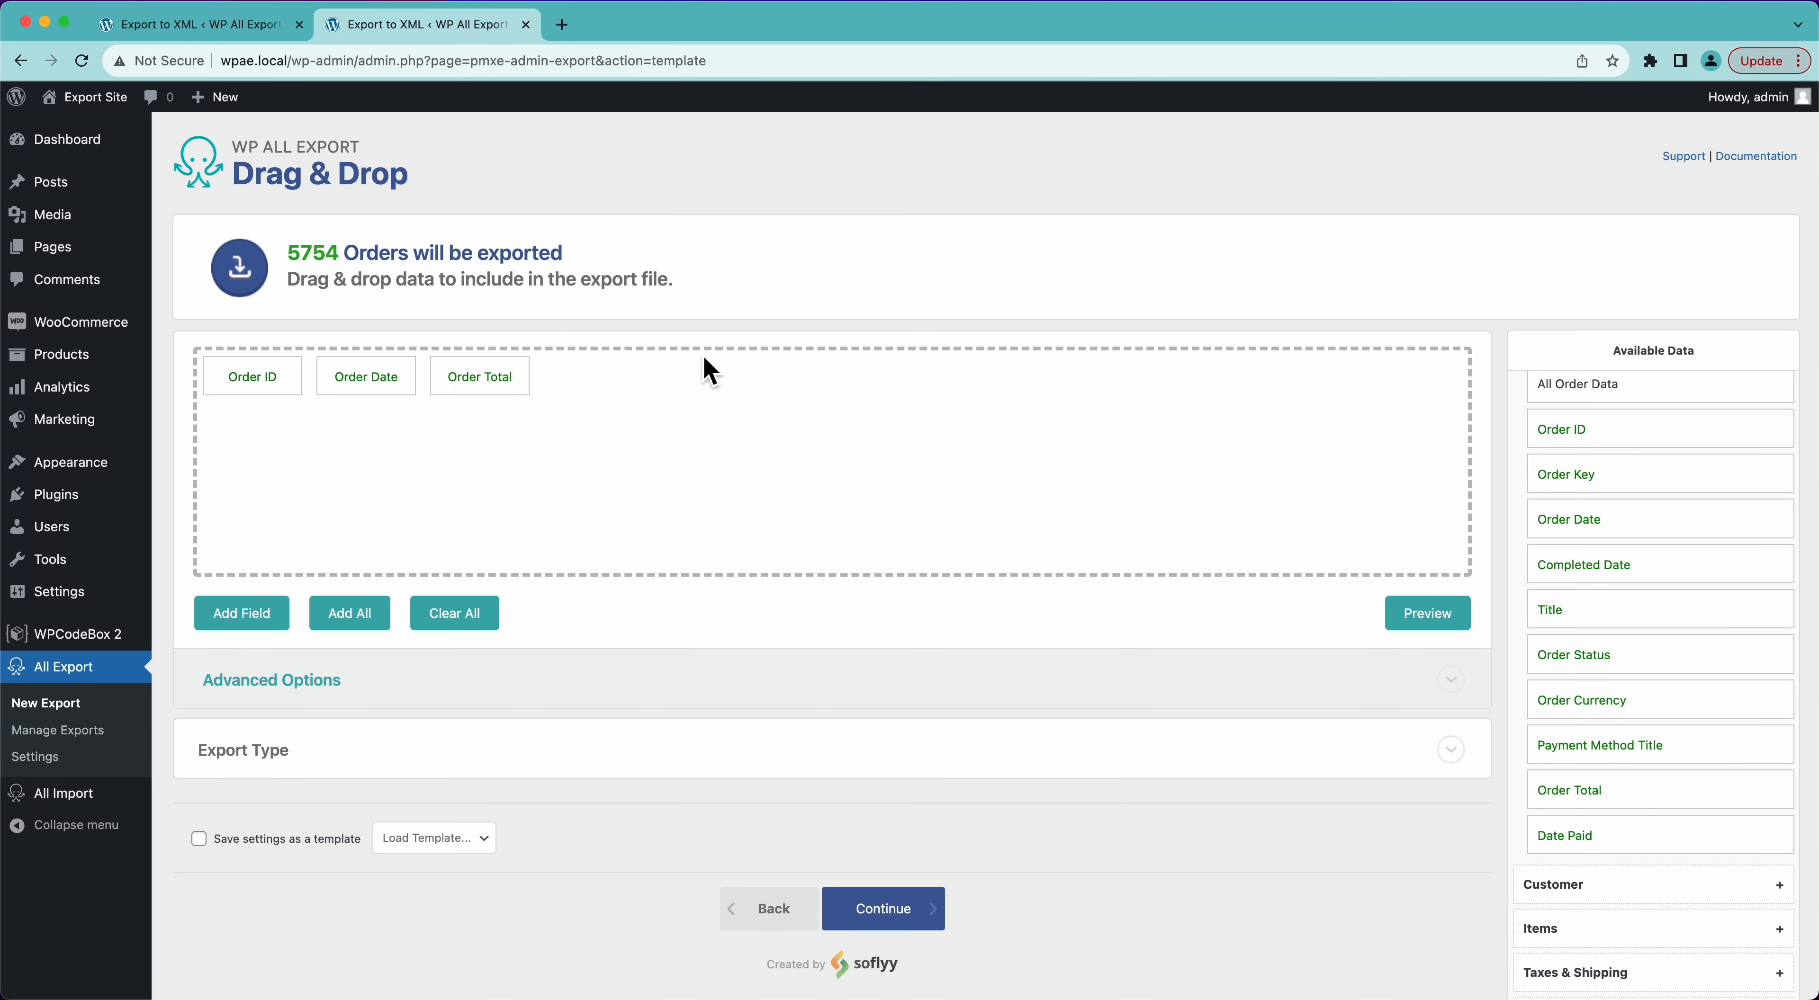
- Set the Order Date column's date format to Y-m-d and preview the export
click(385, 393)
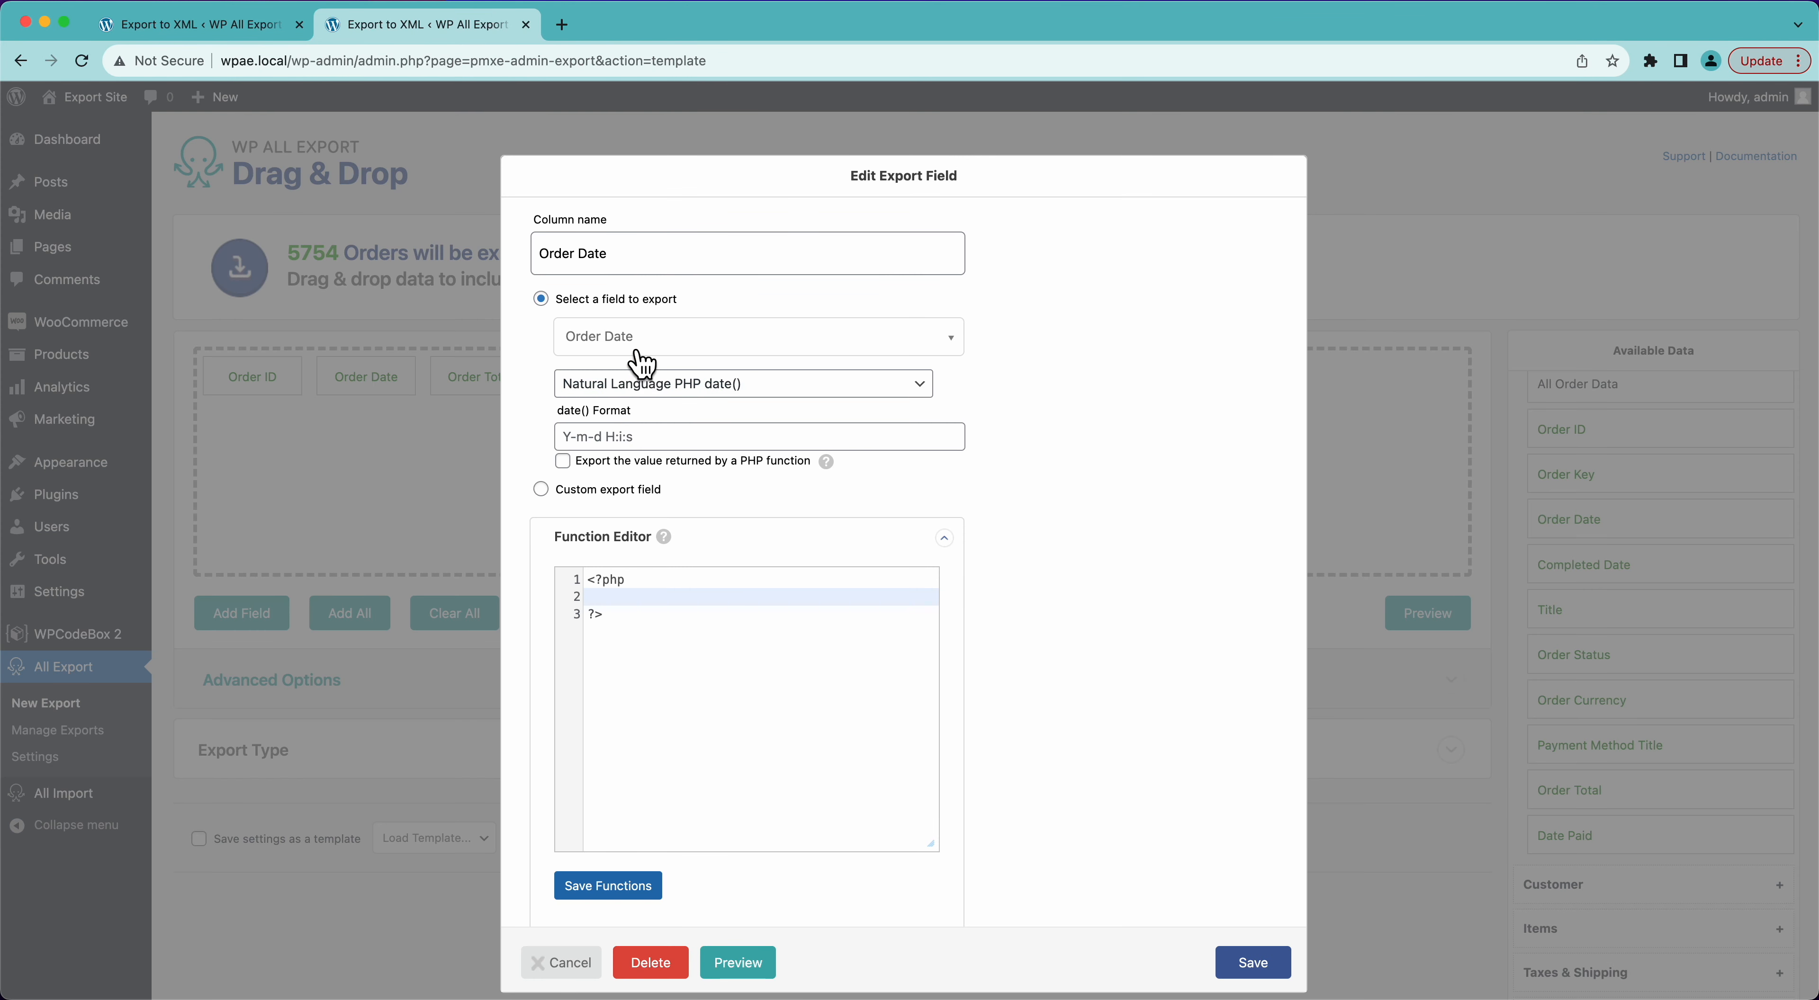
click(663, 437)
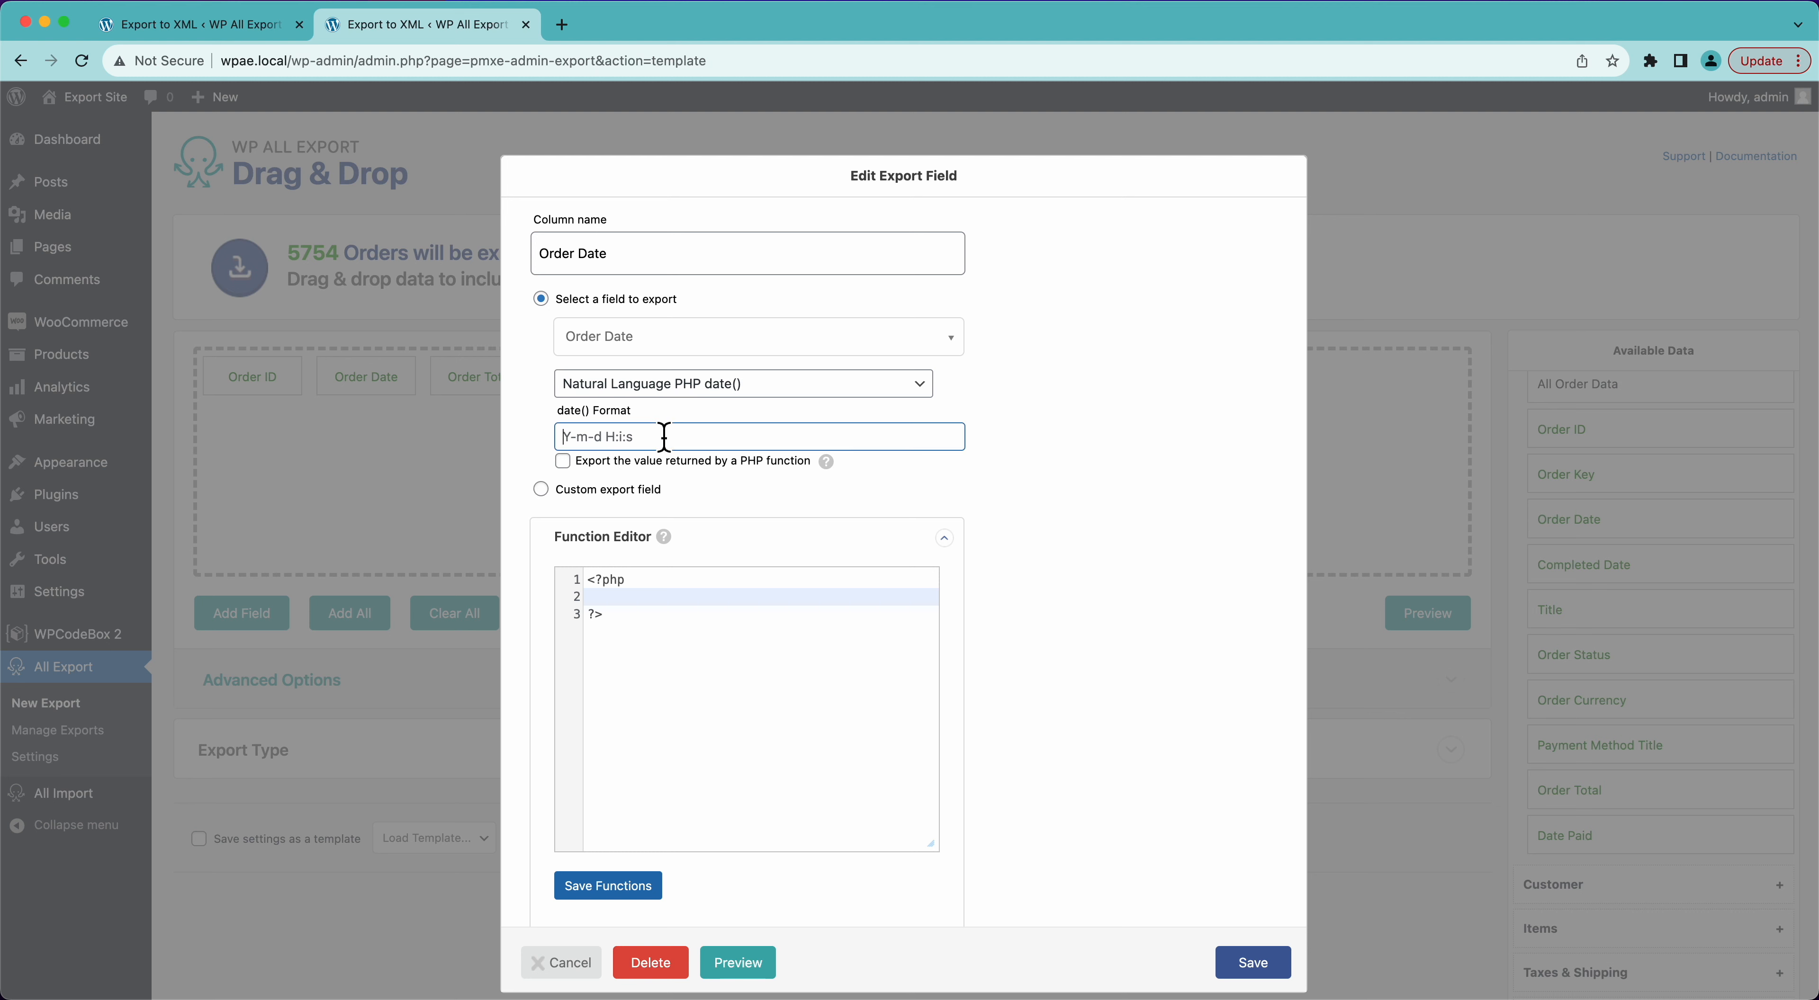
text(Y)
click(1251, 965)
click(1433, 614)
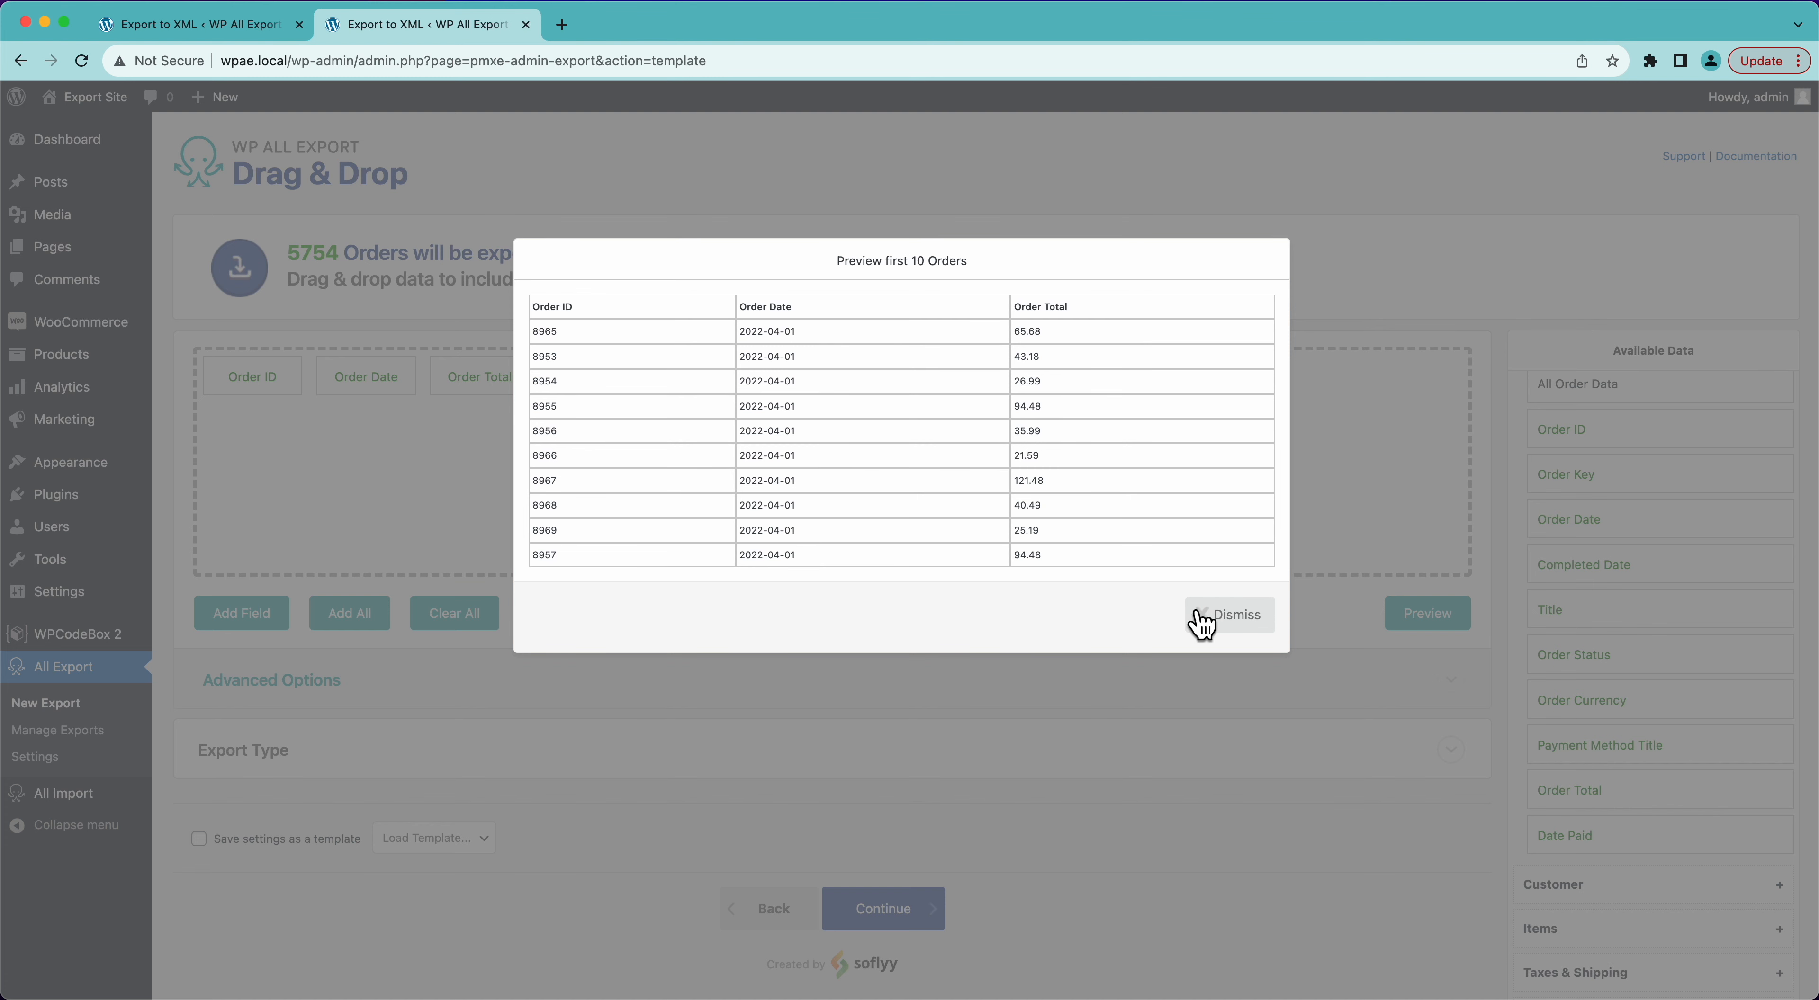
click(1232, 621)
- Add the customer fields Billing First Name and Billing Last Name as export columns and preview the export
scroll(1684, 488, up, 1)
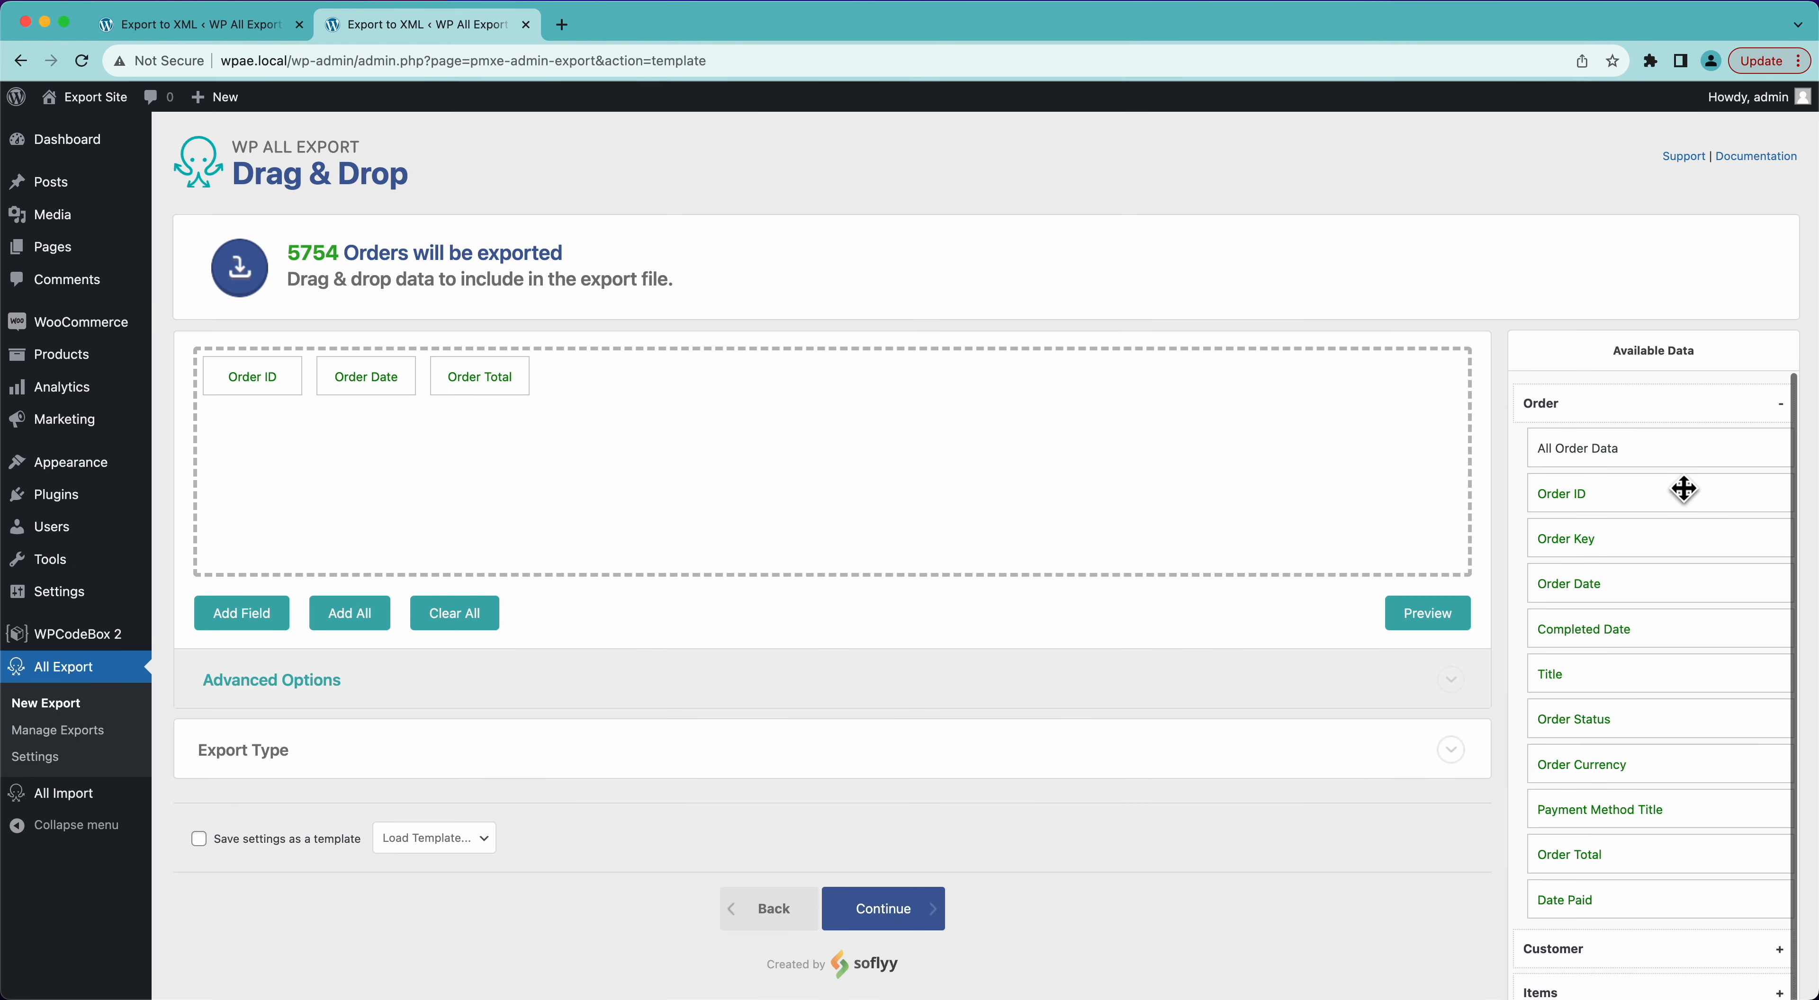
click(1571, 409)
click(1571, 455)
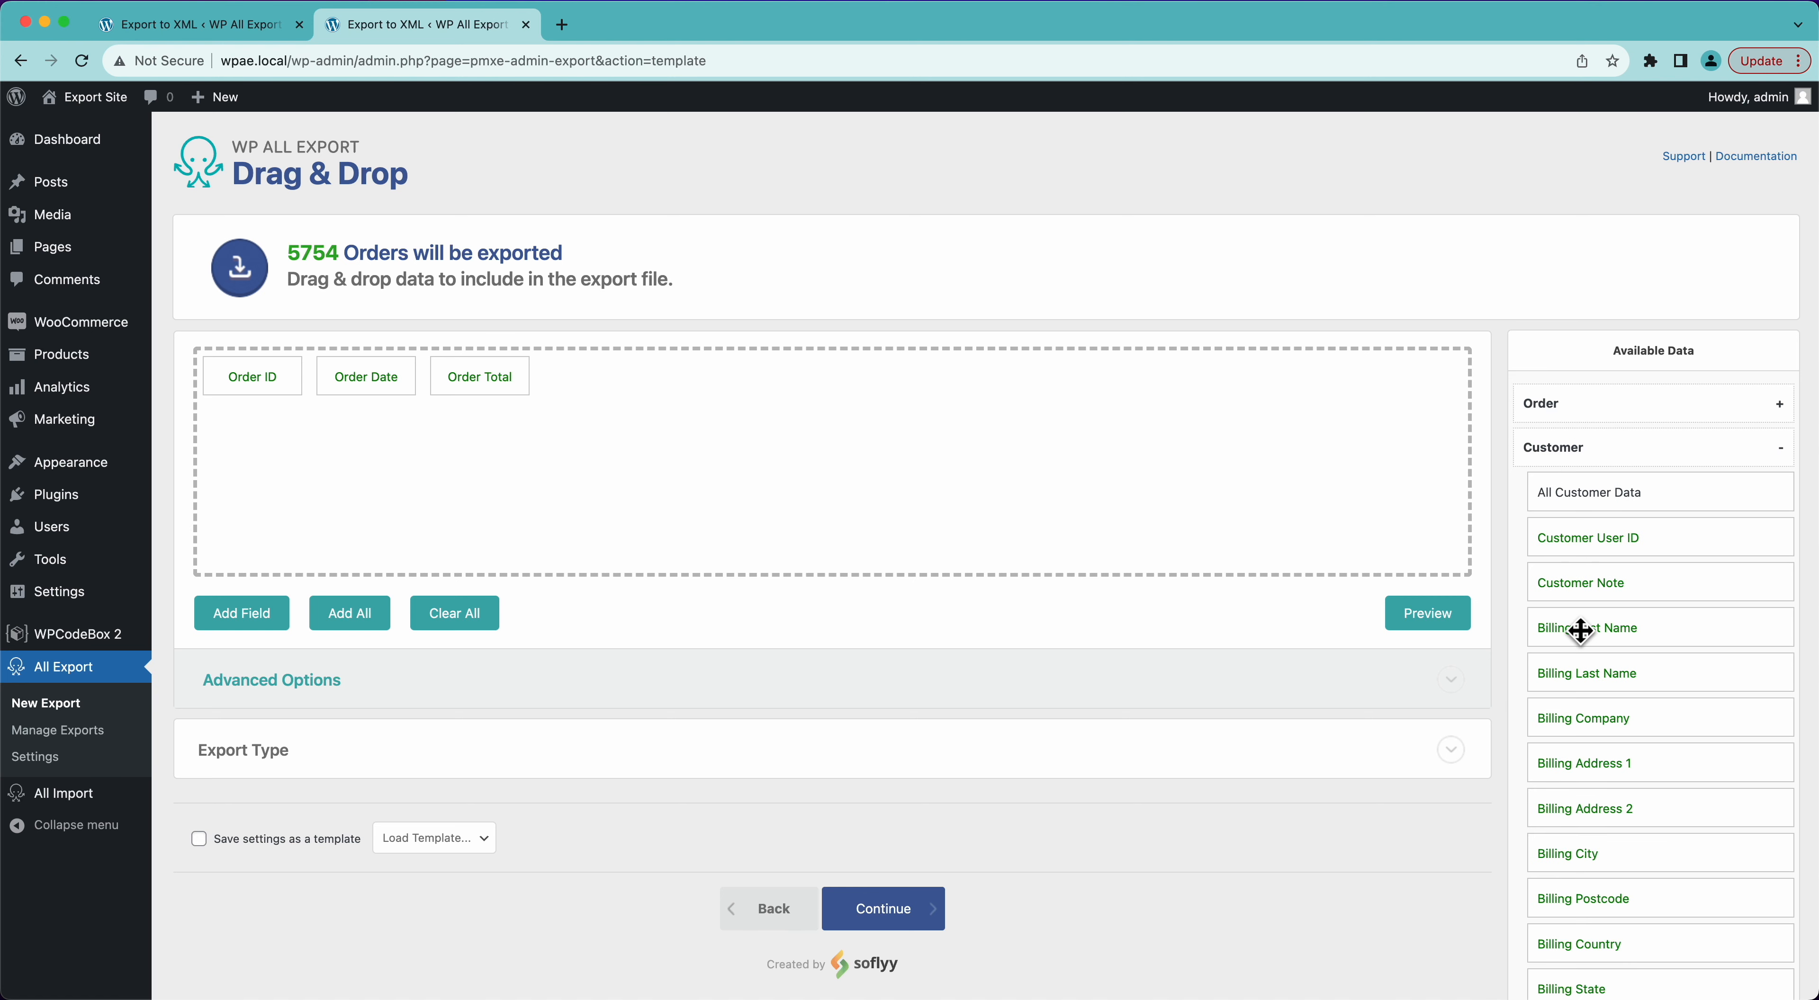
drag(1579, 638, 1157, 478)
drag(1594, 679, 1096, 468)
click(1408, 625)
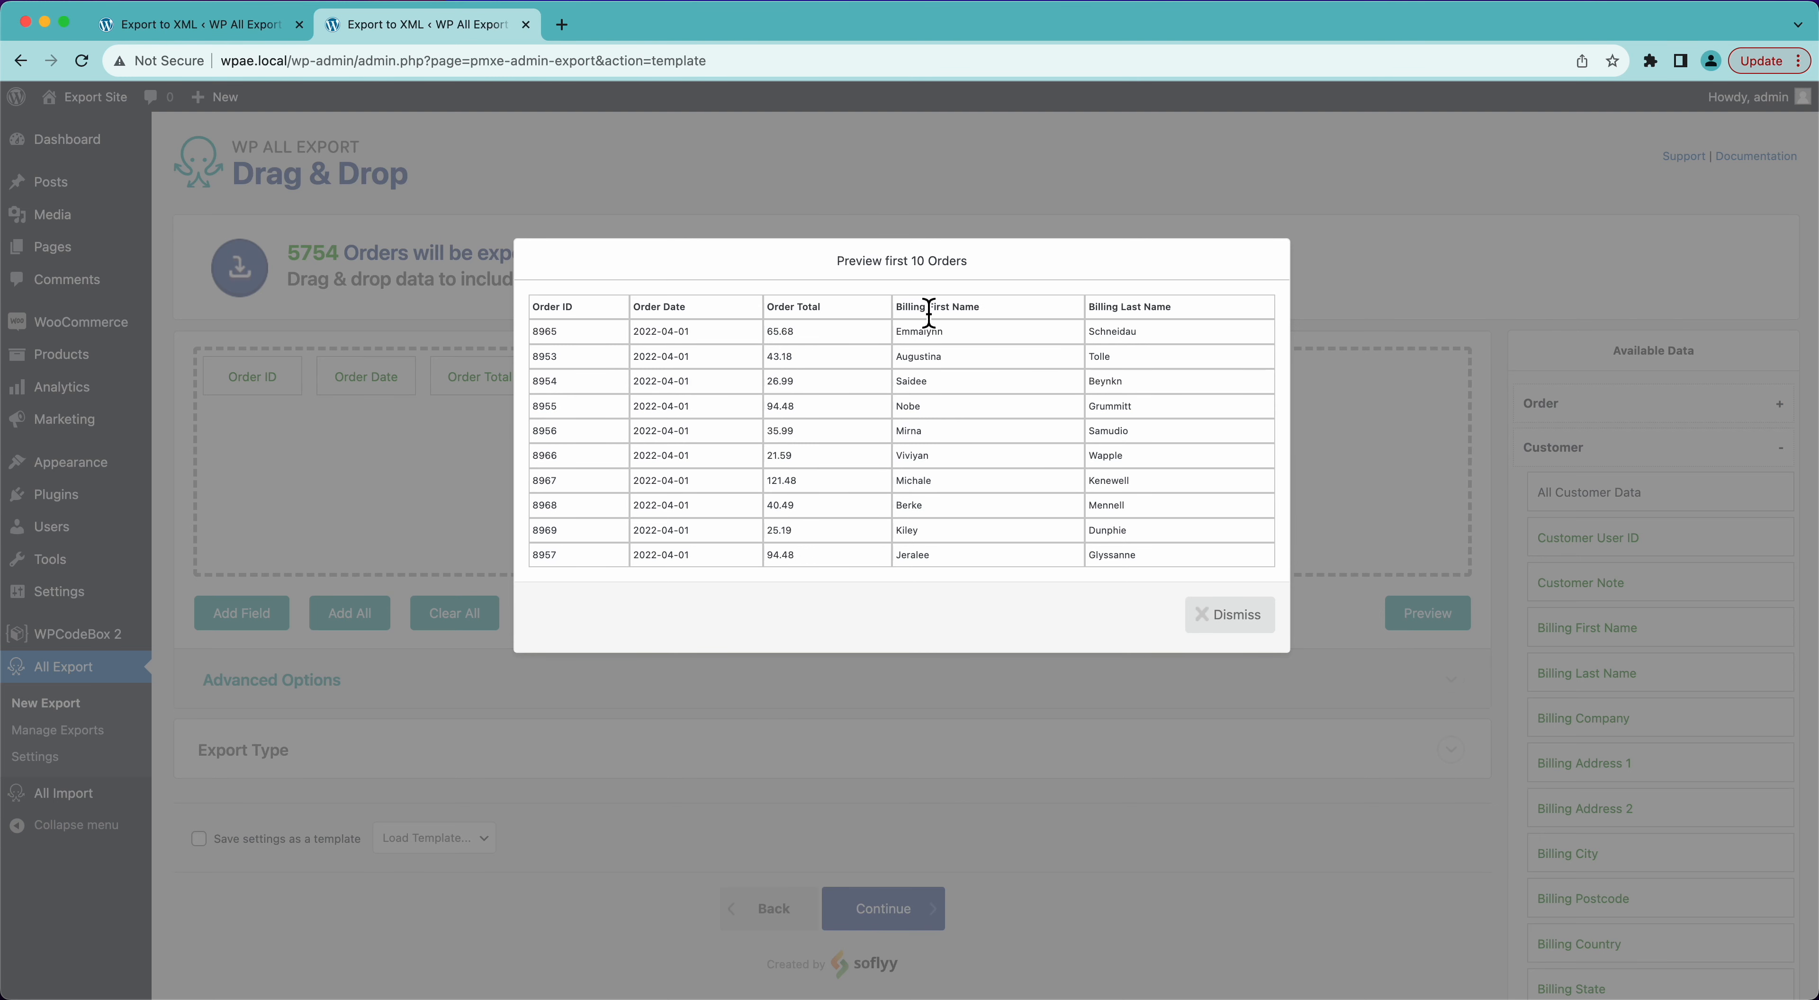
click(1209, 622)
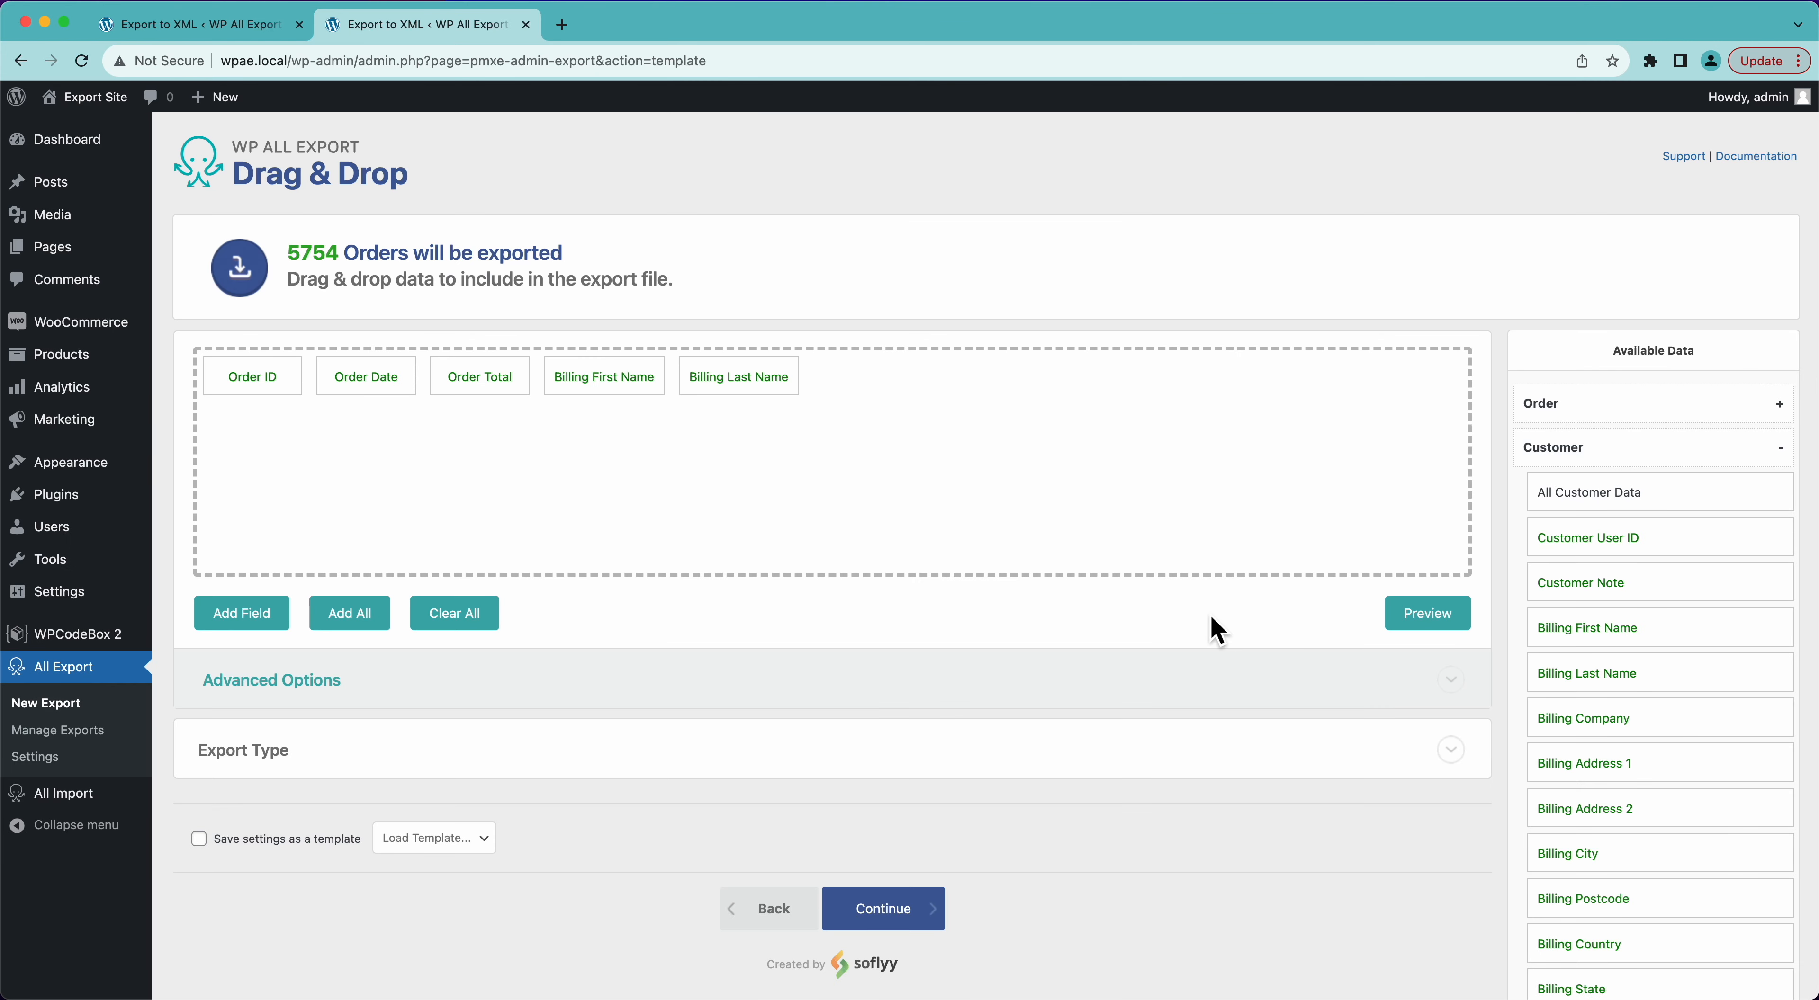
- Add a custom export field named "Name" that combines {Billing First Name} and {Billing Last Name} separated by a space
click(225, 628)
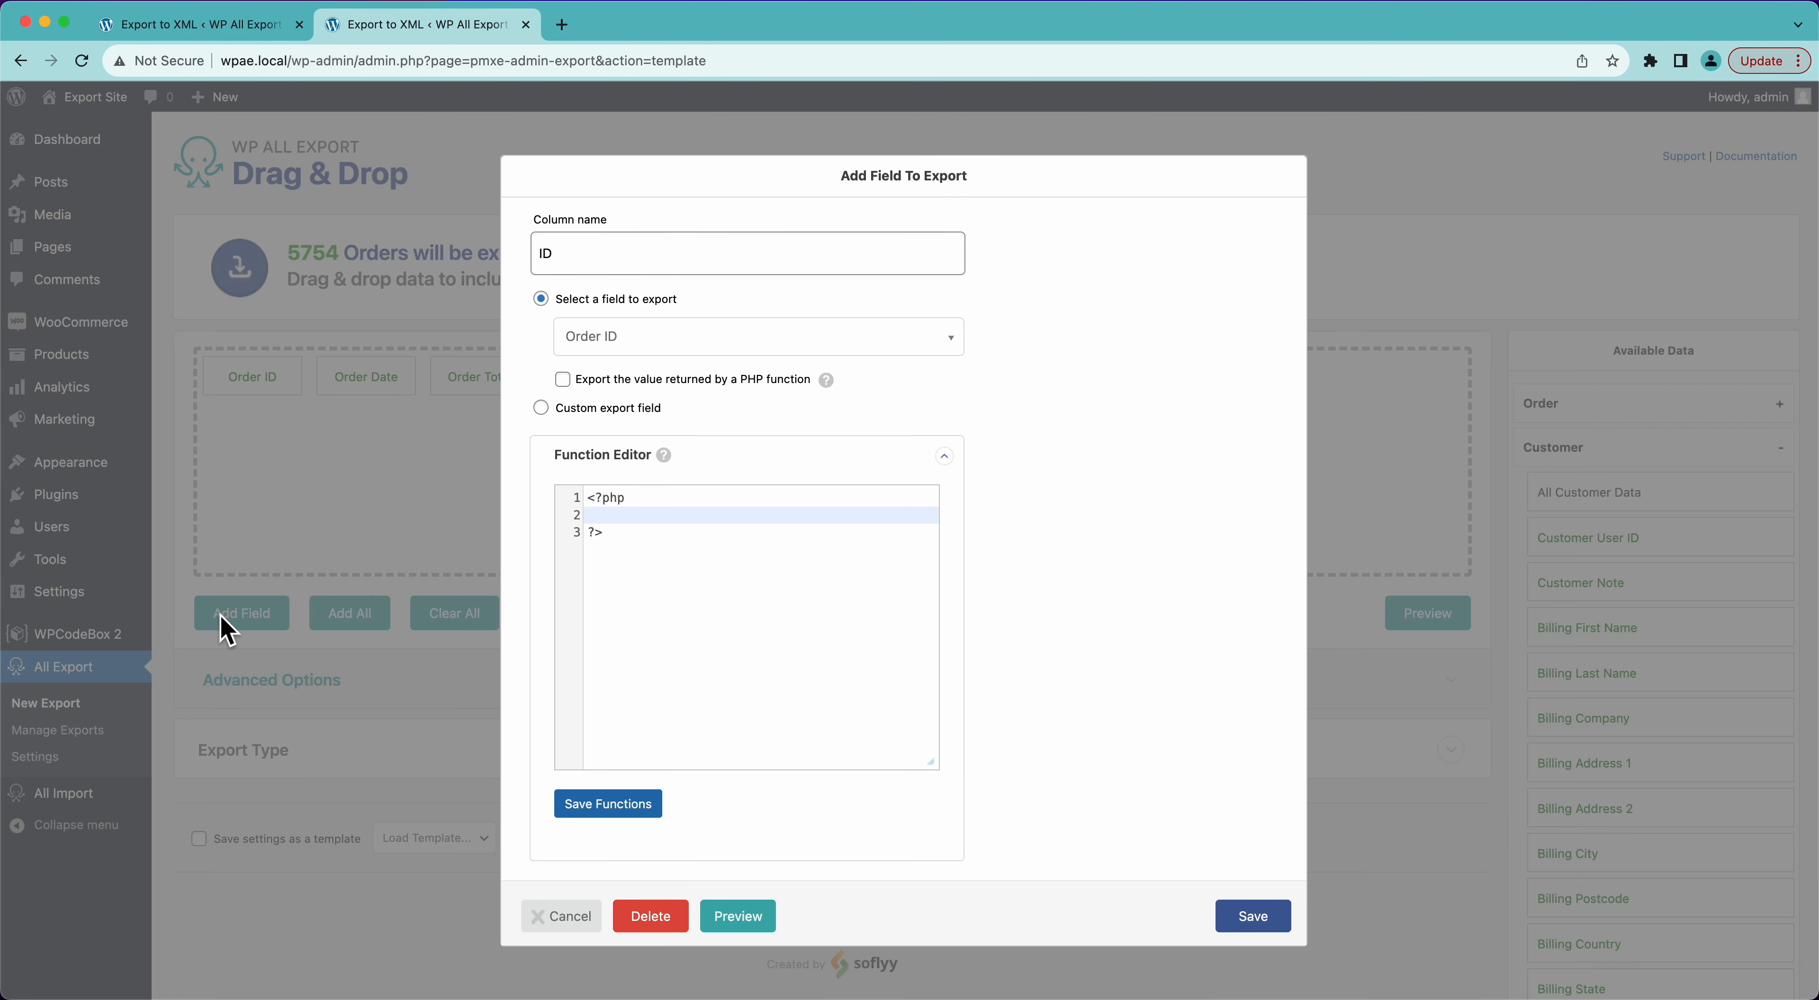
click(540, 408)
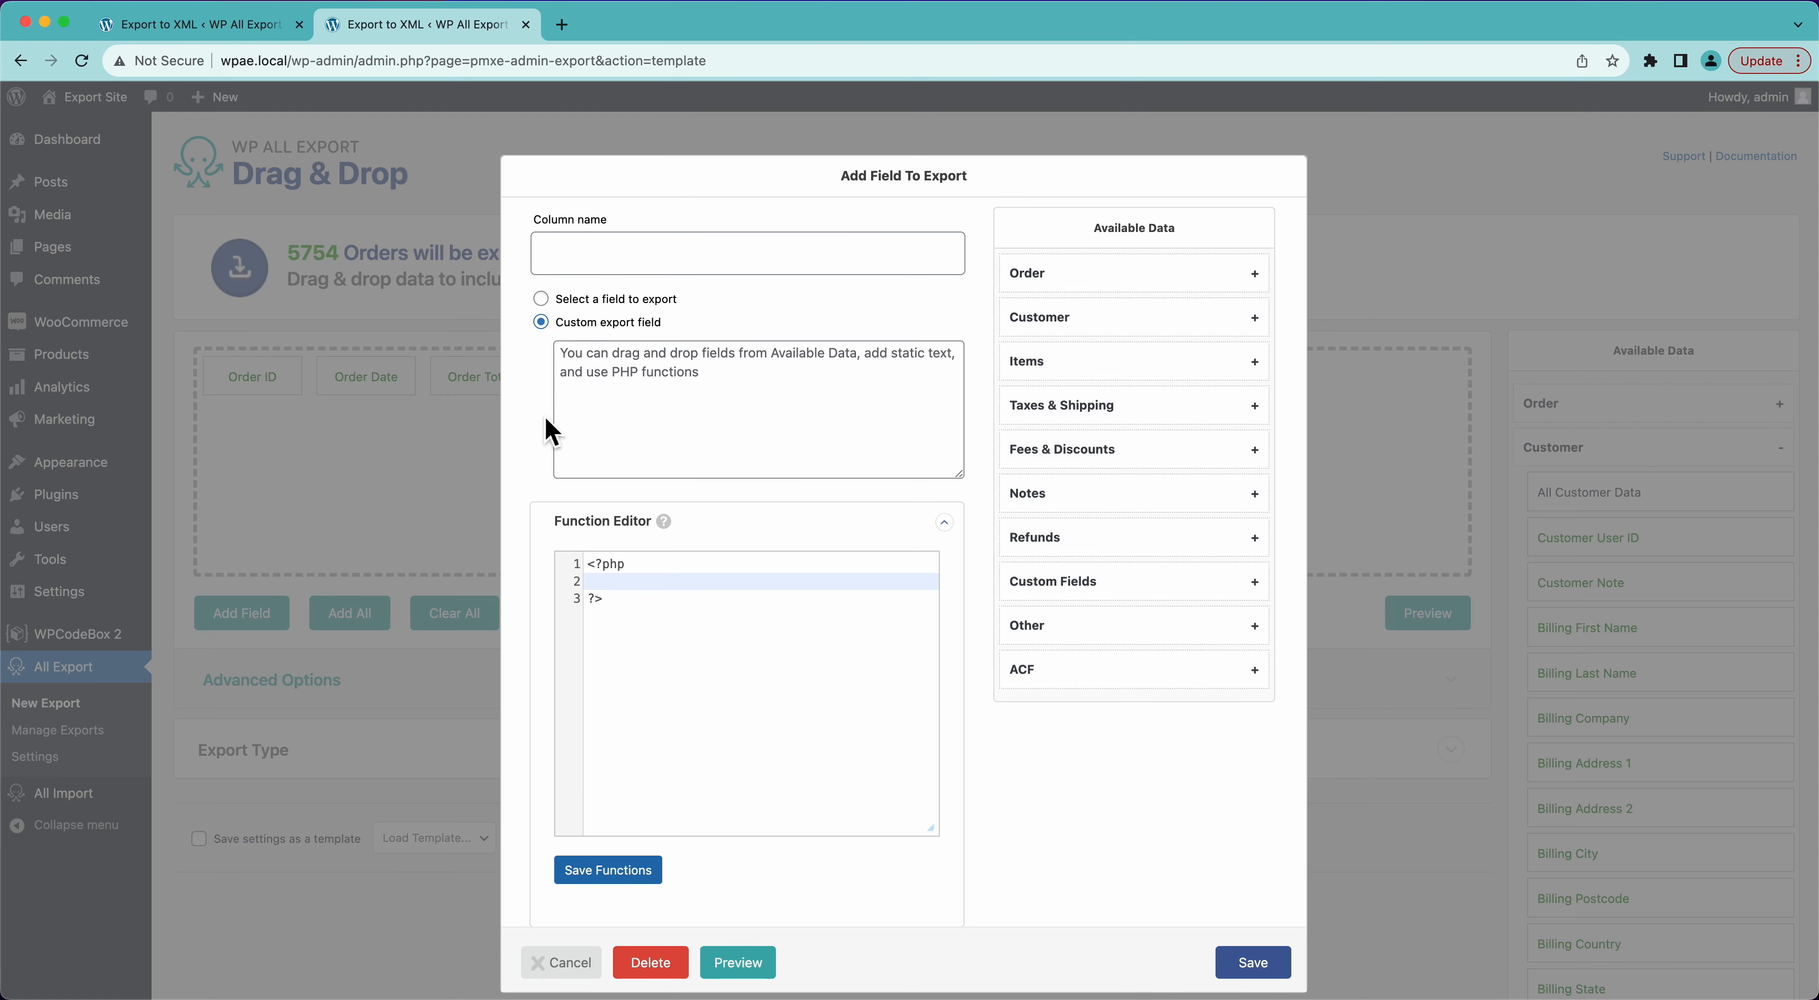
click(1101, 319)
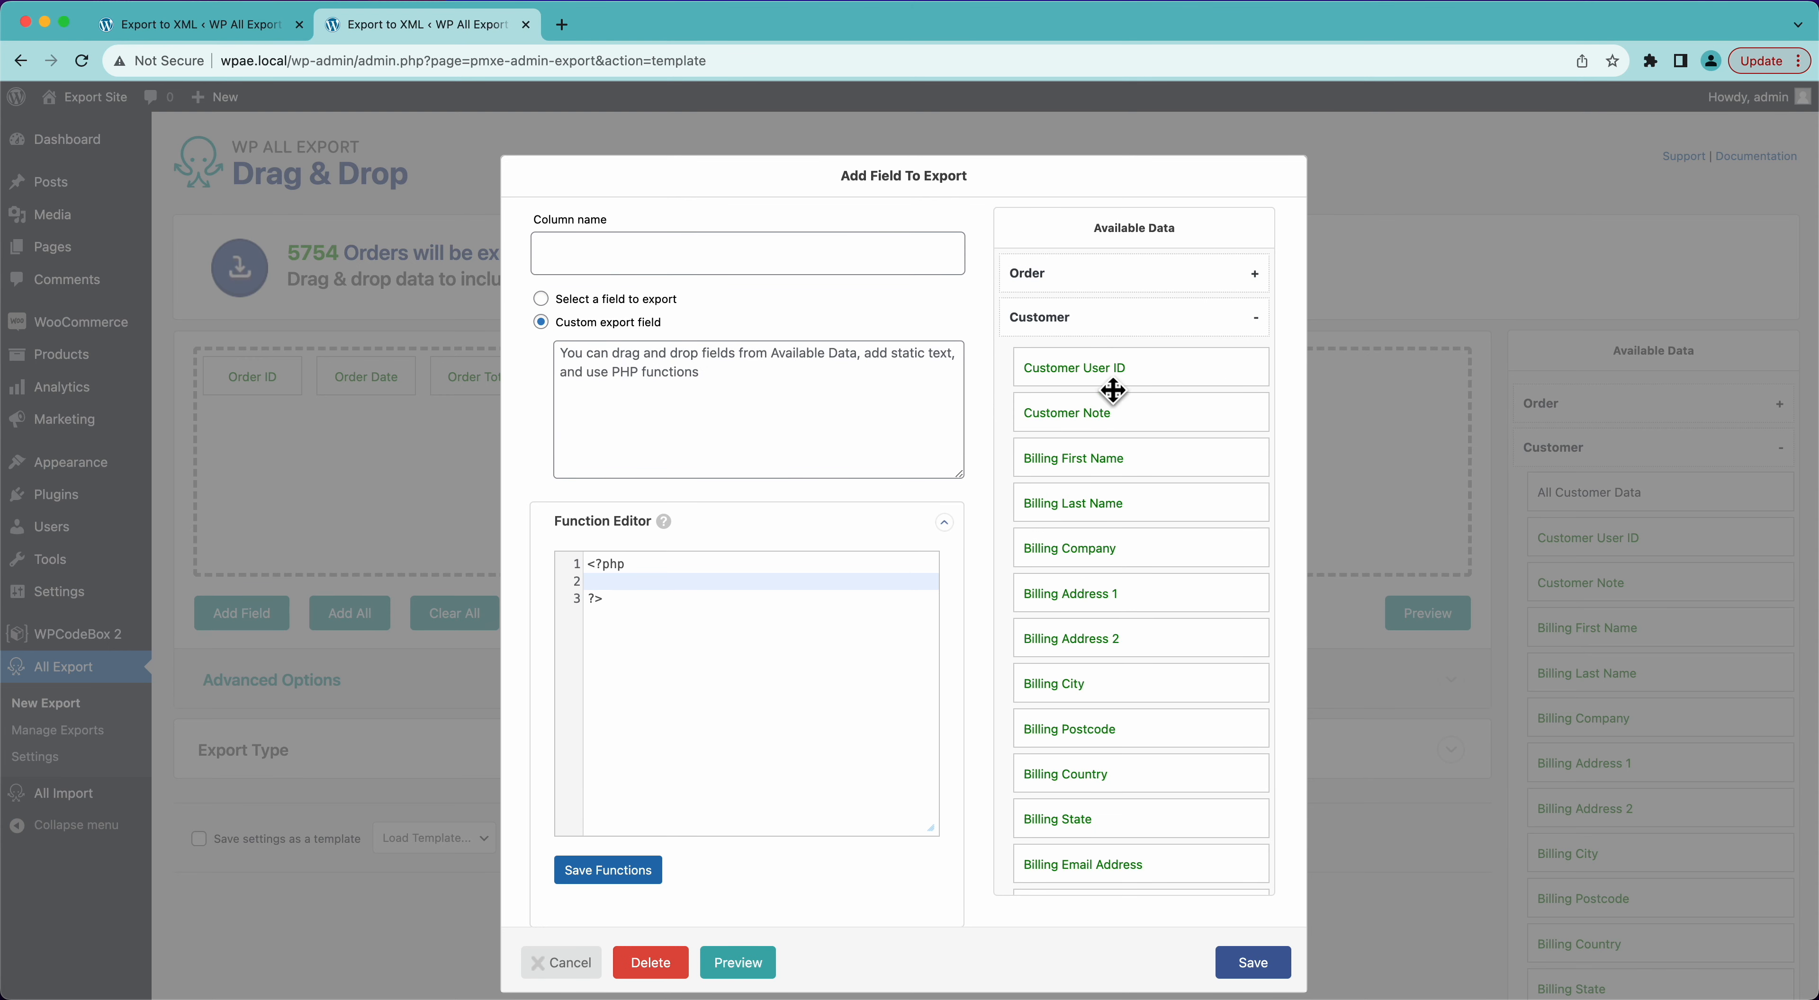
drag(1120, 468, 840, 406)
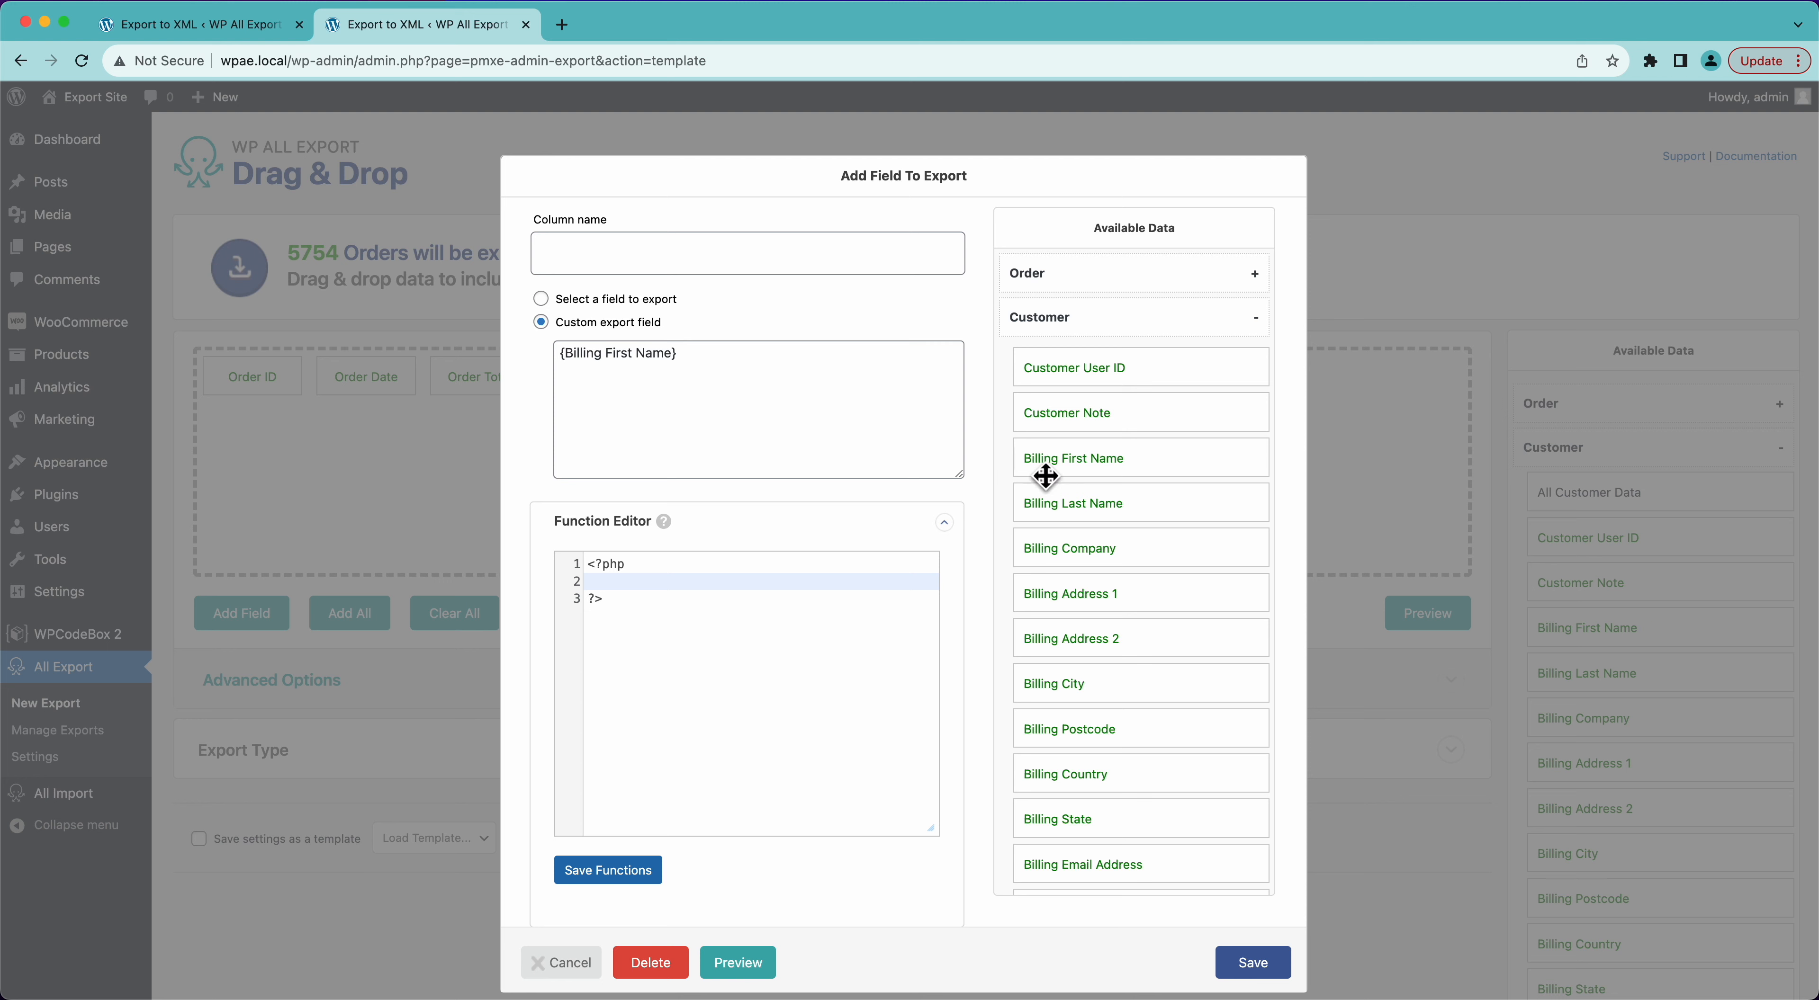
drag(1099, 521, 828, 386)
click(682, 362)
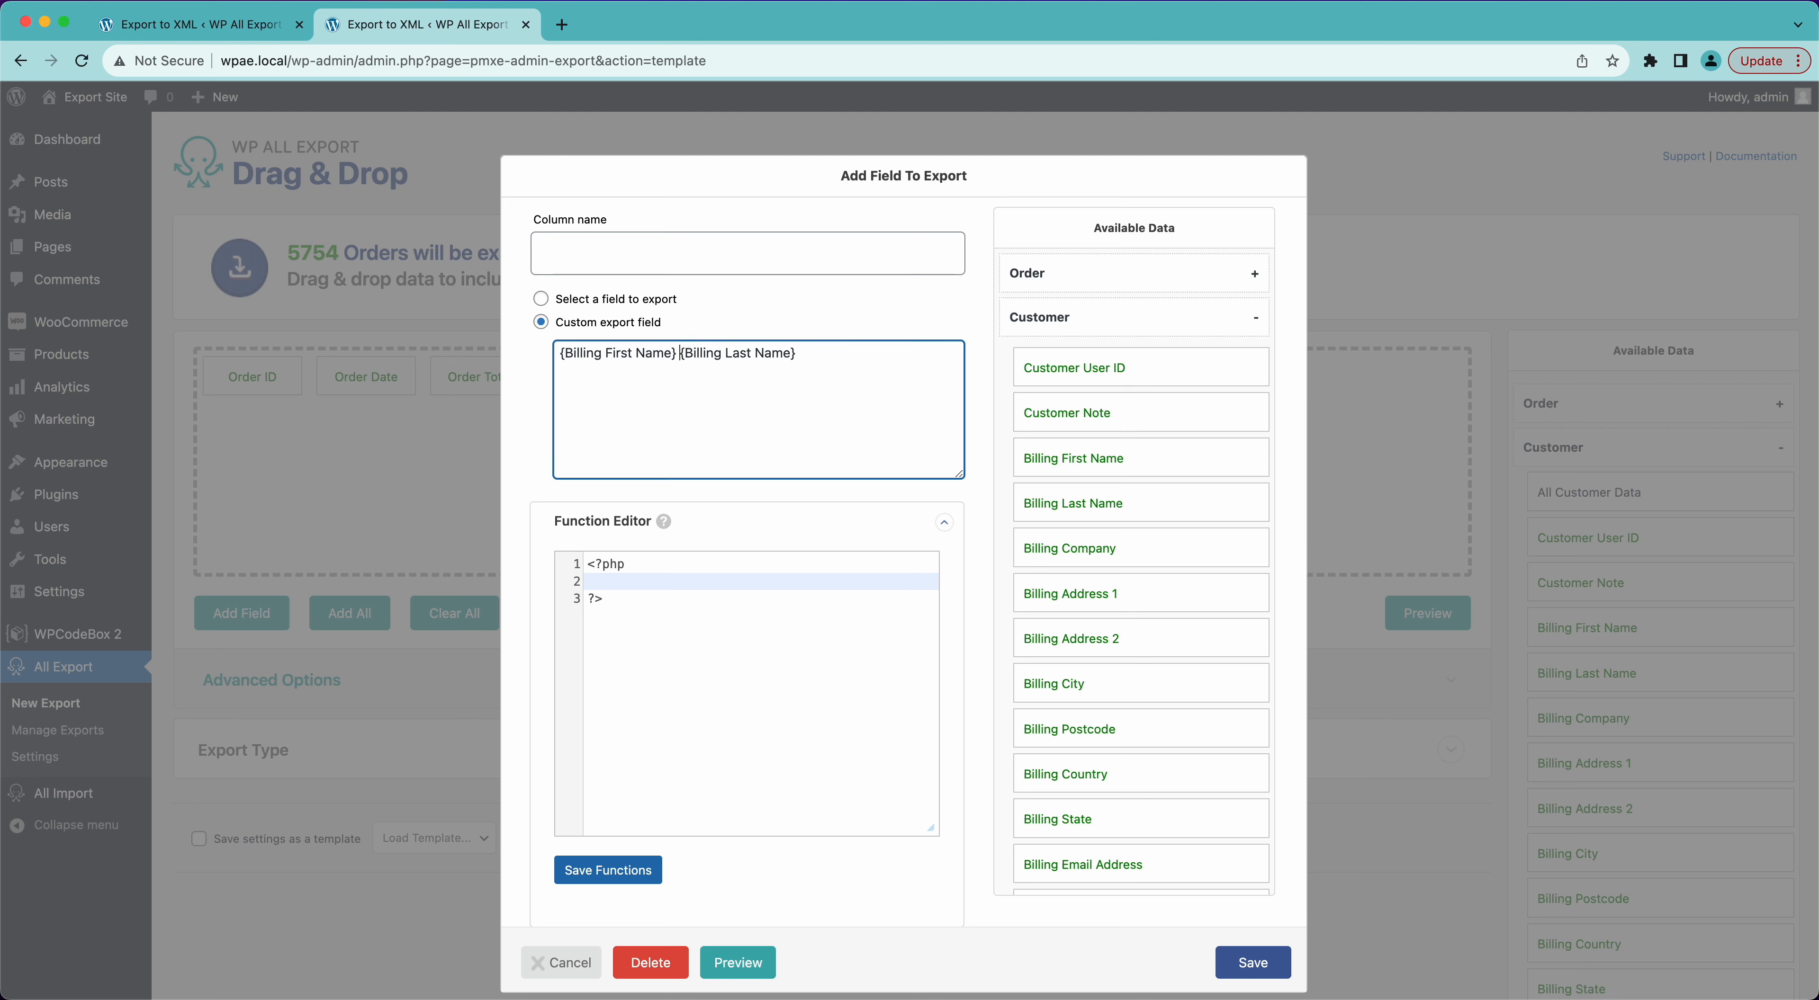
click(665, 253)
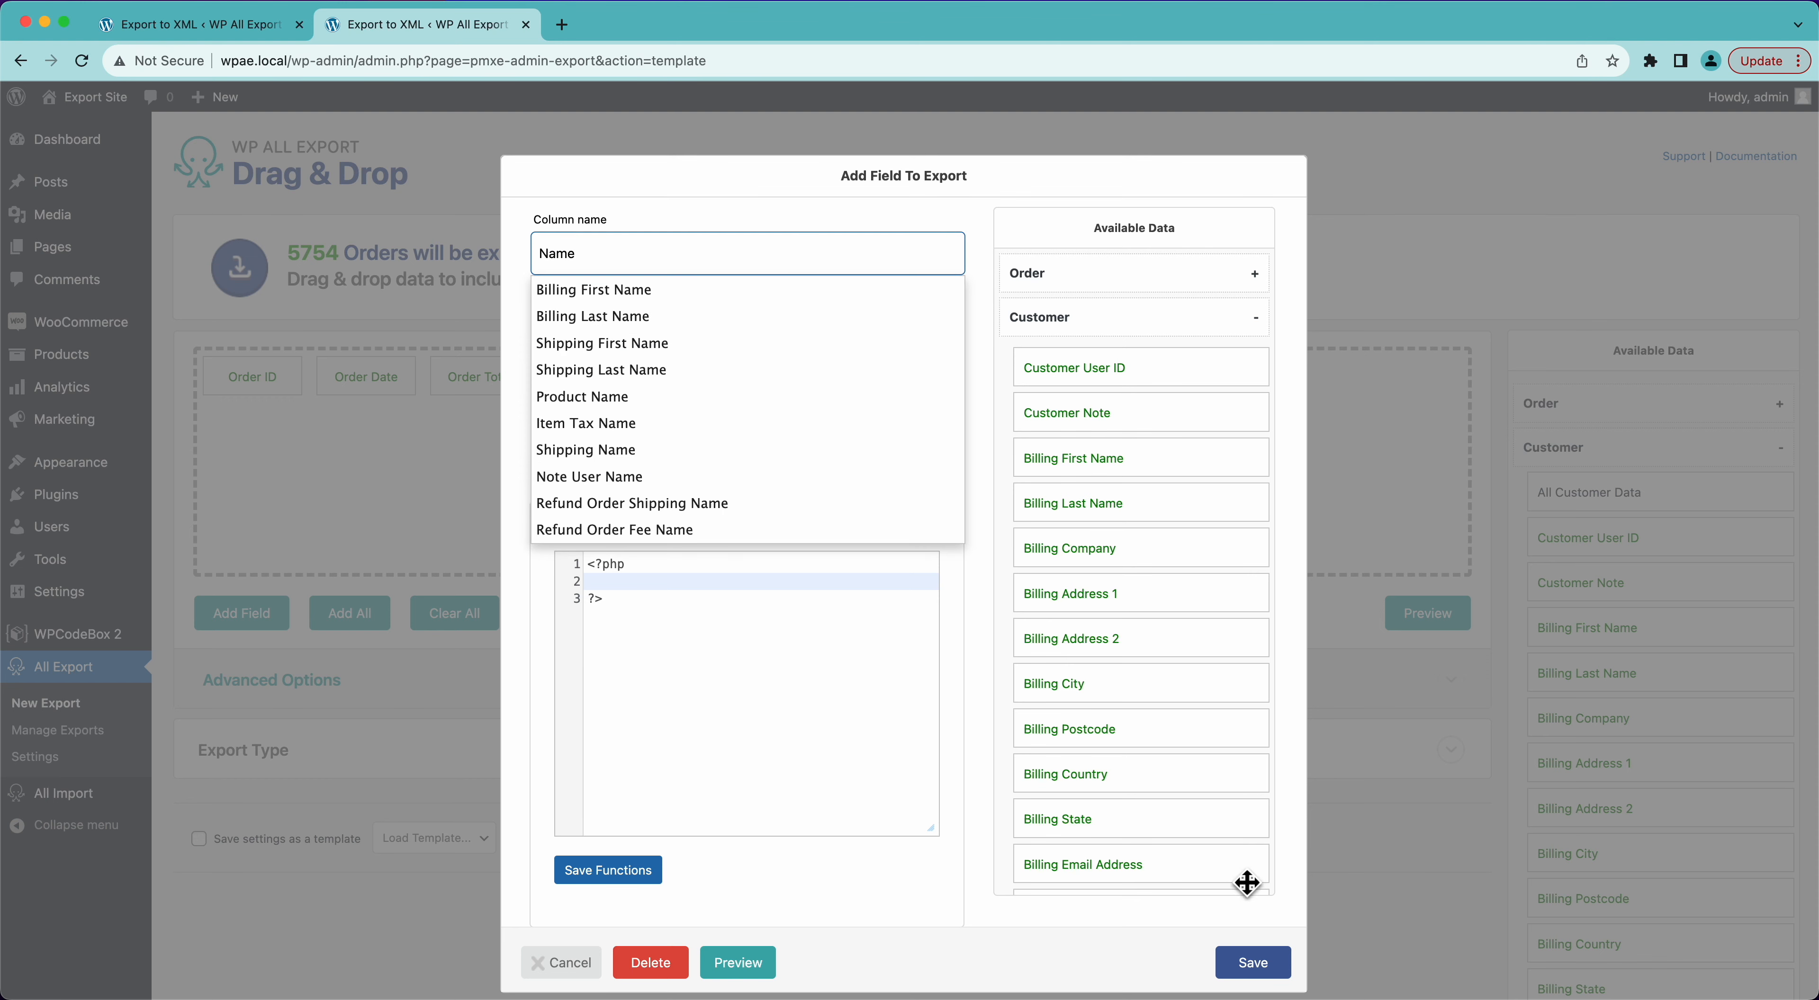
click(1251, 962)
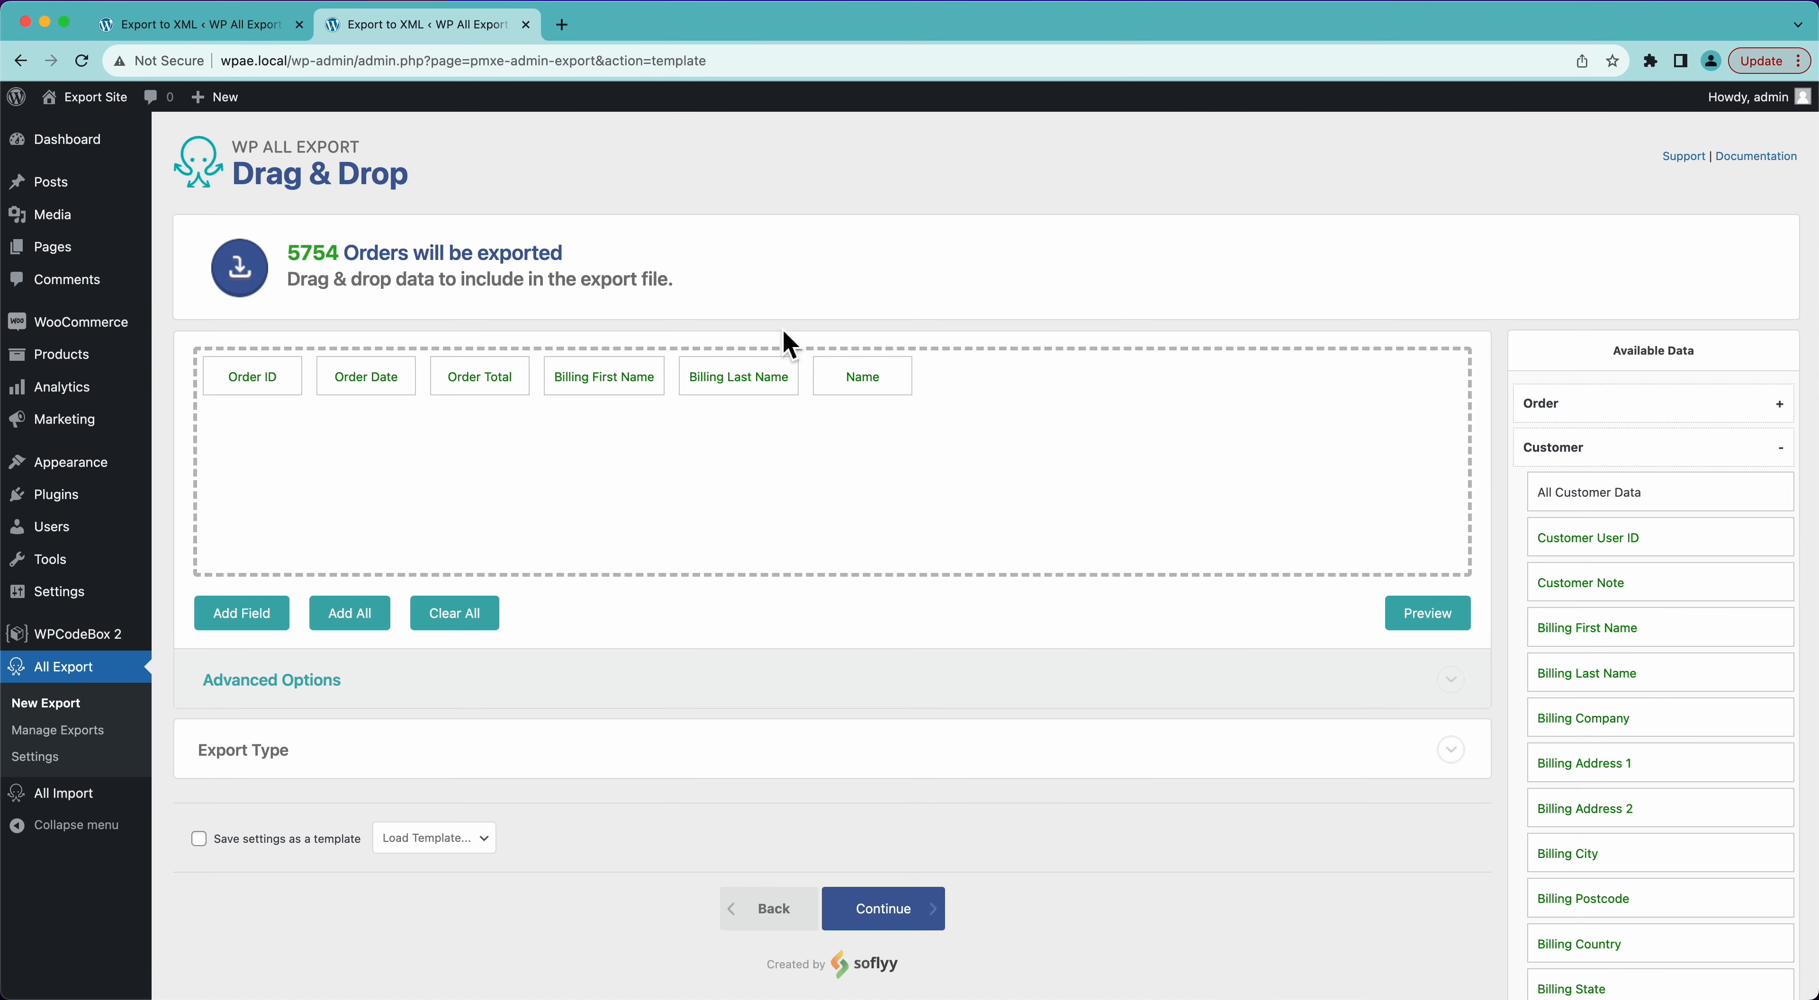
- Remove the separate Billing Last Name and Billing First Name columns and preview the export
drag(731, 378, 723, 341)
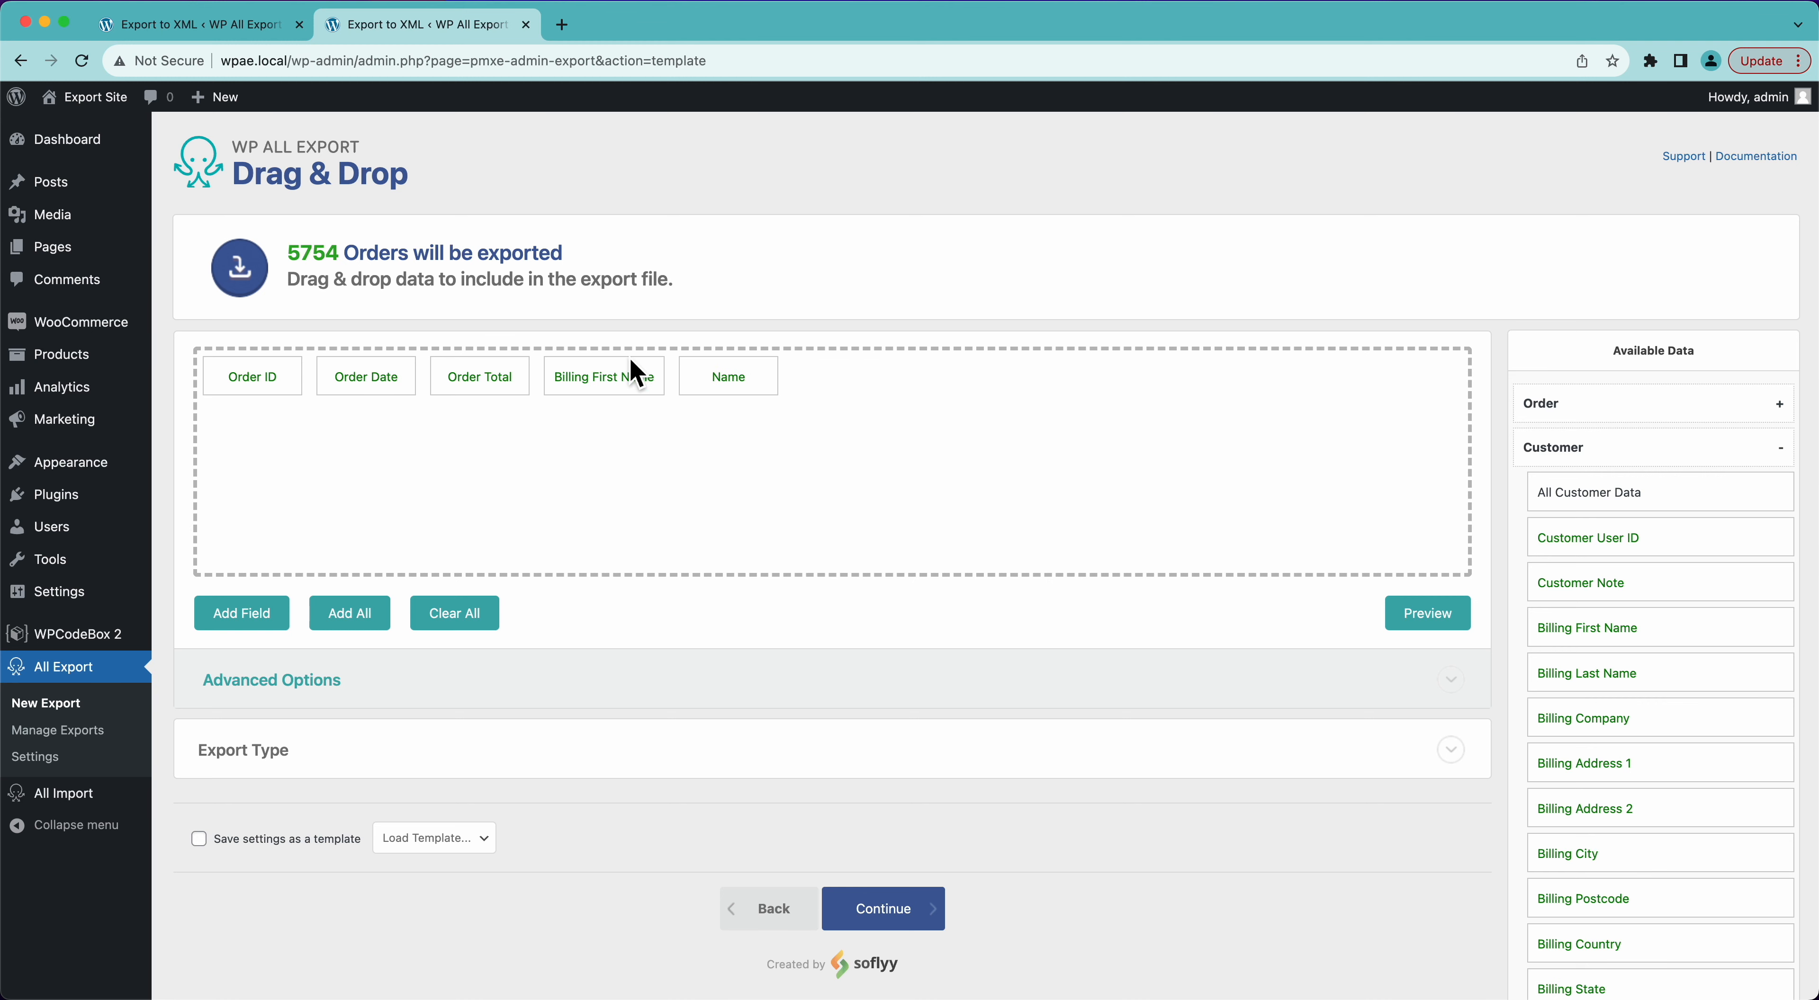
drag(634, 378, 636, 347)
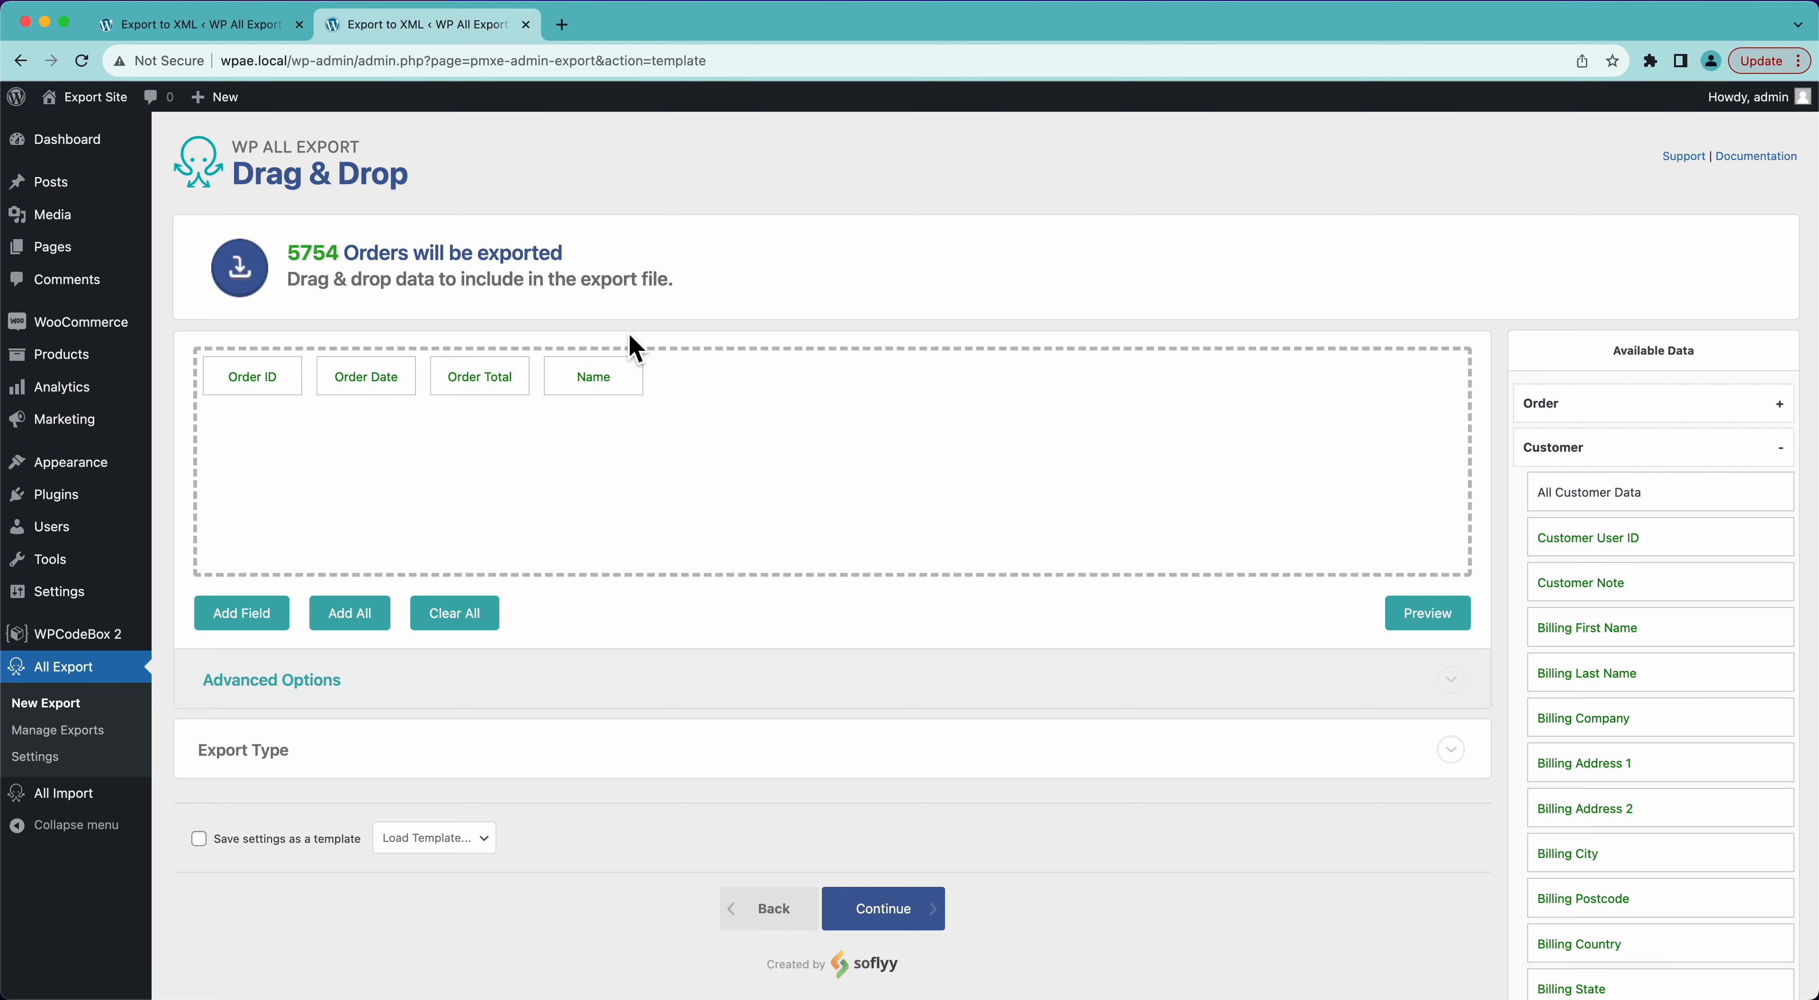
click(1437, 613)
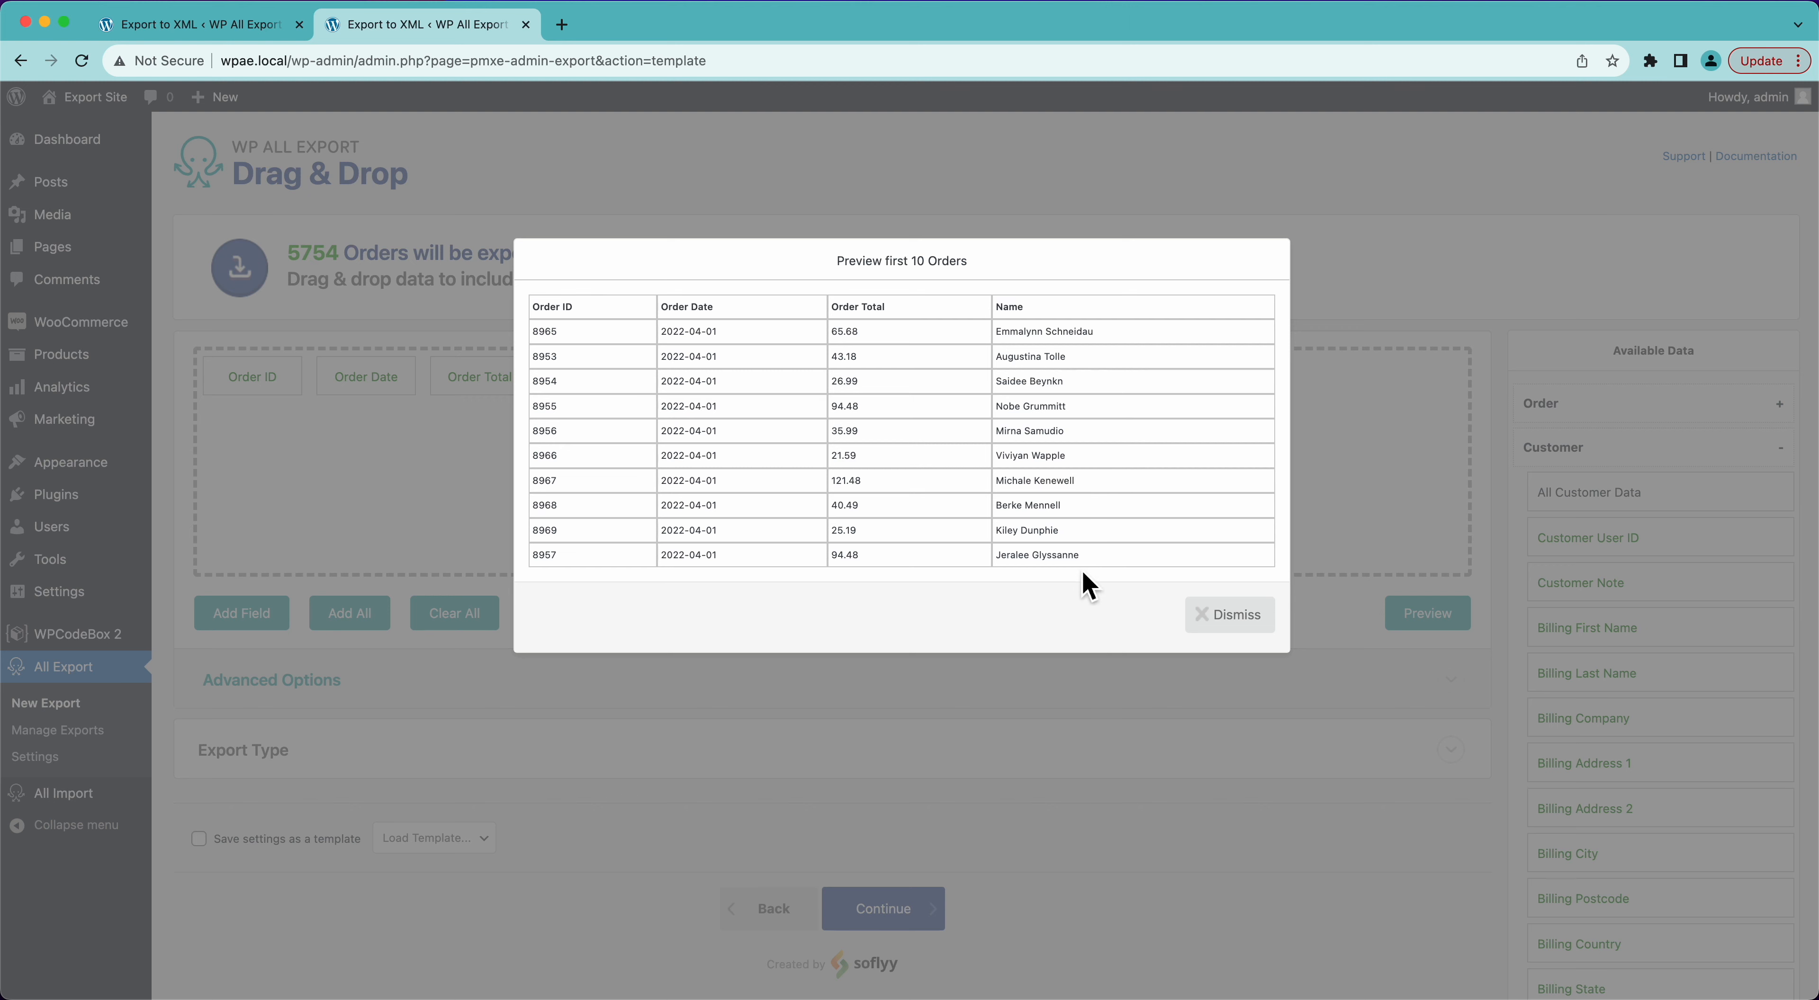
- Close the preview and review the available Customer fields and the Items fields for the export
click(1243, 618)
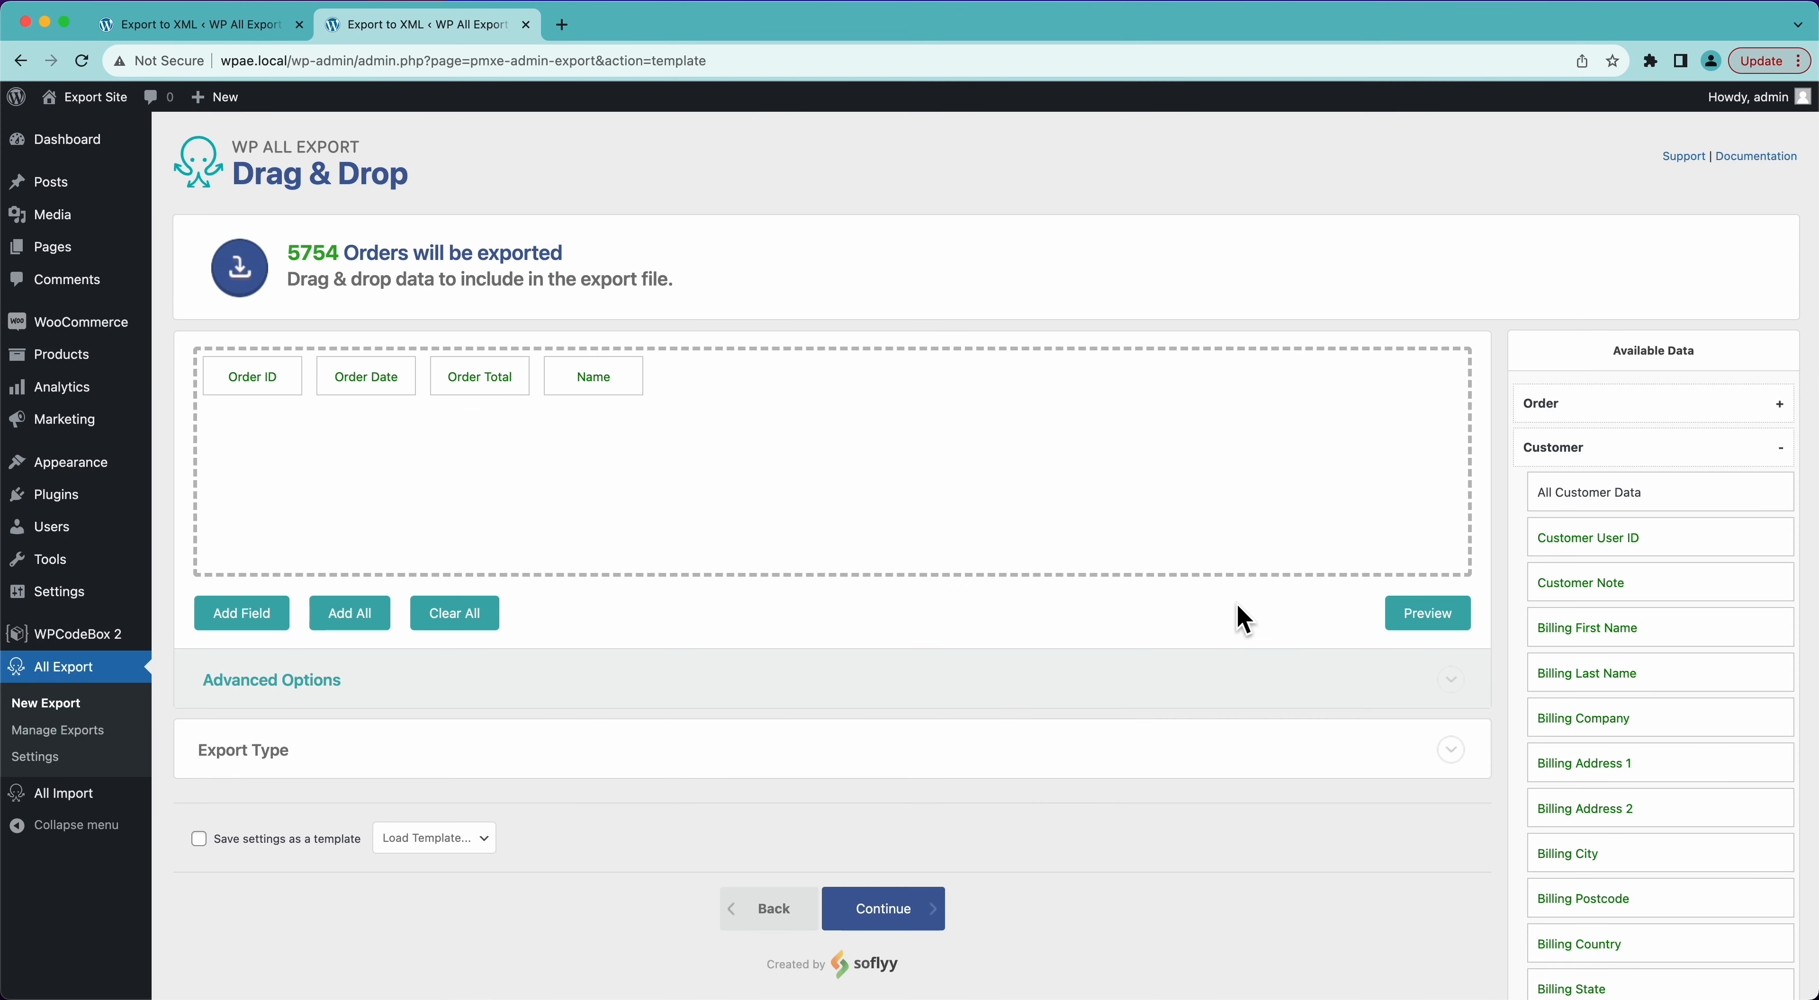
scroll(1628, 678, down, 5)
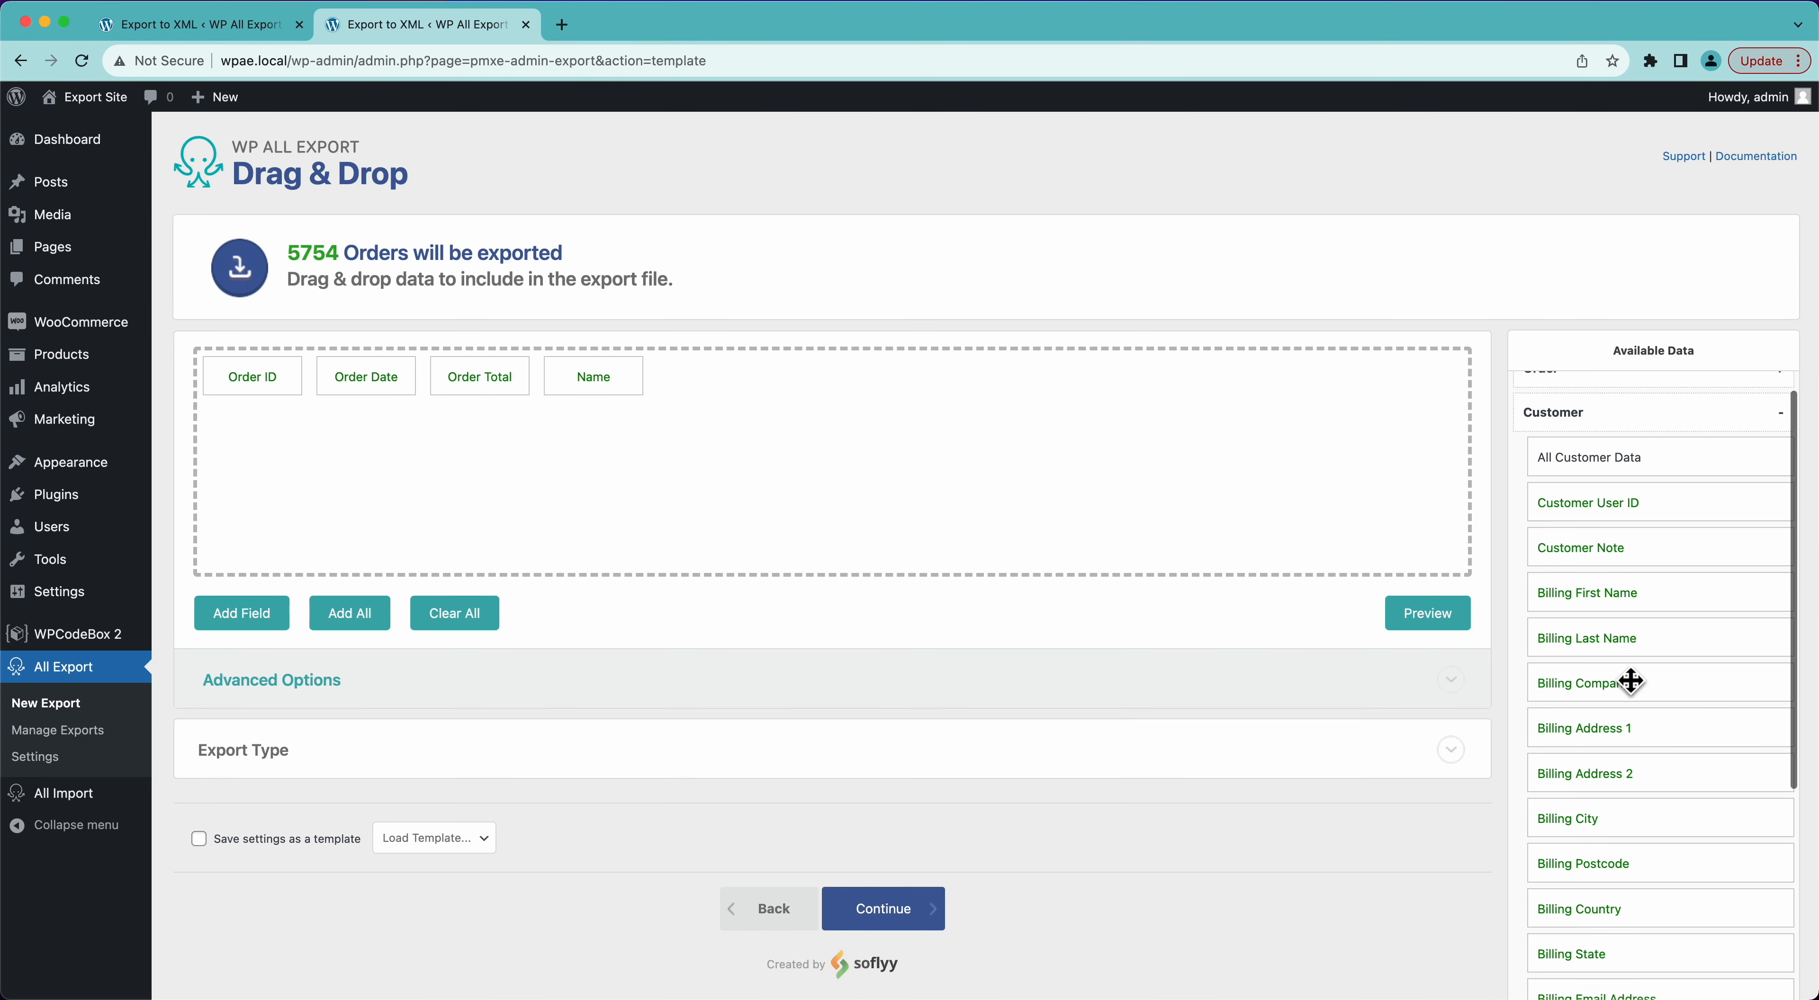
scroll(1629, 680, down, 5)
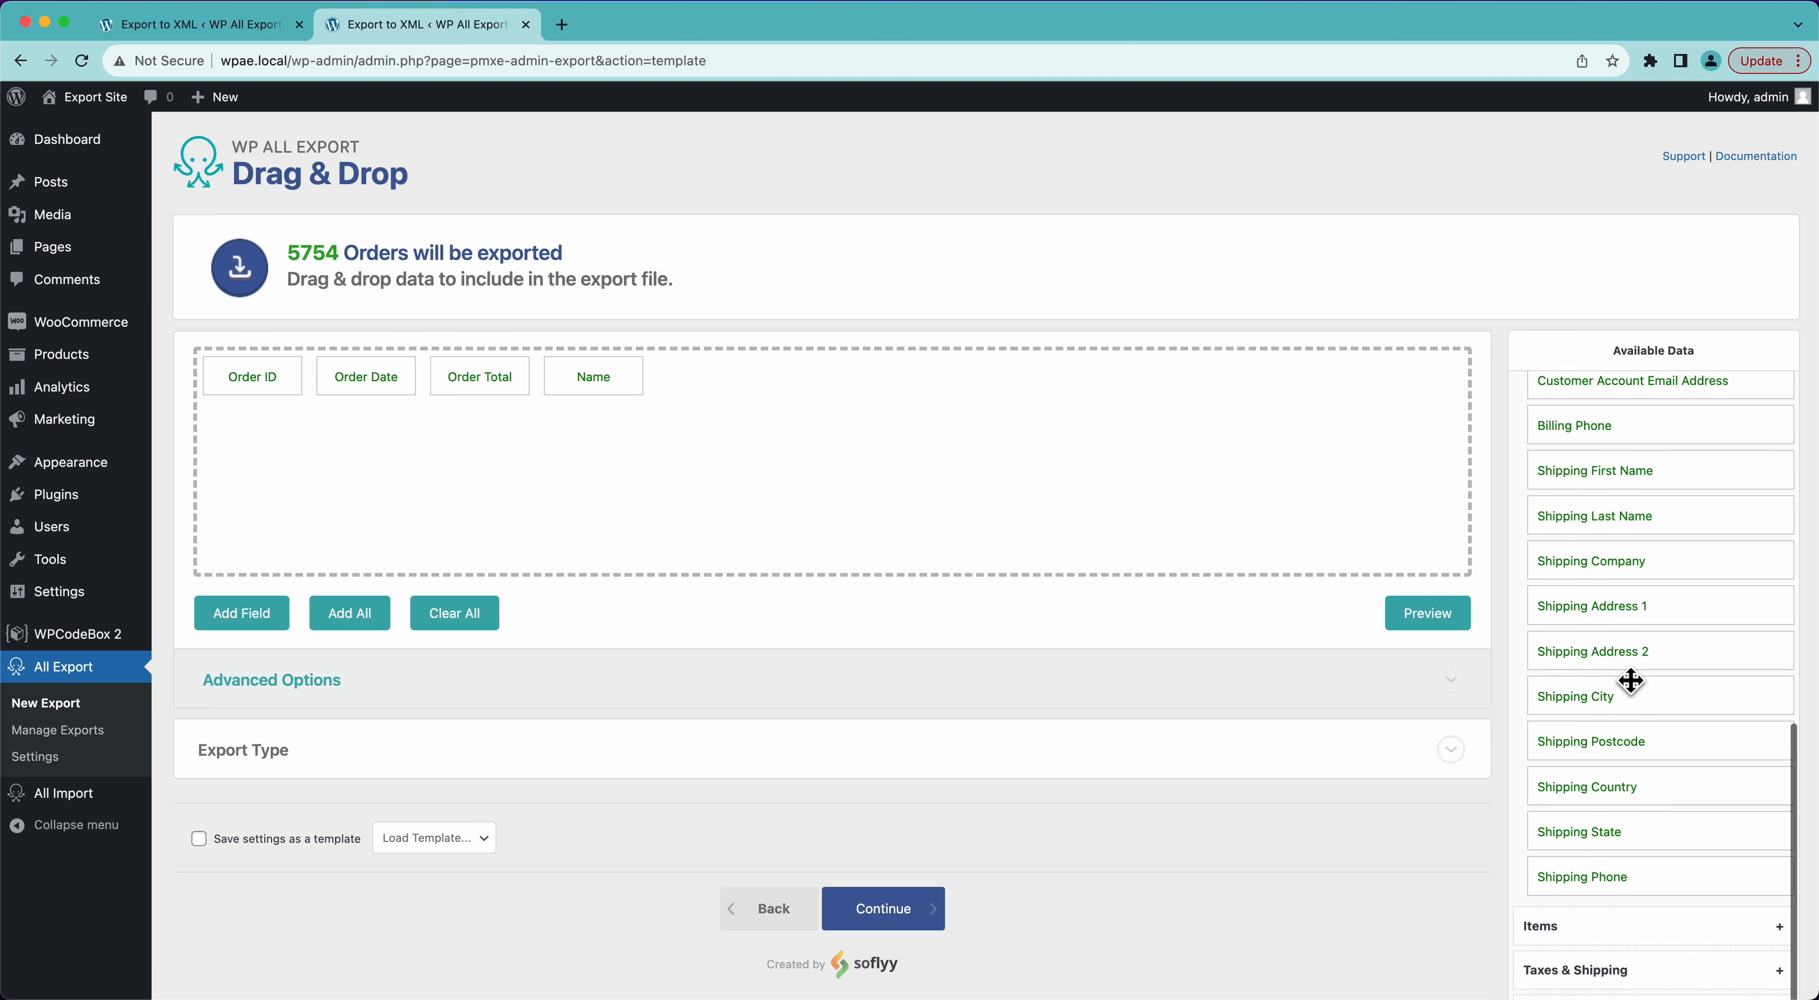
scroll(1630, 681, up, 8)
scroll(1629, 679, up, 4)
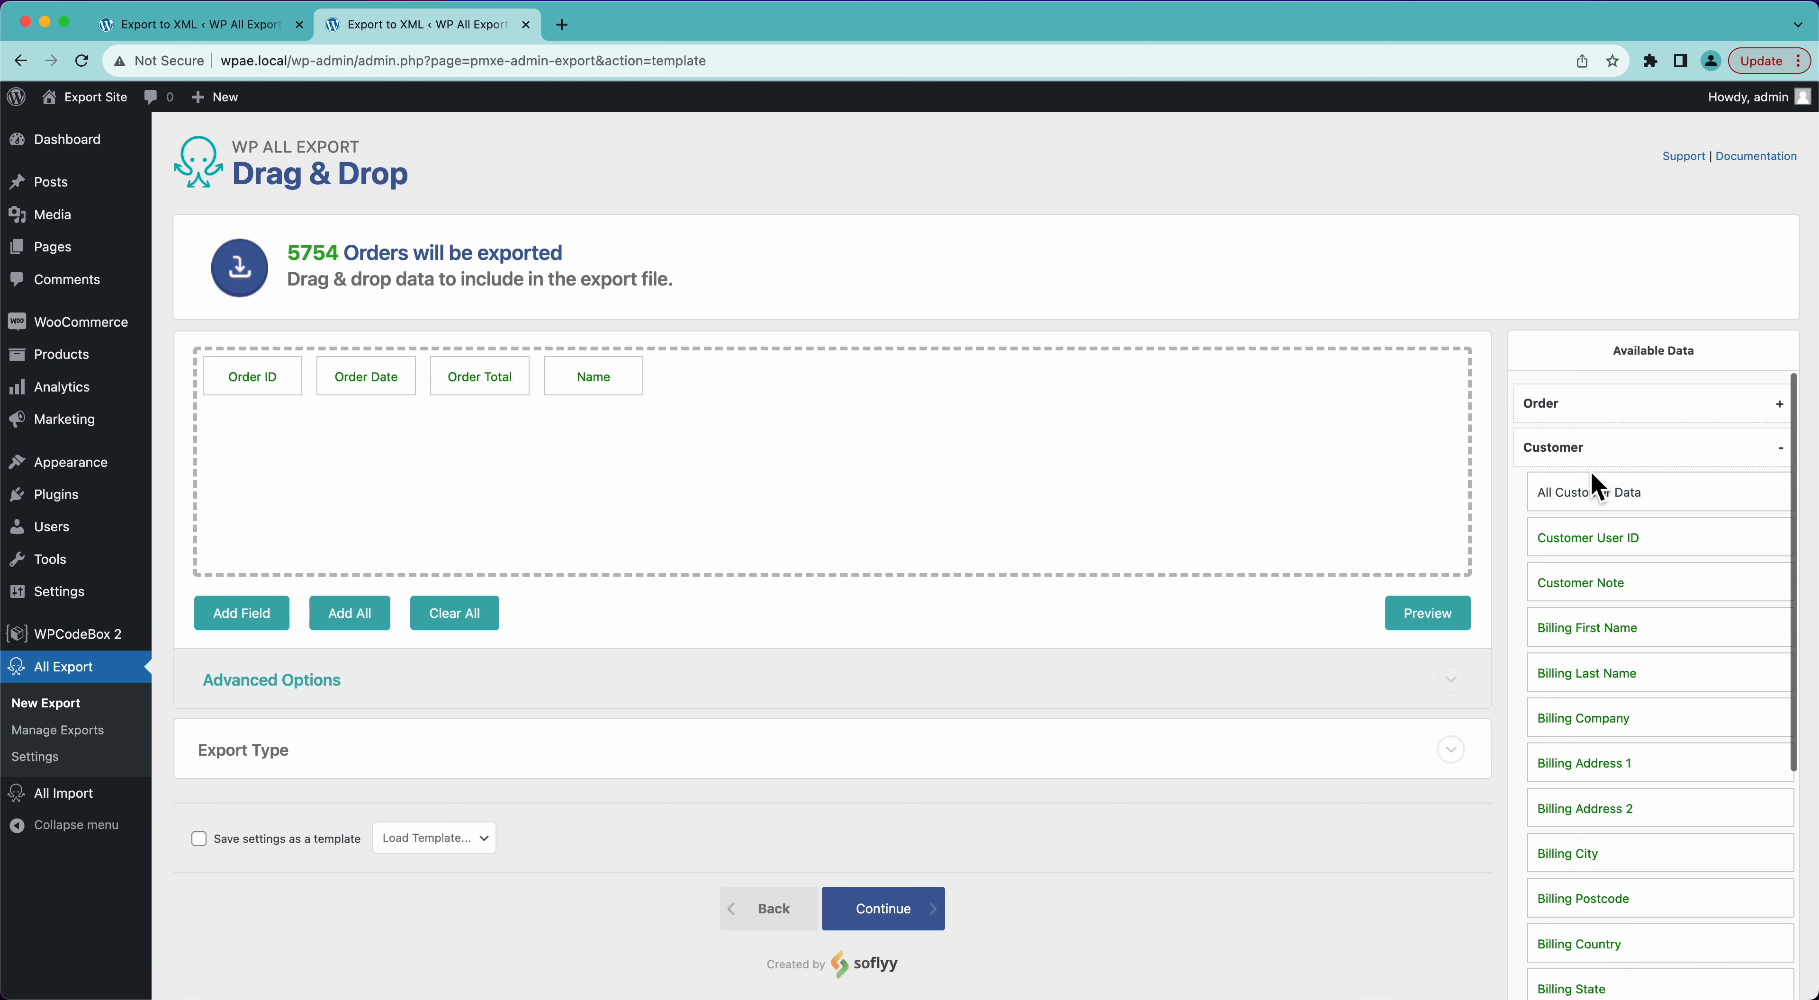
click(1596, 459)
click(1589, 498)
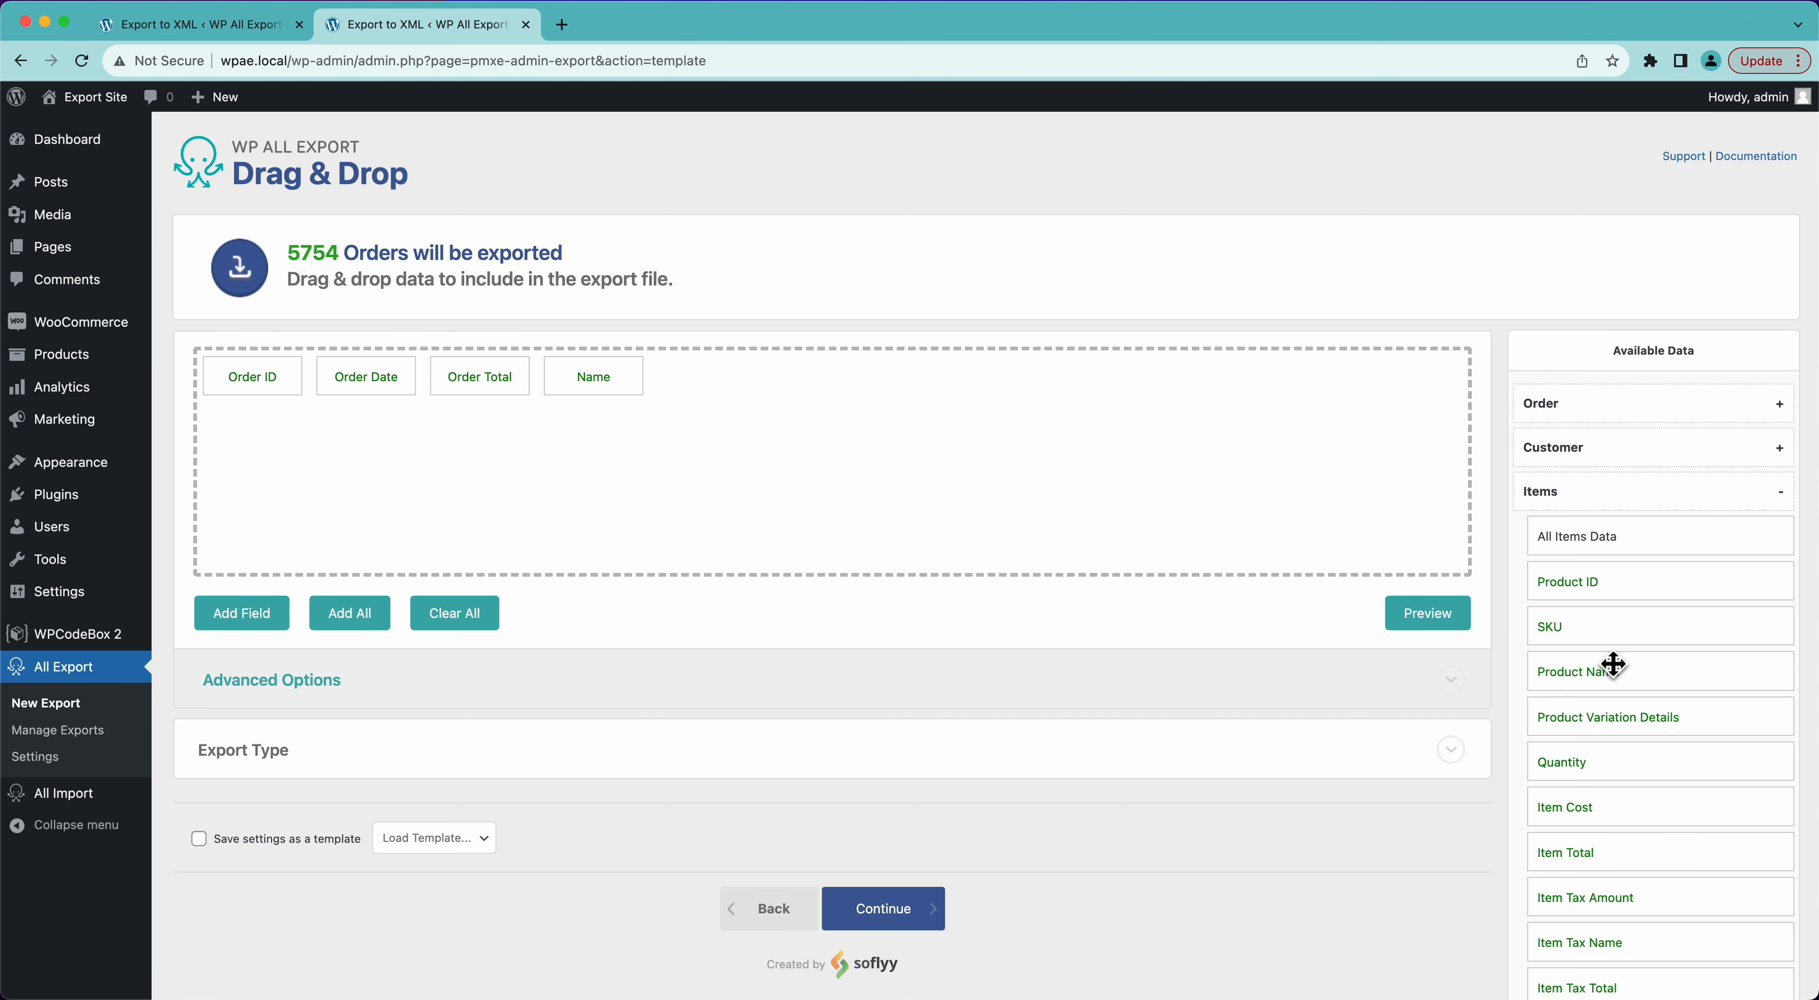
scroll(1623, 812, down, 5)
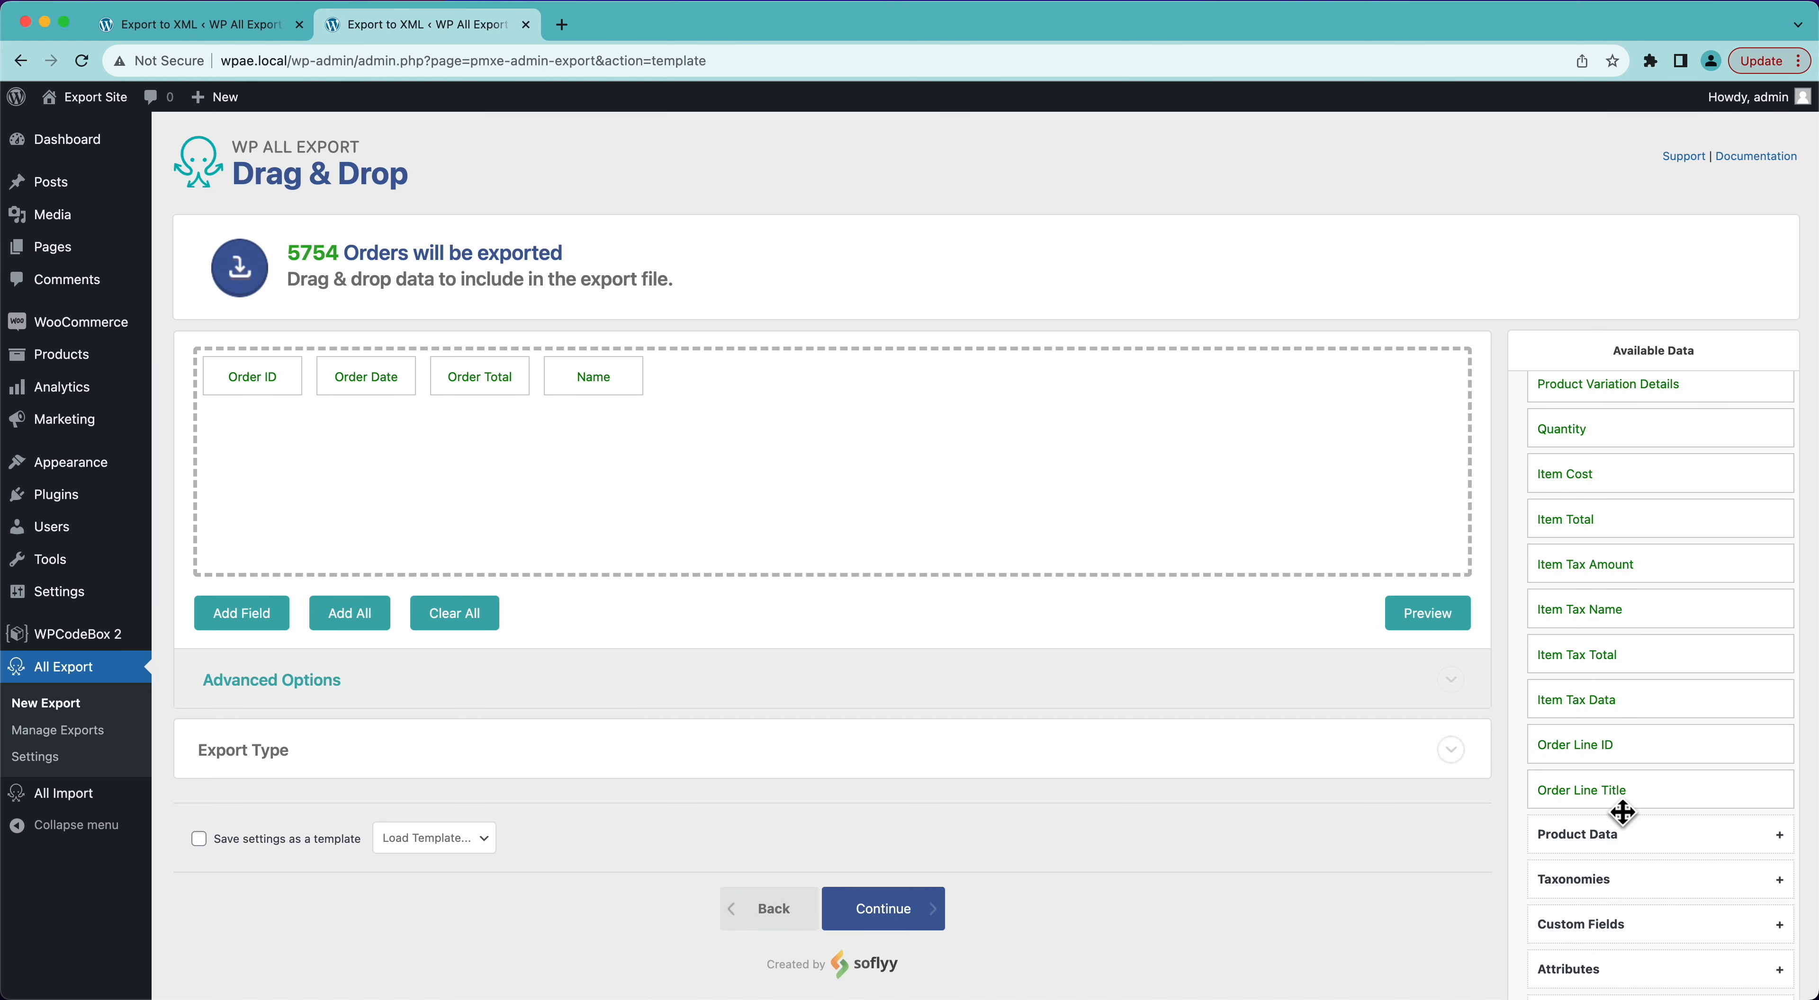
scroll(1623, 813, up, 2)
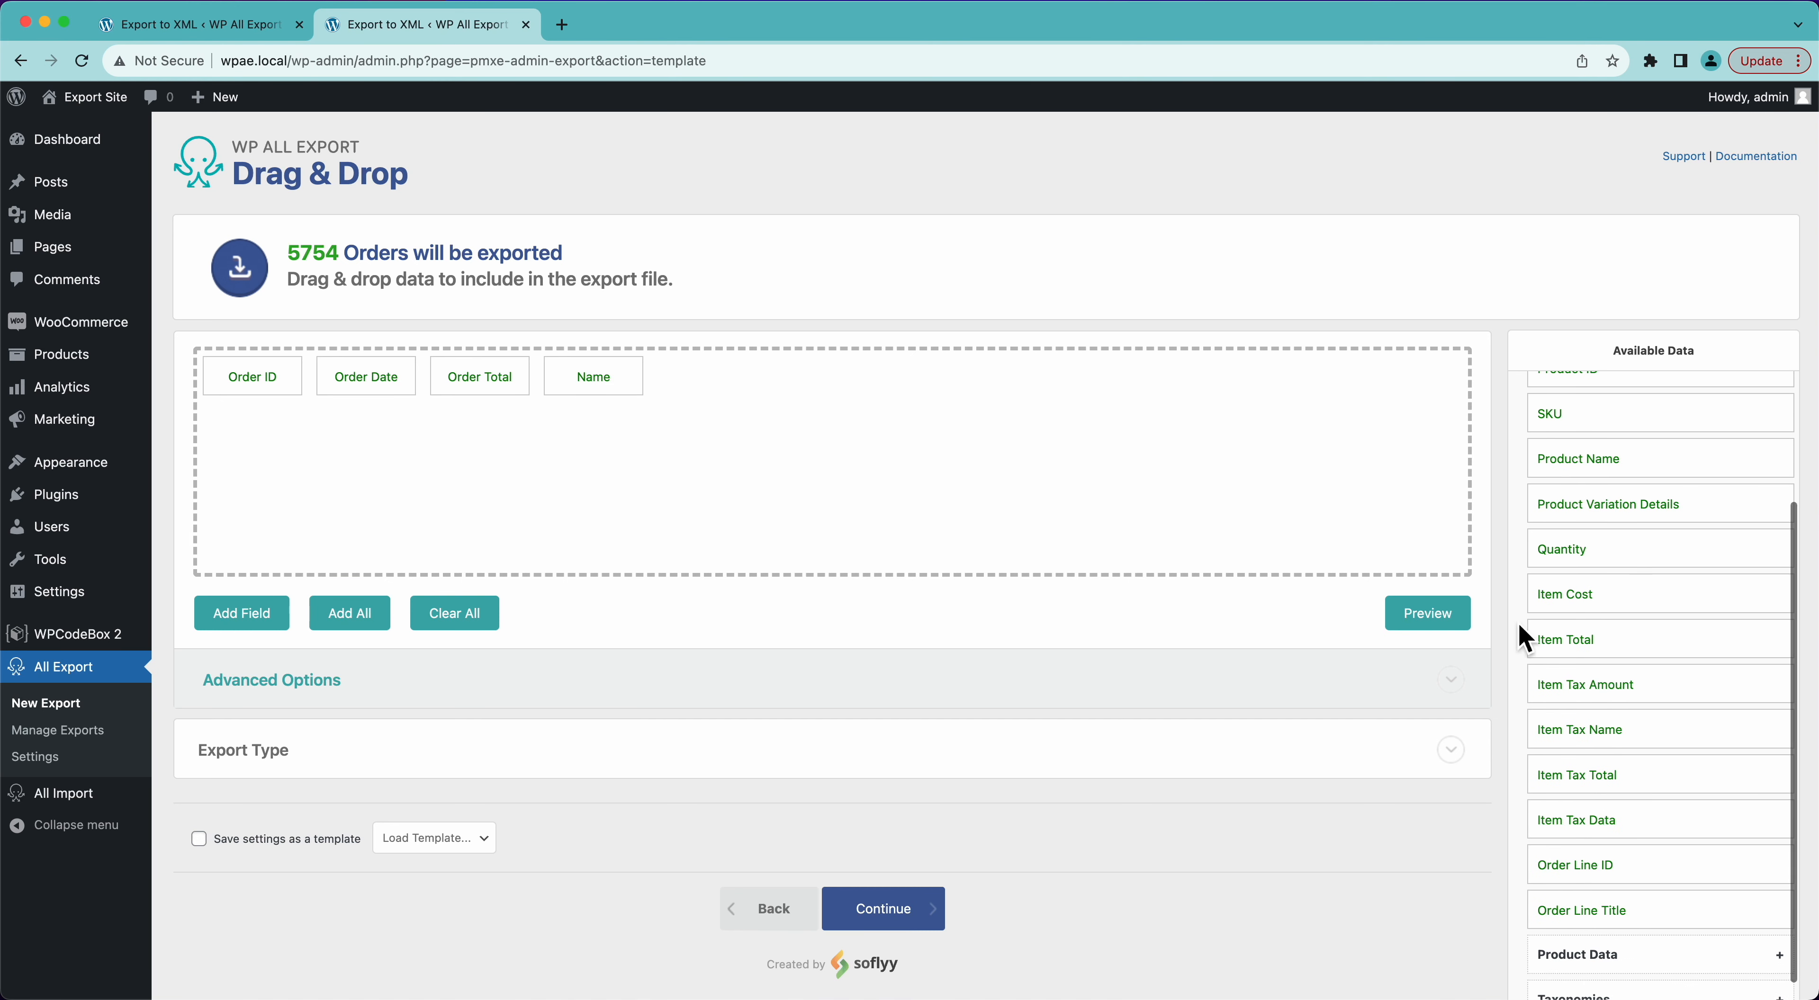
scroll(1624, 743, down, 4)
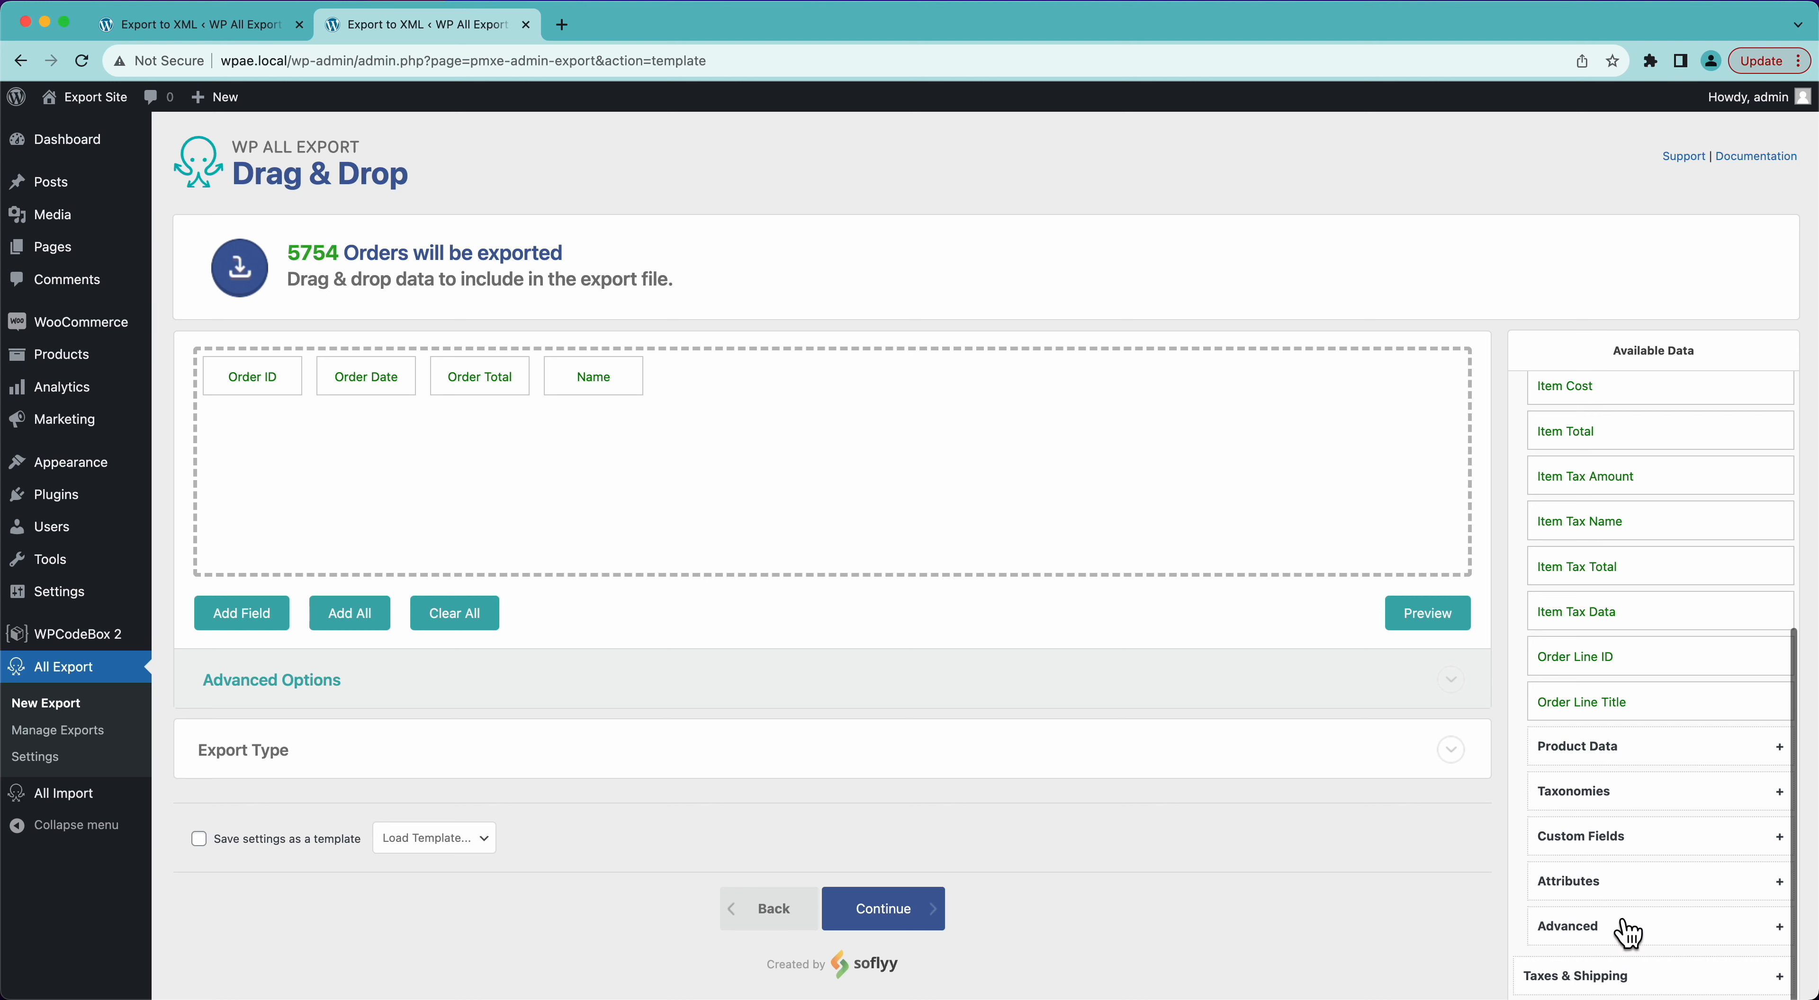
- Add the item attributes Product Color and Product Size as export columns after Name
click(1604, 887)
scroll(1604, 879, down, 3)
drag(1610, 848, 1159, 481)
drag(1563, 859, 1145, 448)
scroll(1629, 643, up, 5)
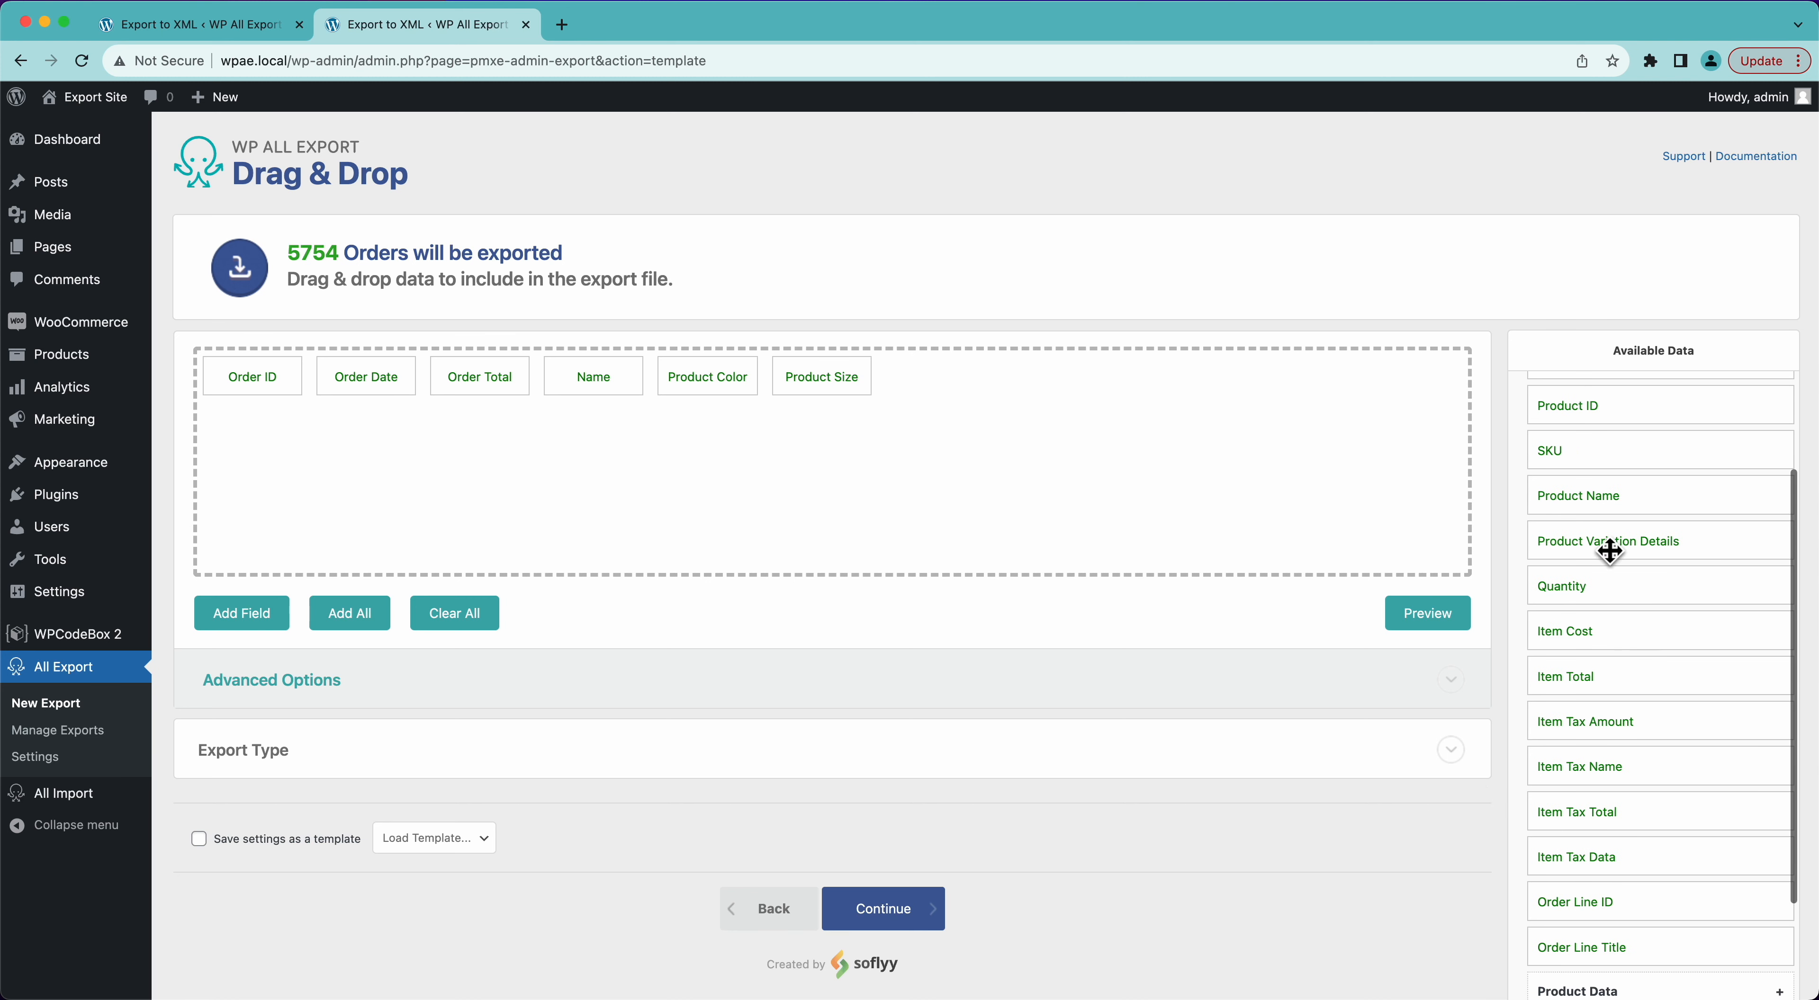
- Insert the SKU item field as a column between Name and Product Color and preview the export
drag(1559, 456, 679, 387)
click(1416, 623)
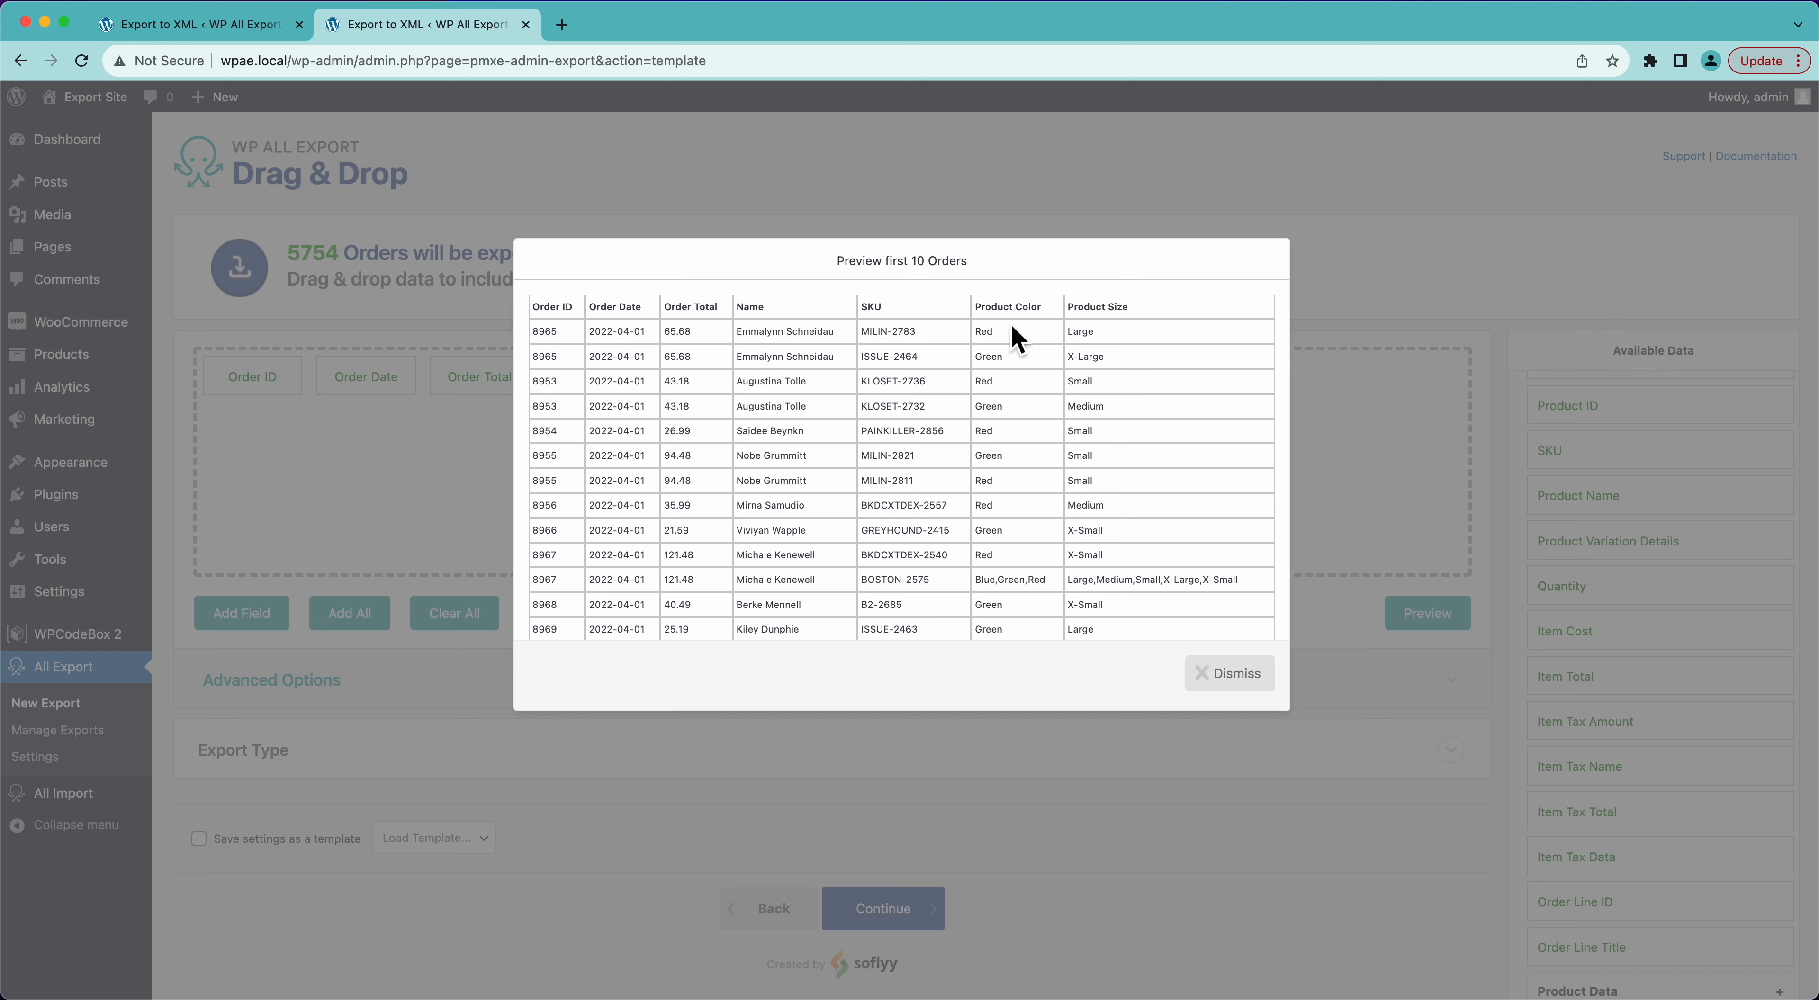
click(1225, 678)
- Turn off filling in empty columns in the advanced CSV options and preview the export
click(304, 696)
scroll(304, 699, down, 3)
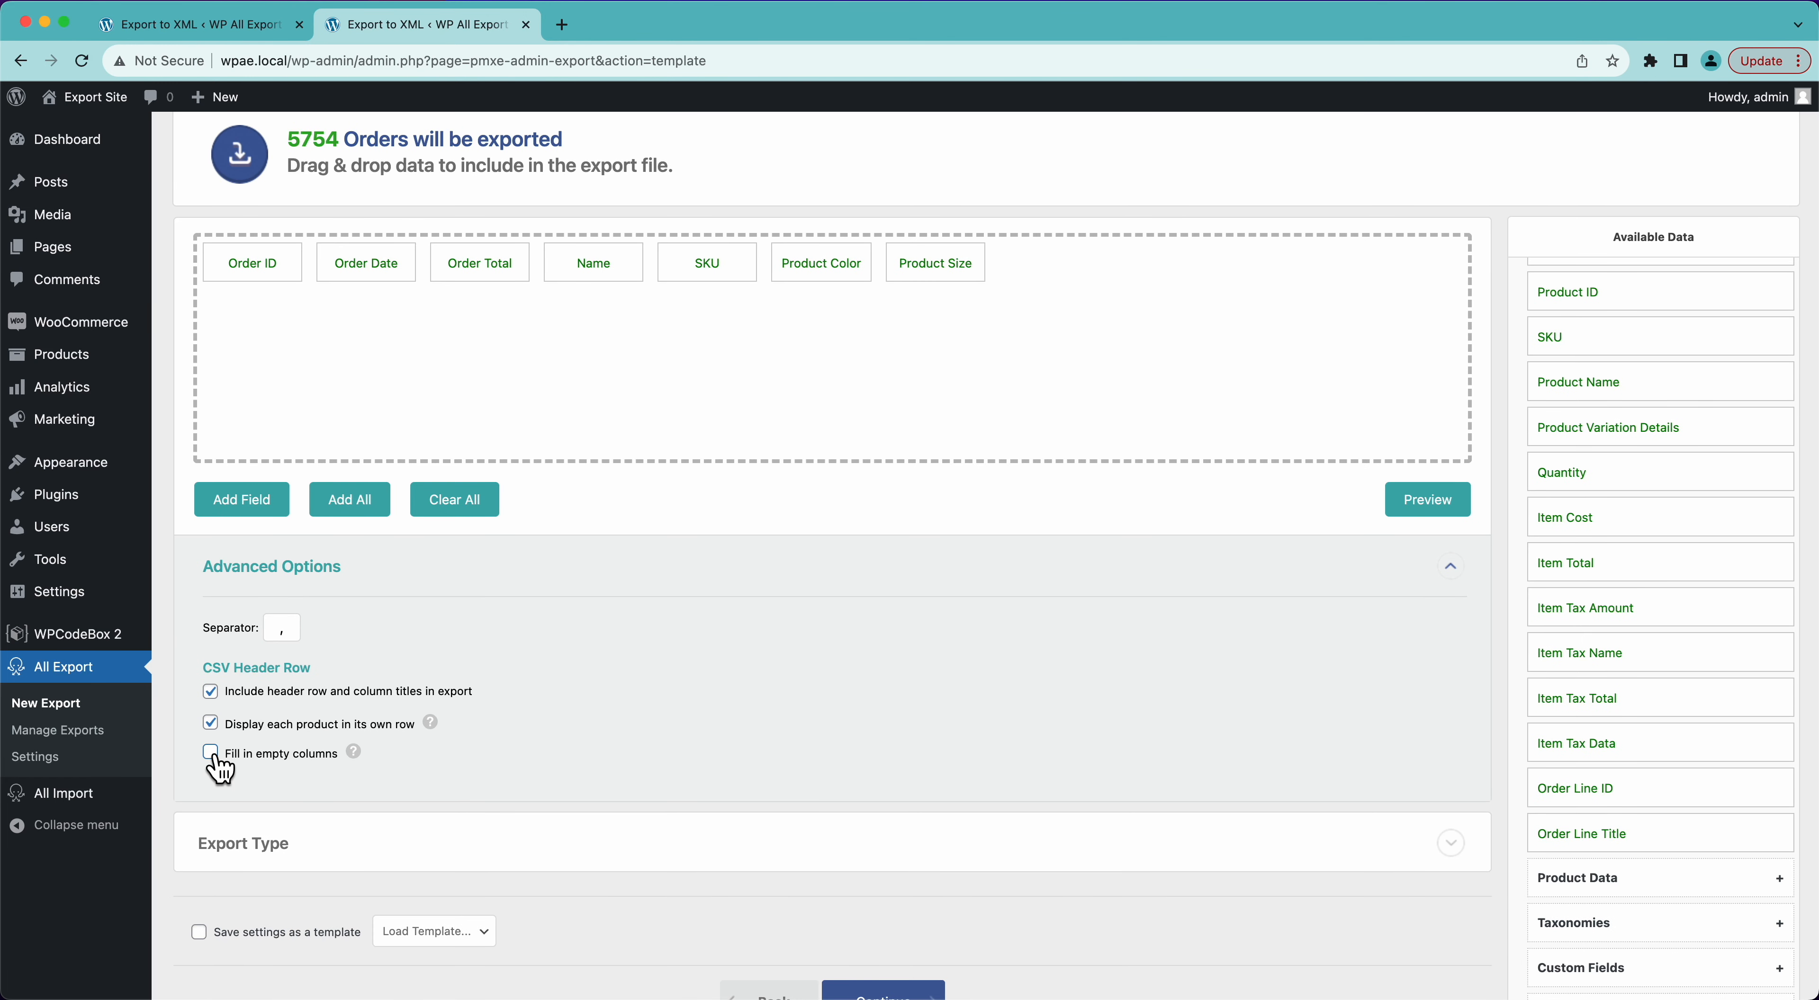
click(1426, 502)
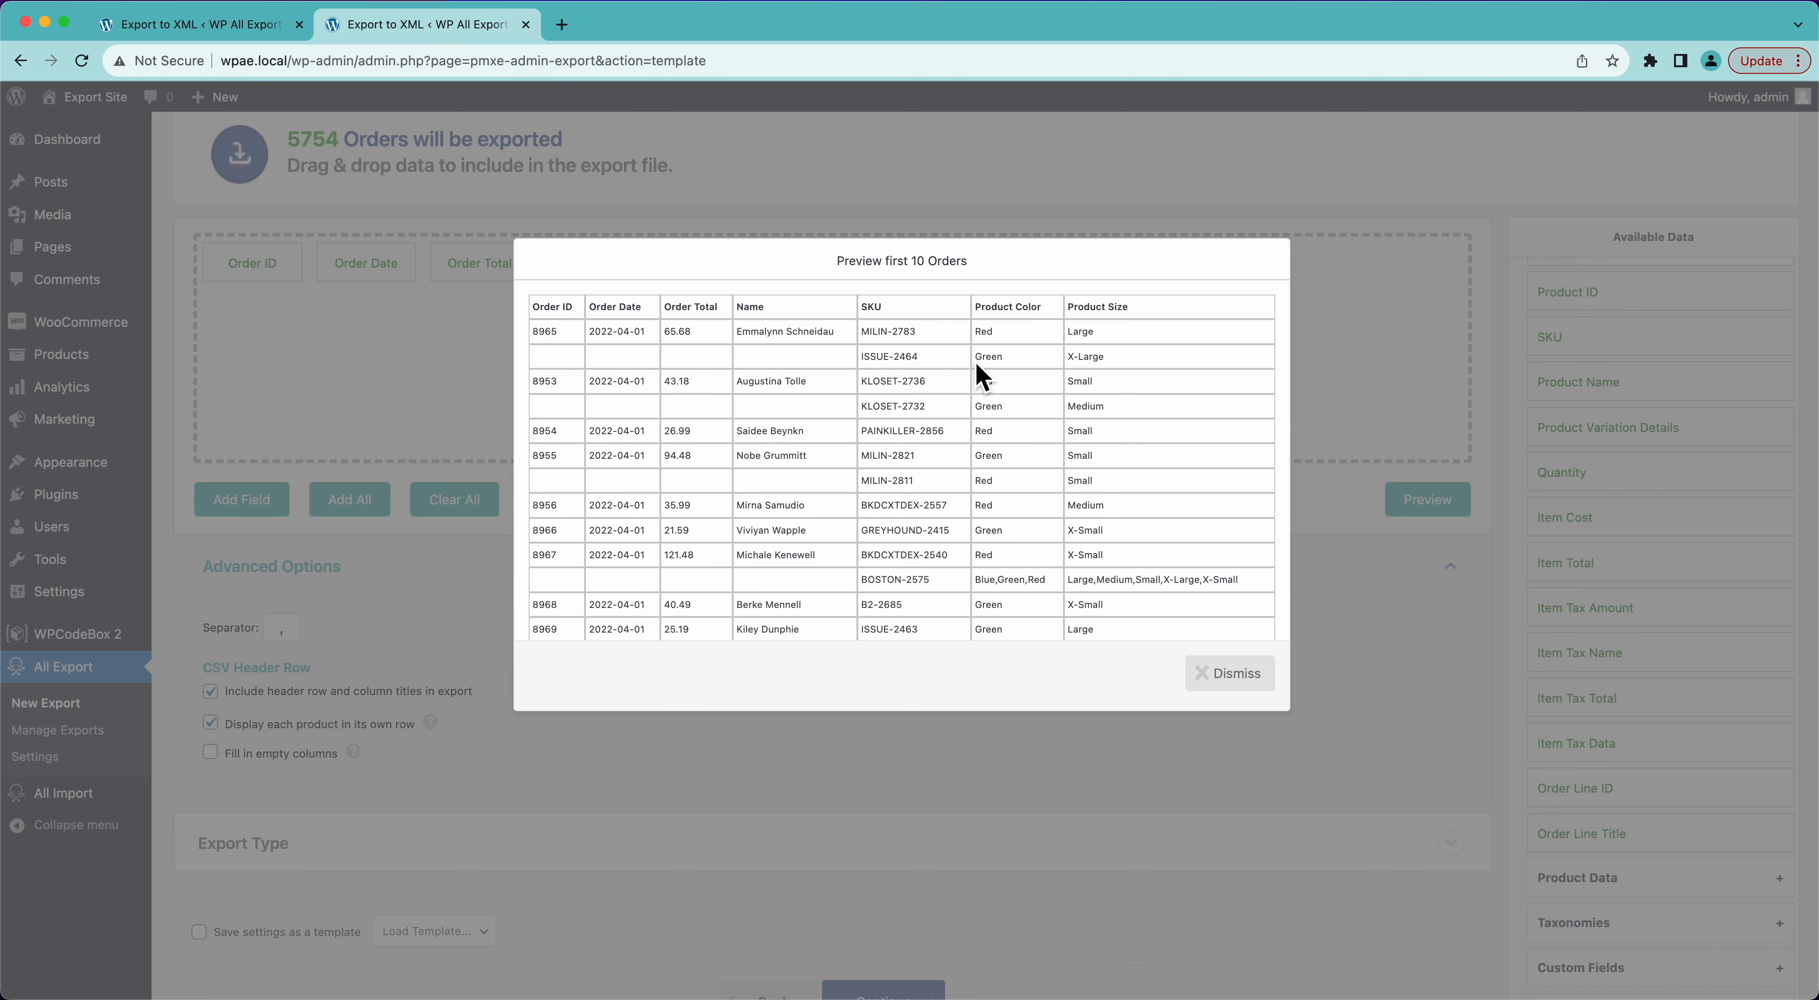
click(1215, 684)
- Turn off displaying each product in its own row and preview the export
click(210, 723)
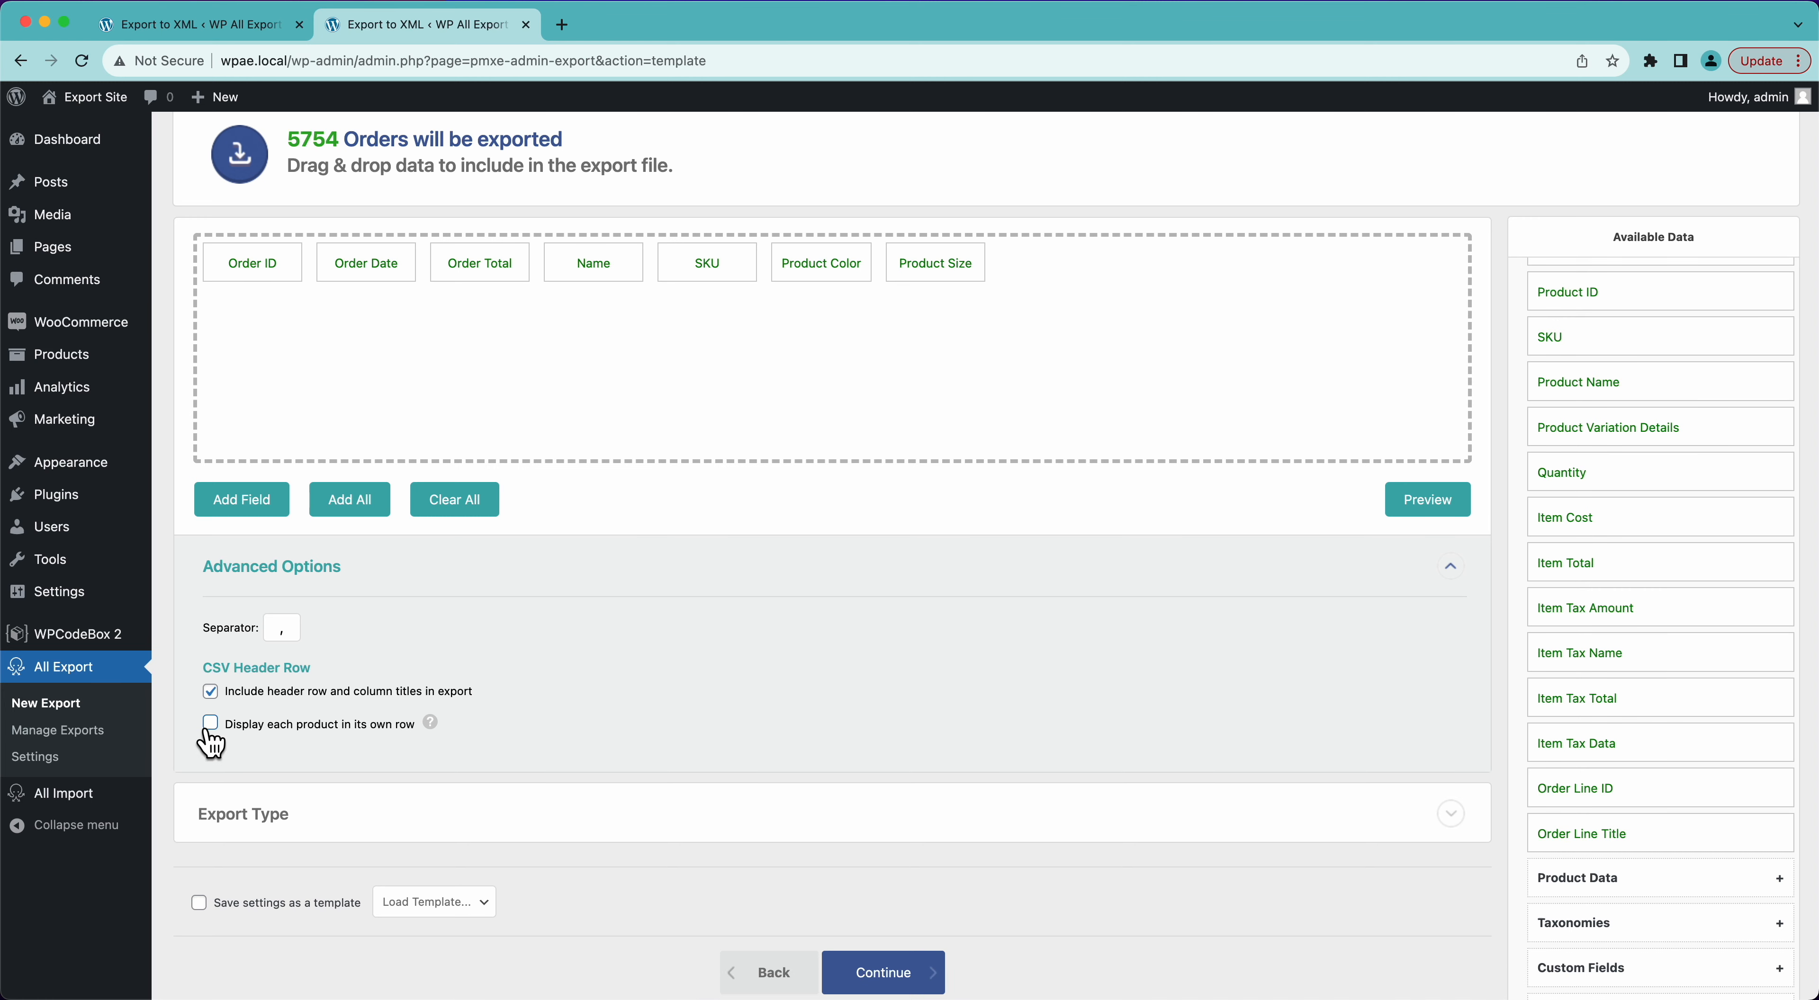
click(1444, 500)
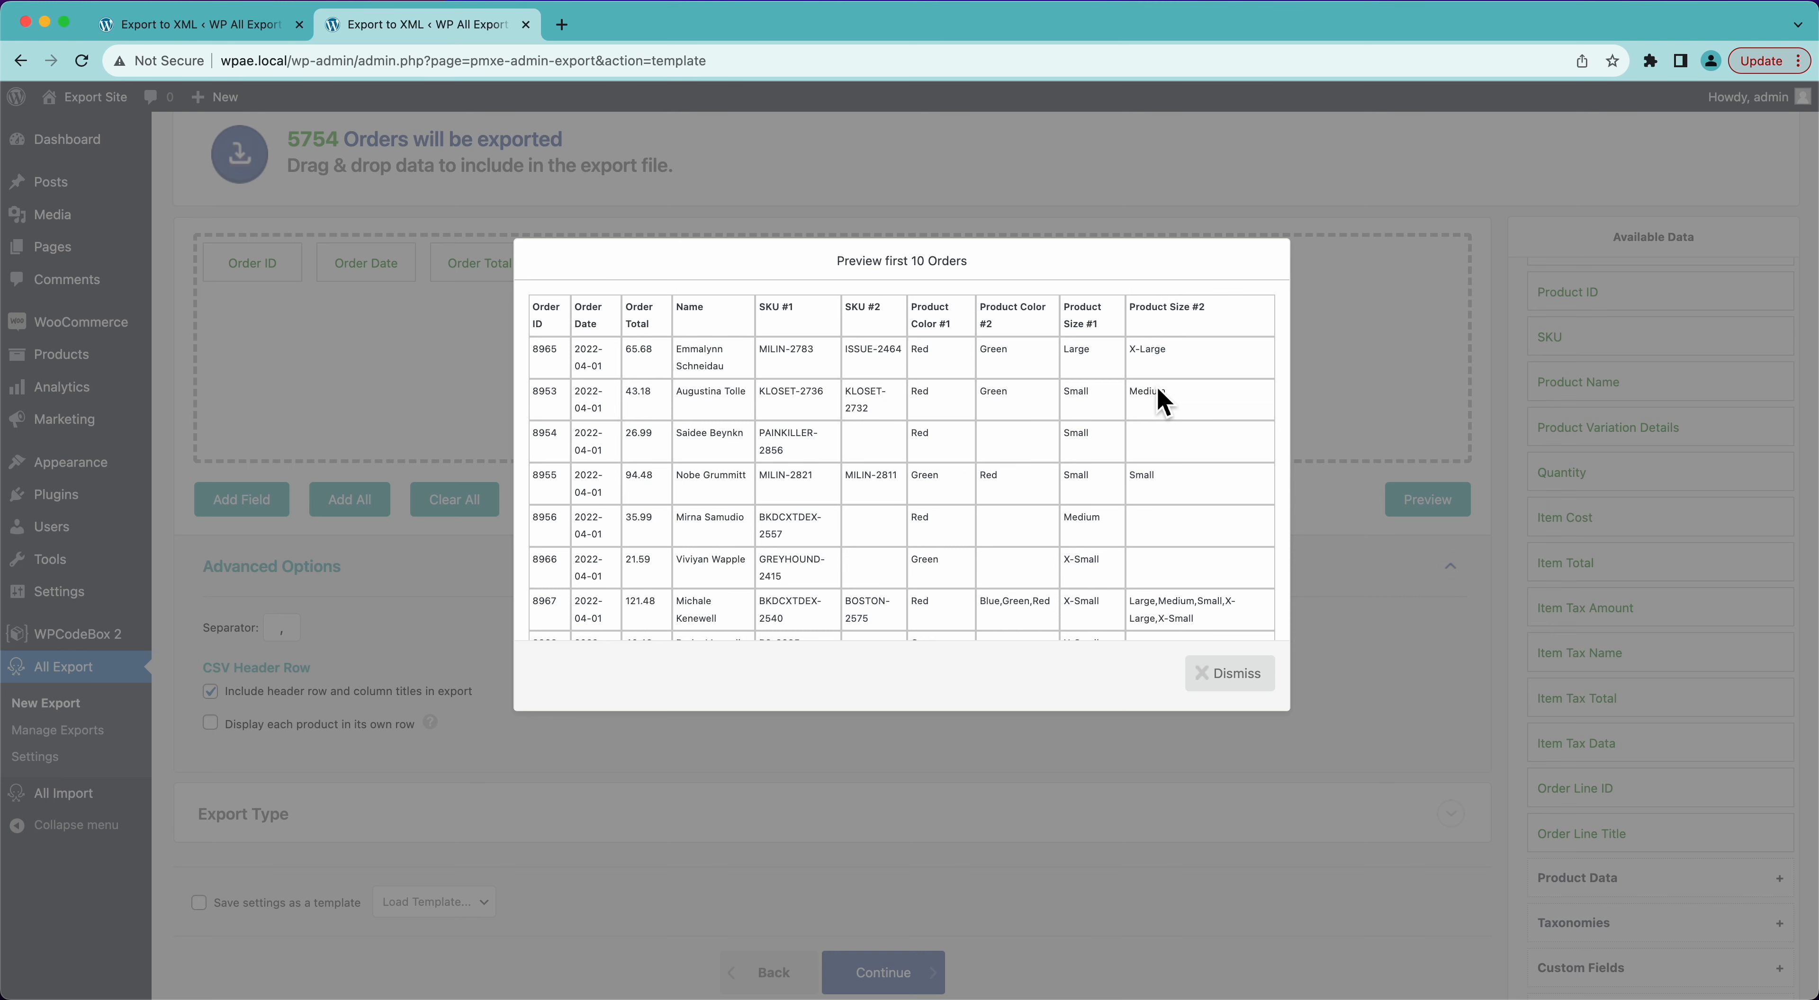
click(1198, 678)
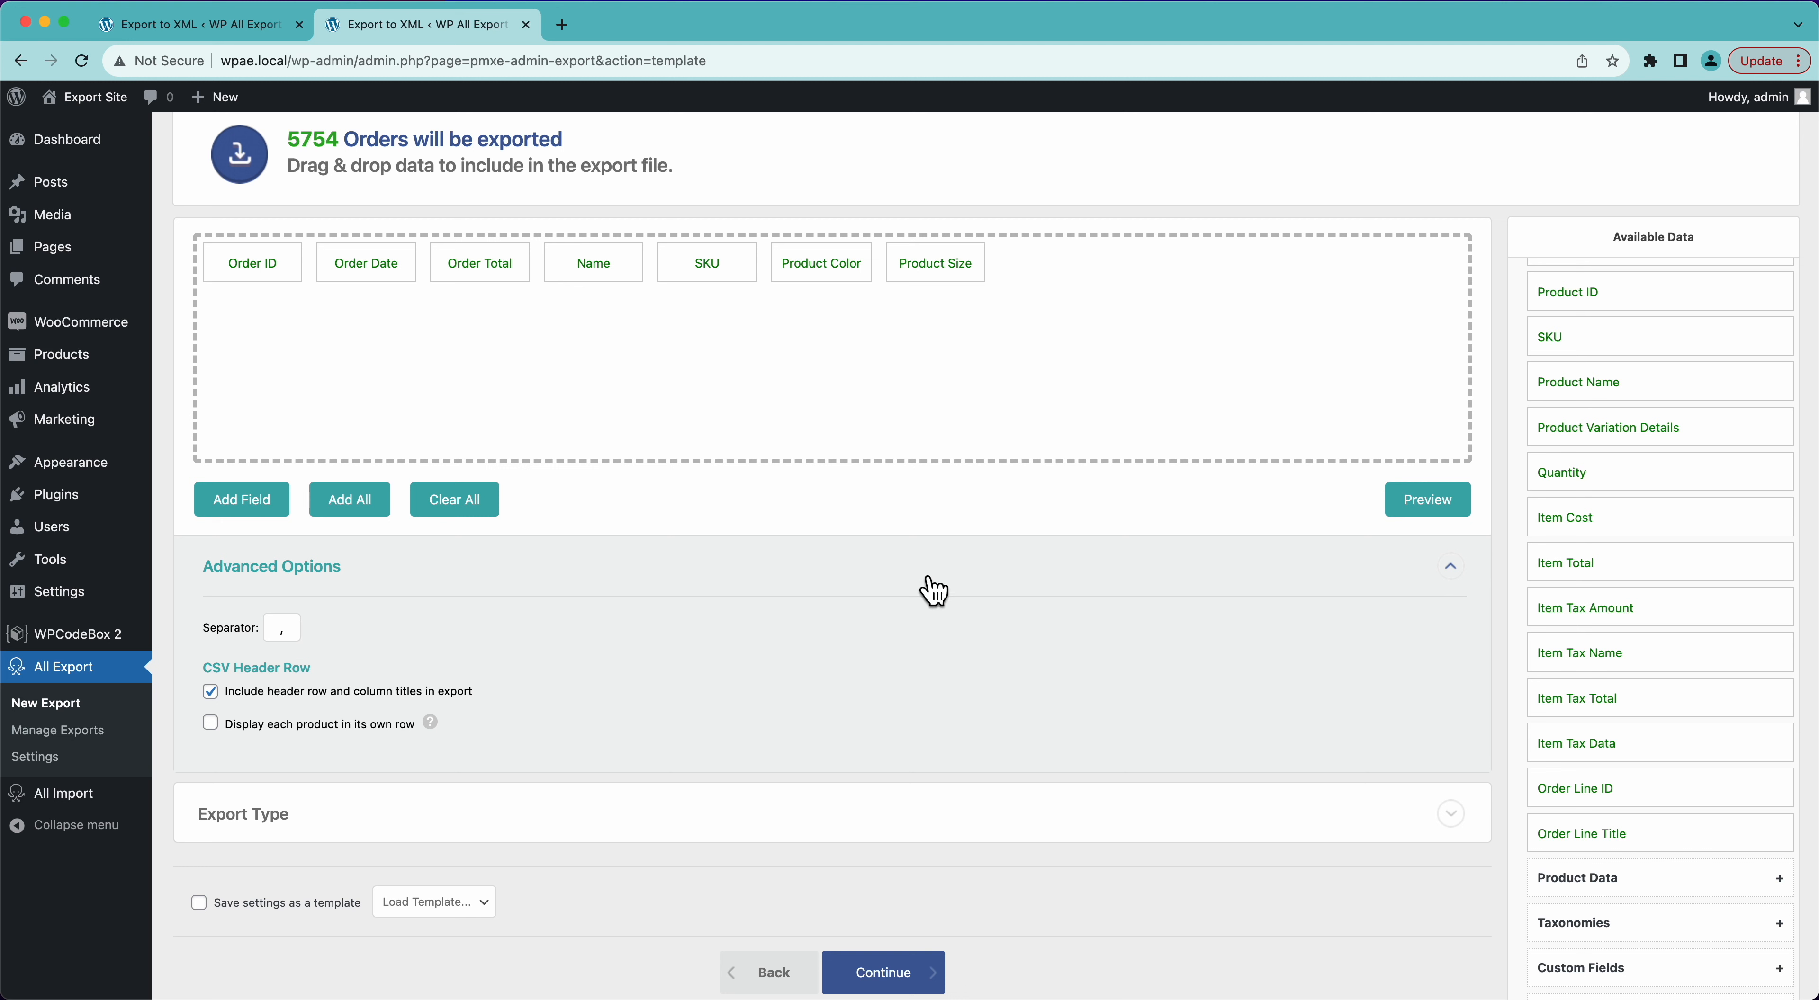
- Examine the CSV separator setting and the file formats offered for the Spreadsheet export type
click(294, 633)
key(BackSpace)
click(341, 836)
scroll(658, 876, down, 3)
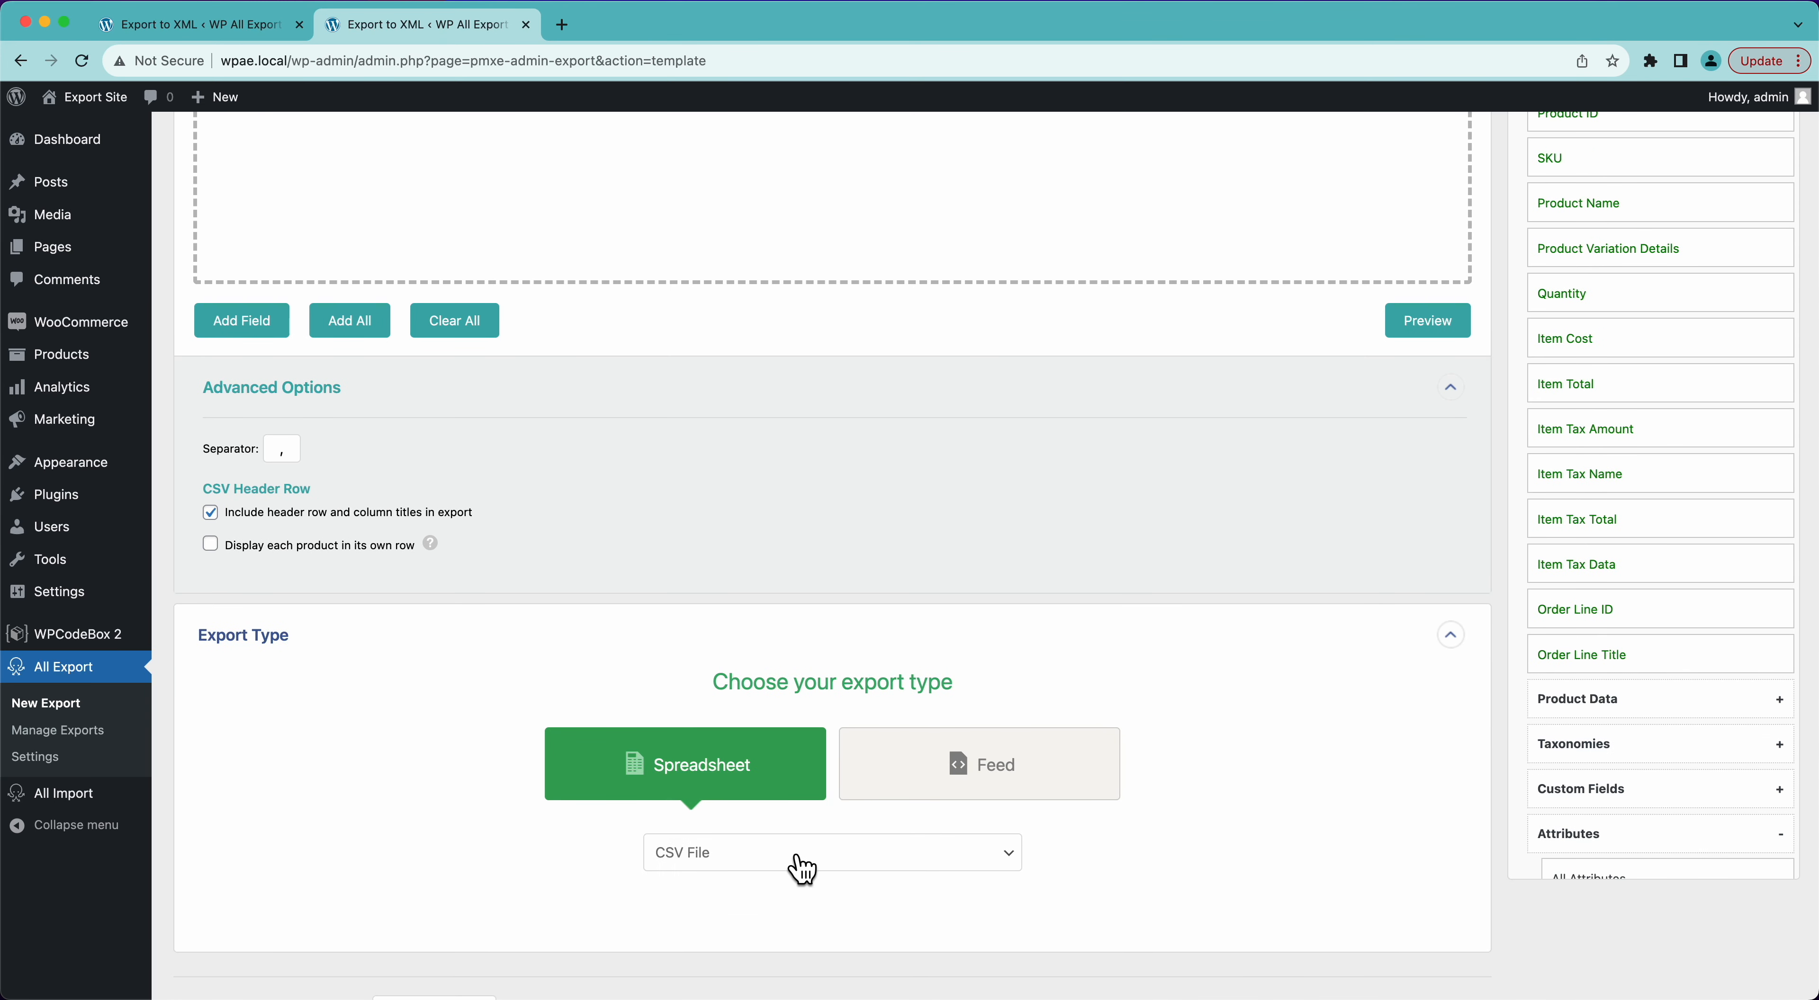
scroll(523, 826, down, 3)
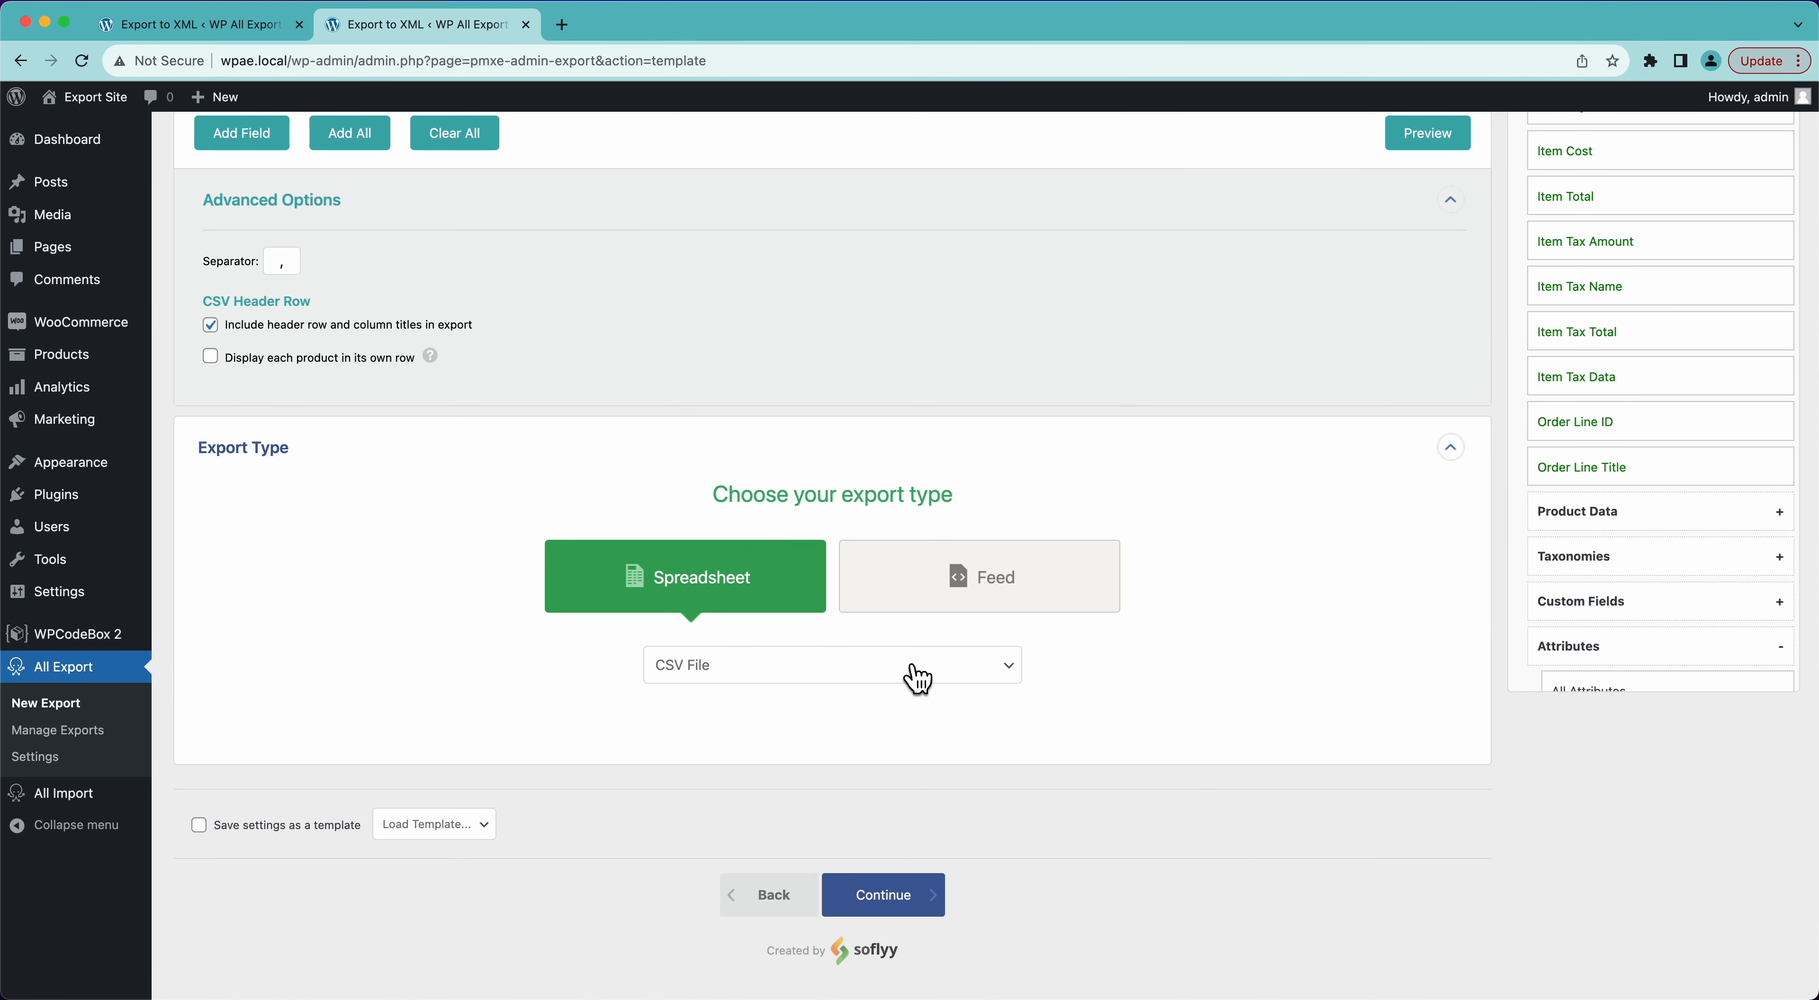
click(902, 680)
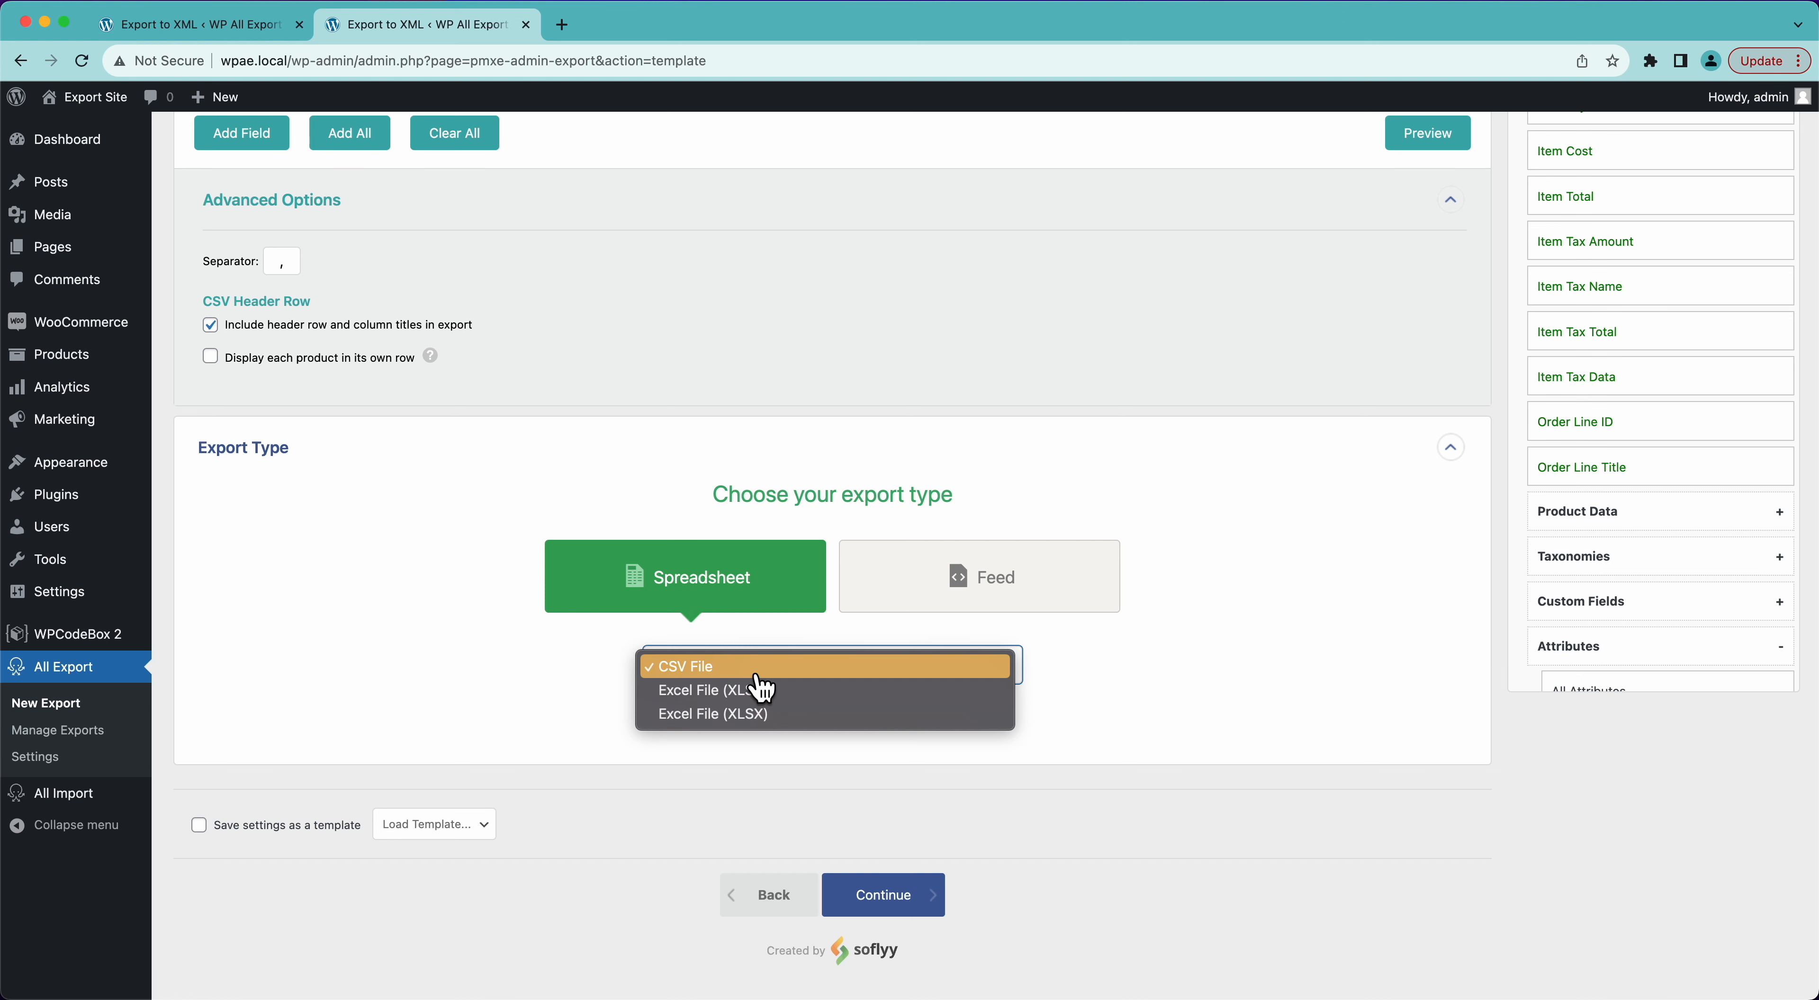
click(508, 687)
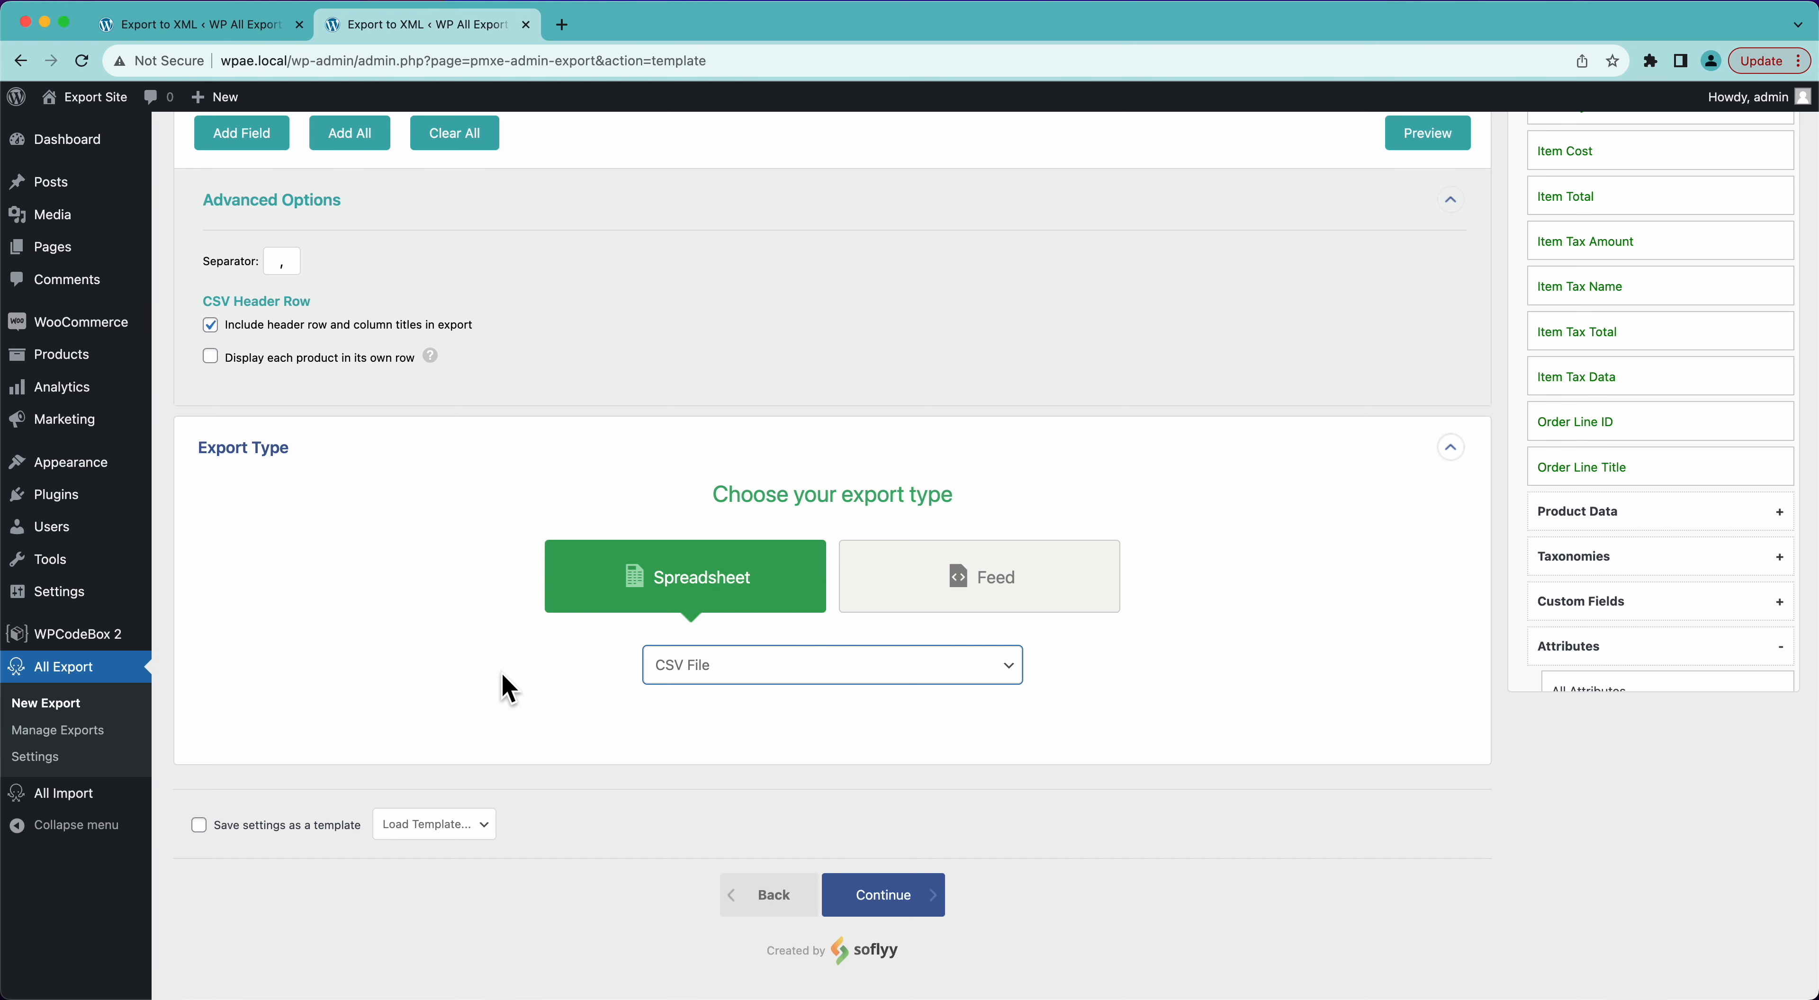
- Try the Feed export type, view its XML feed formats, and return to the Spreadsheet type
click(1017, 607)
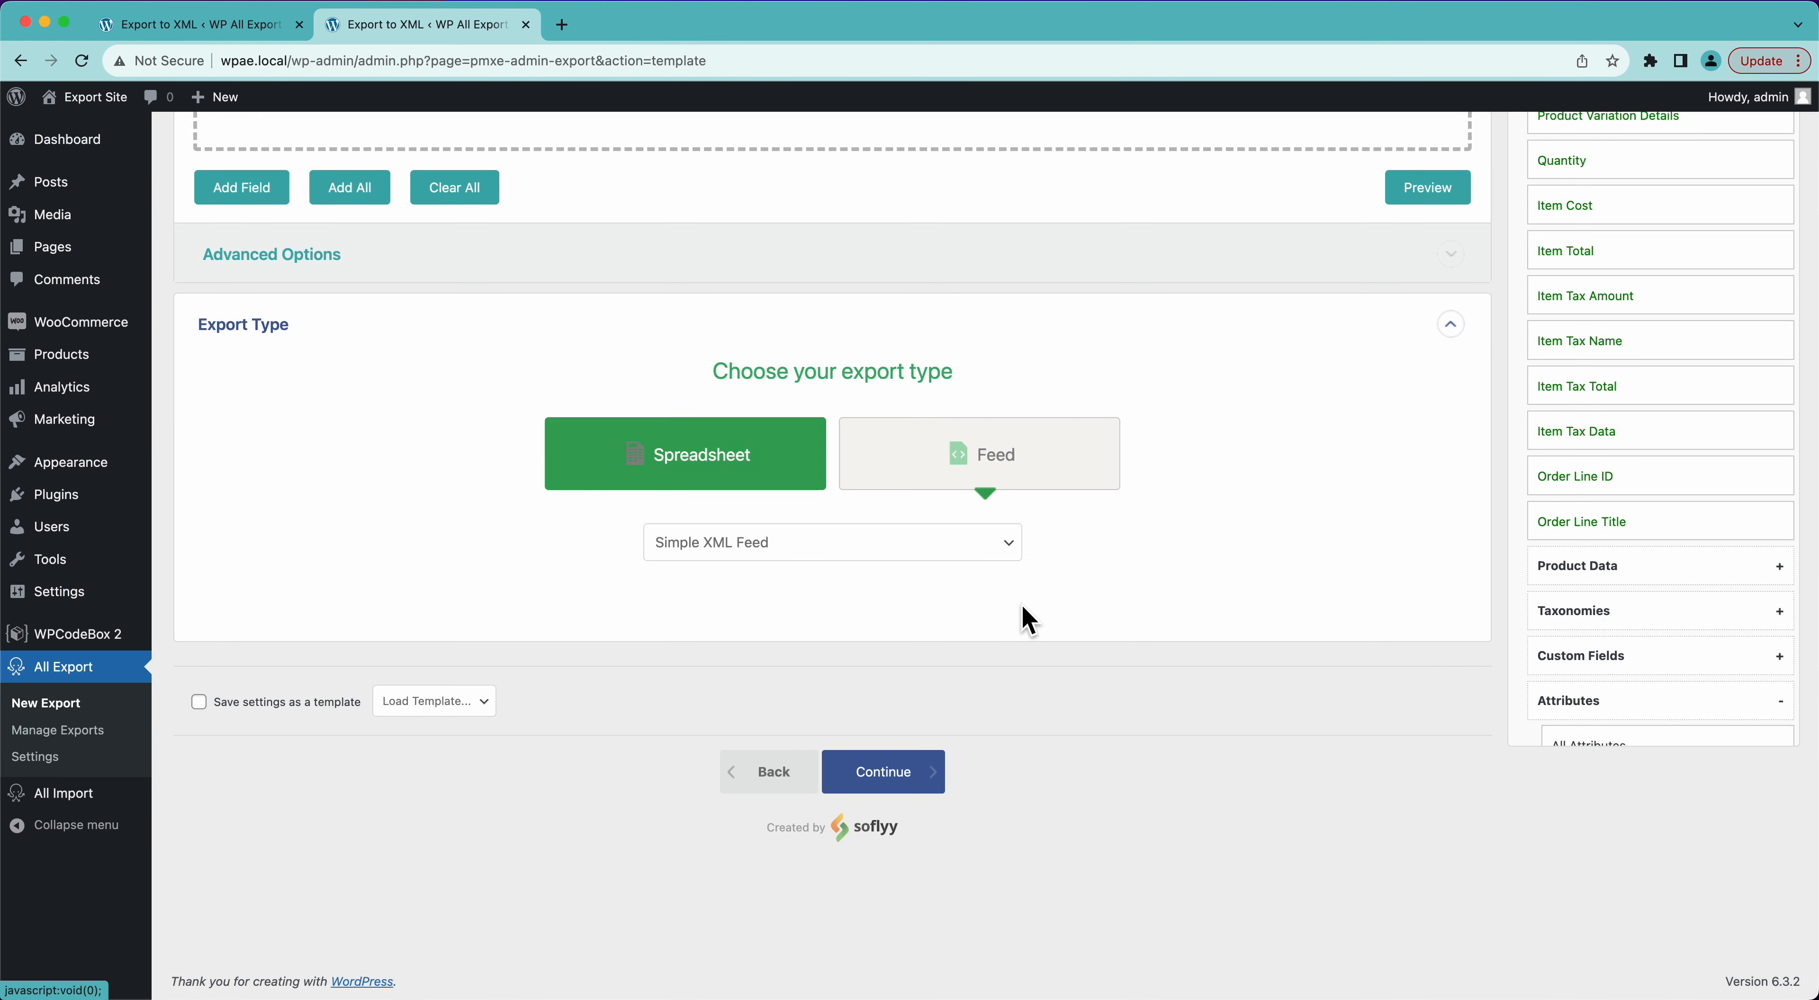
click(759, 548)
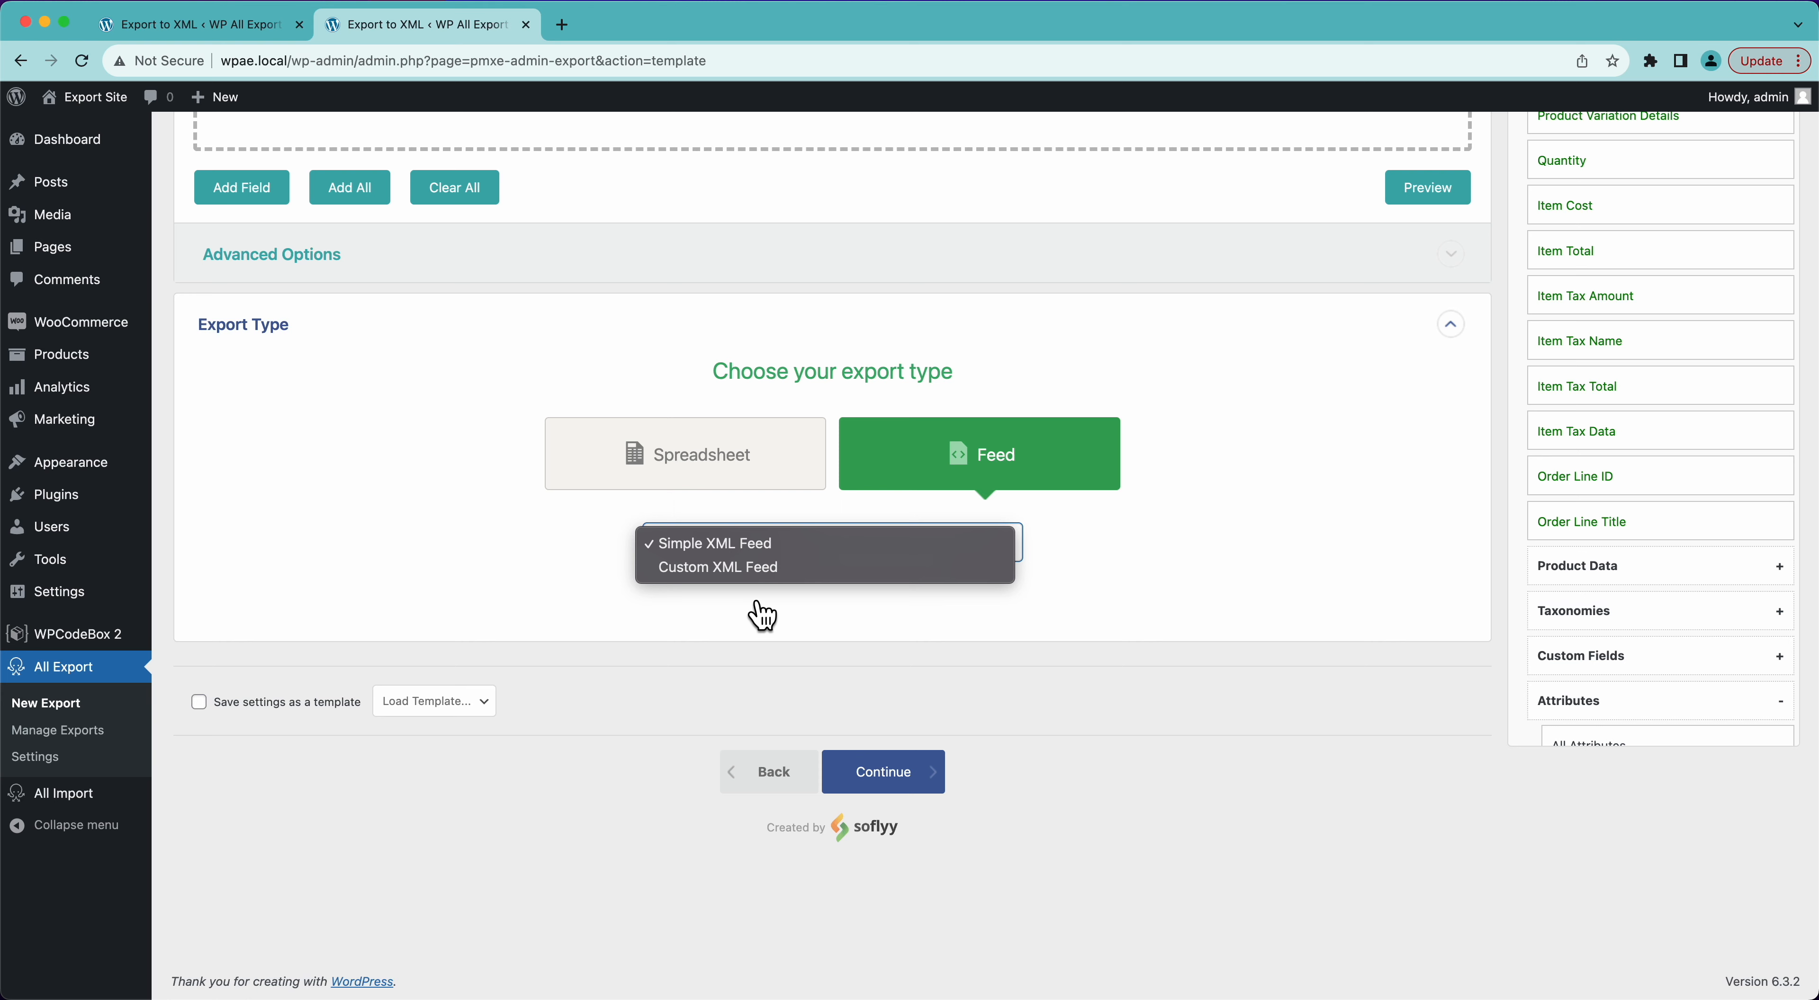
click(571, 565)
click(688, 461)
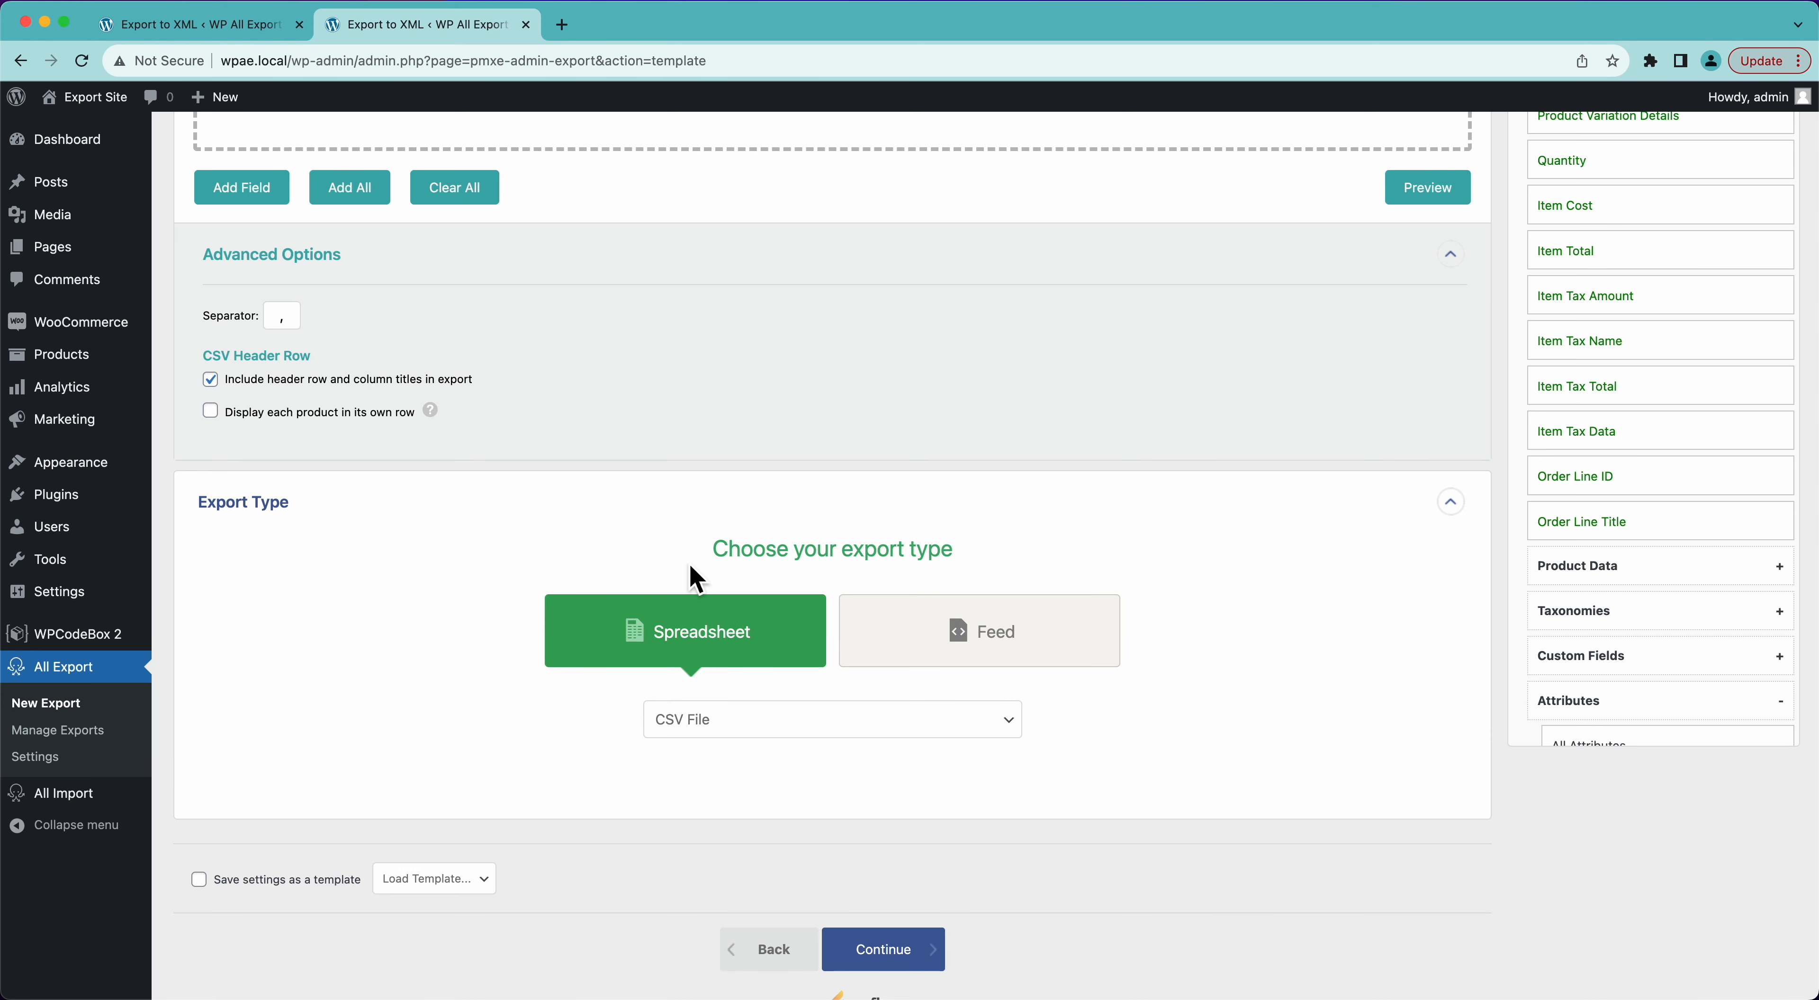
- Collapse the export type options and continue to the export settings
click(516, 499)
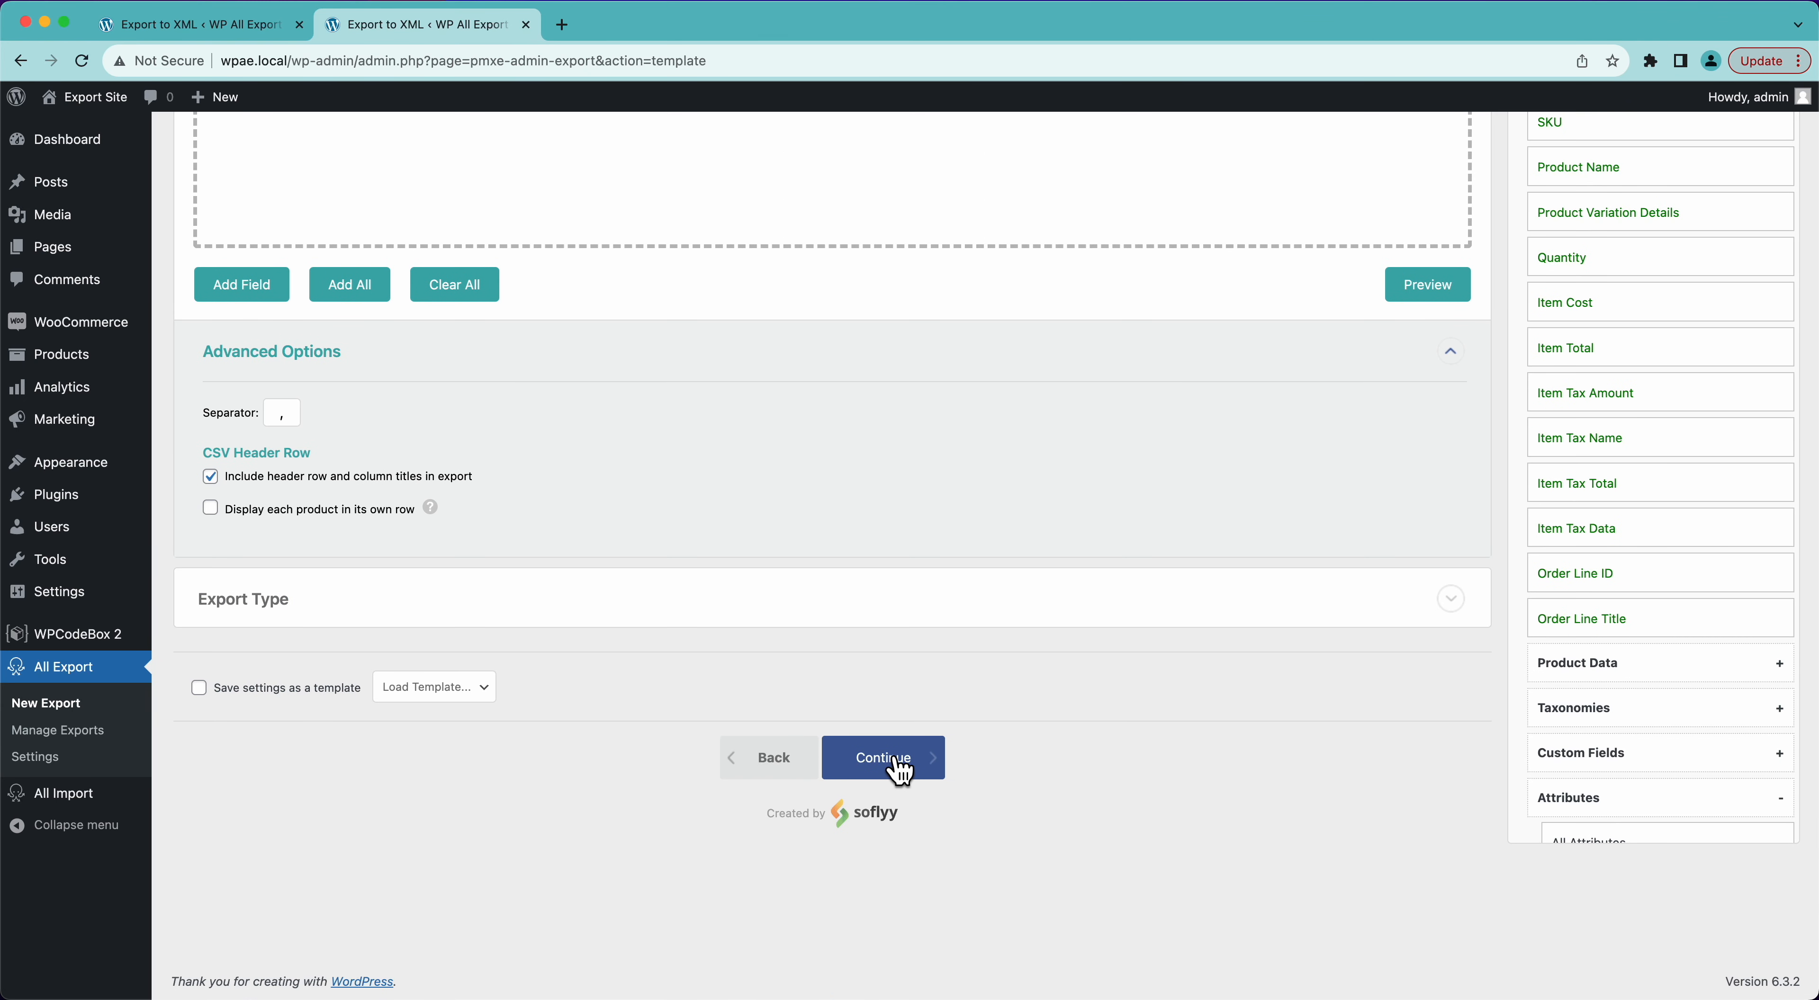
click(898, 770)
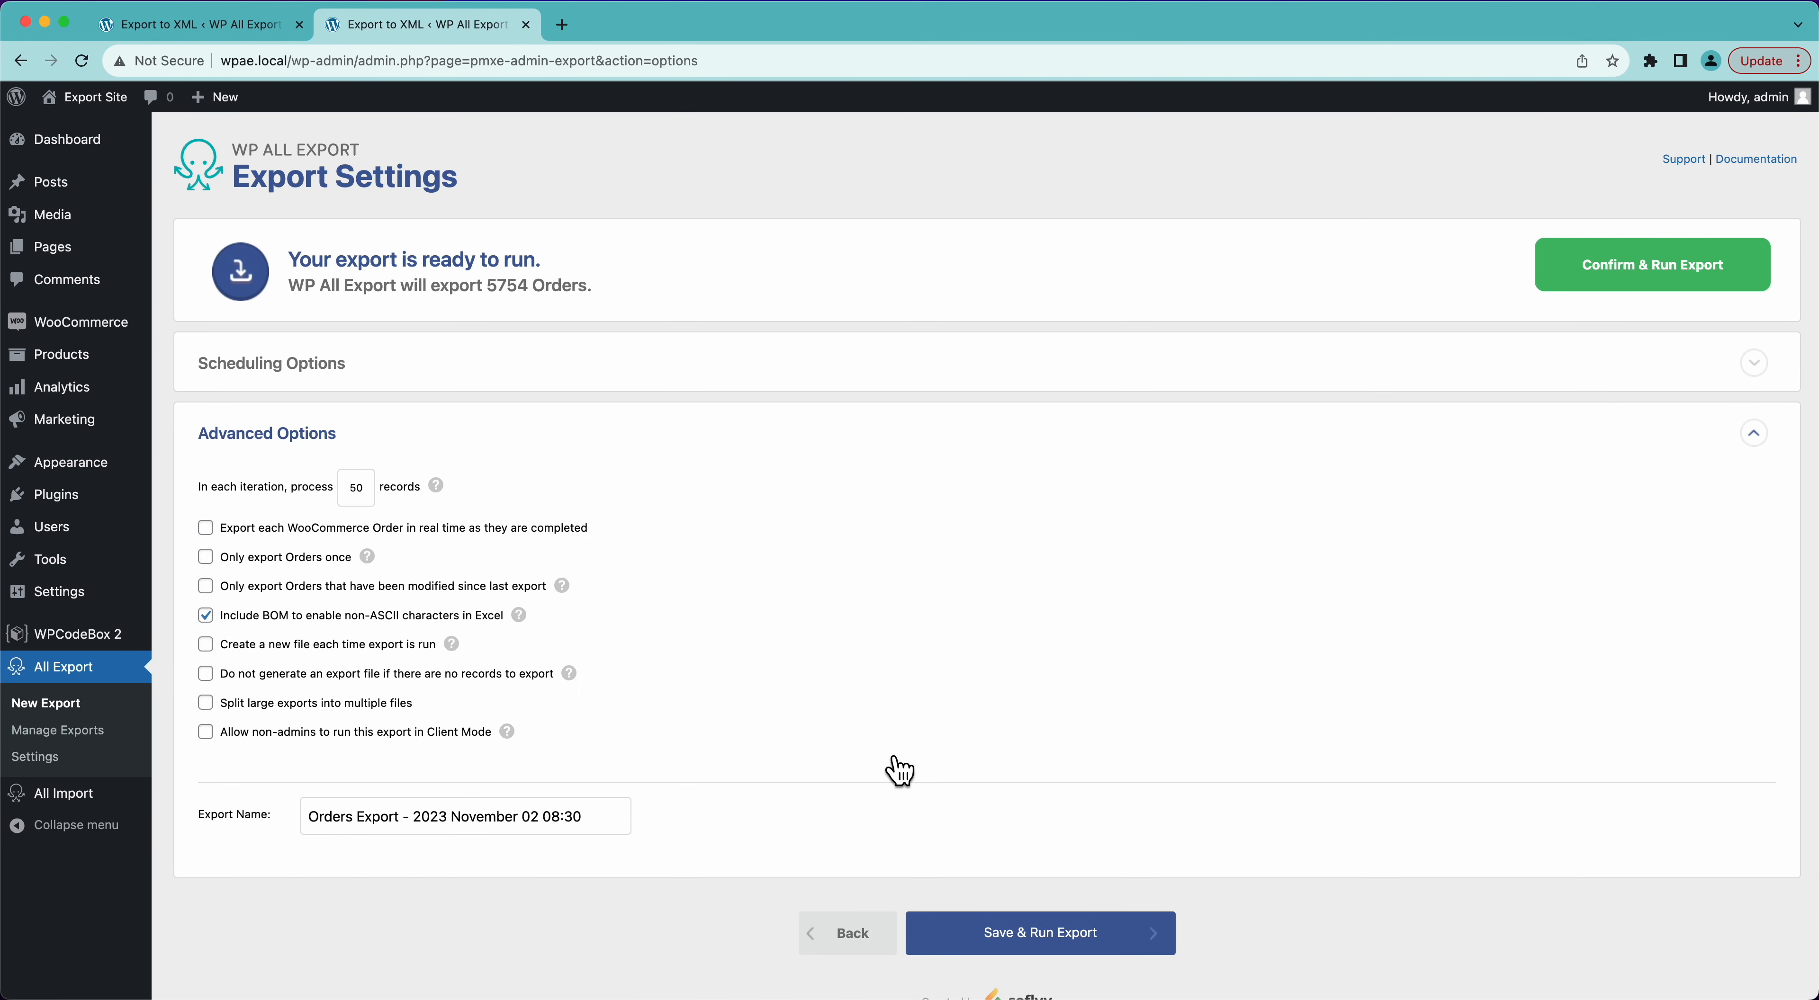
- Try automatic scheduling for Monday at 12:00am, switching the recurrence from weekly to every month
click(413, 364)
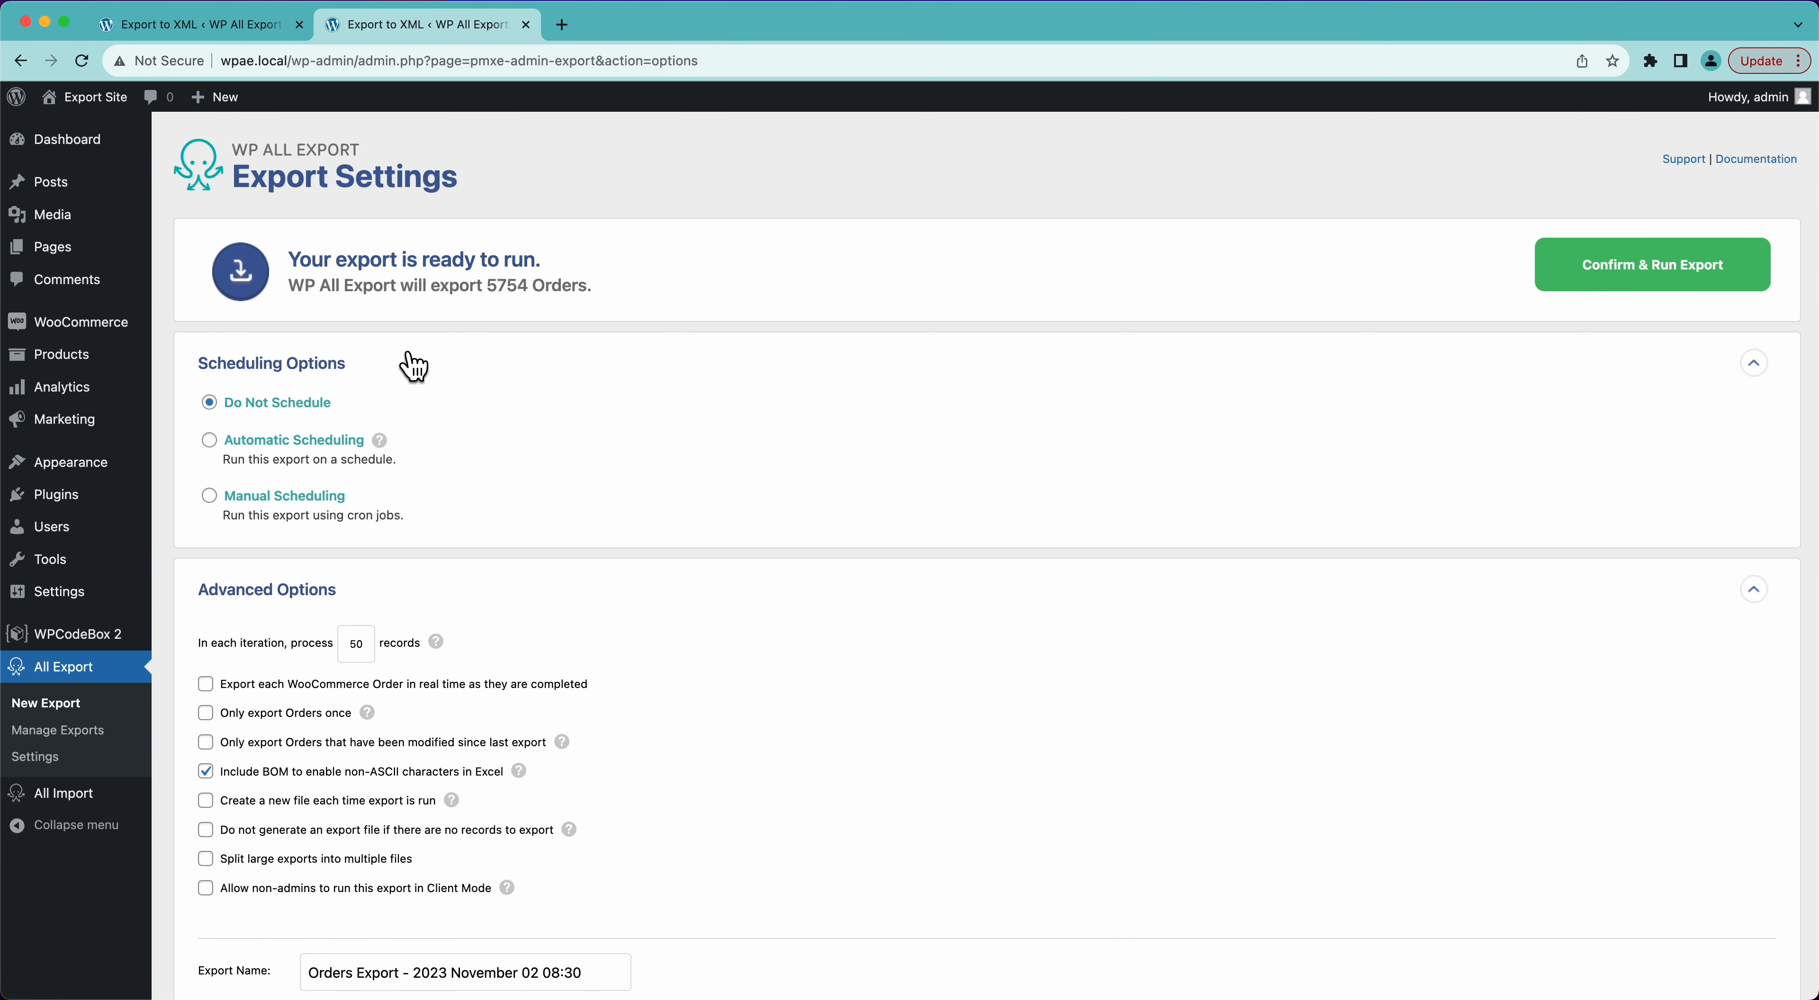
click(217, 437)
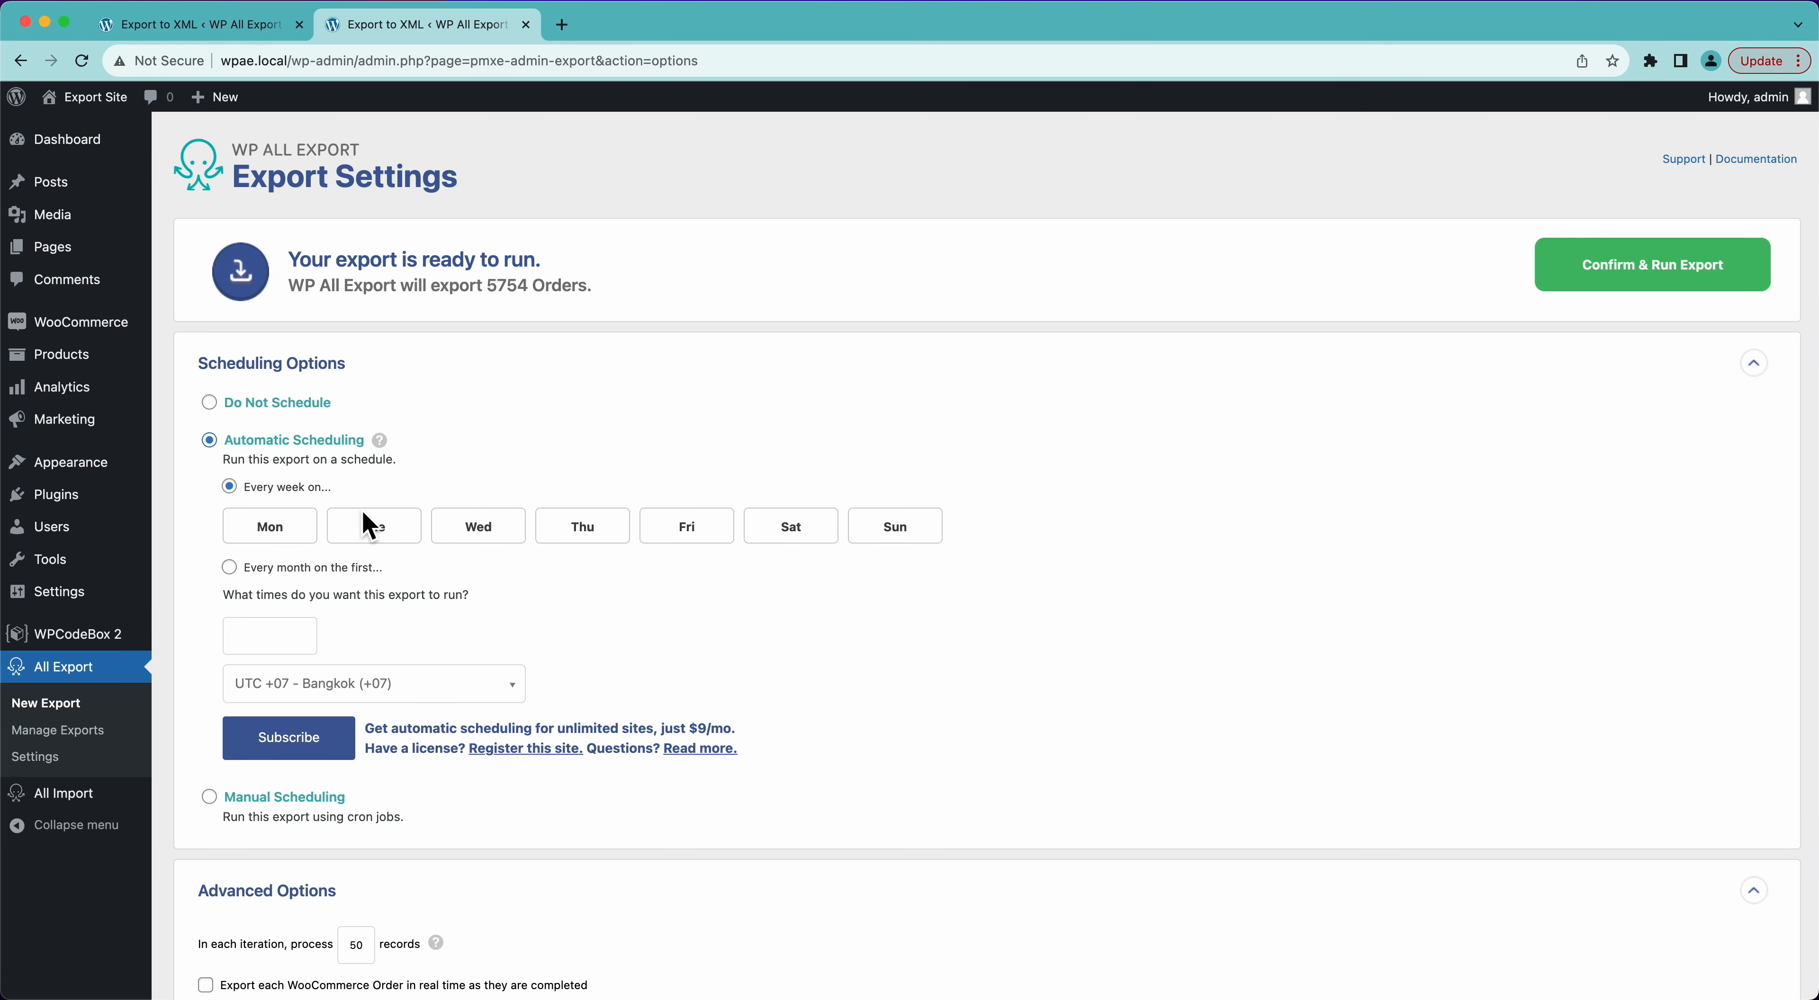
click(288, 540)
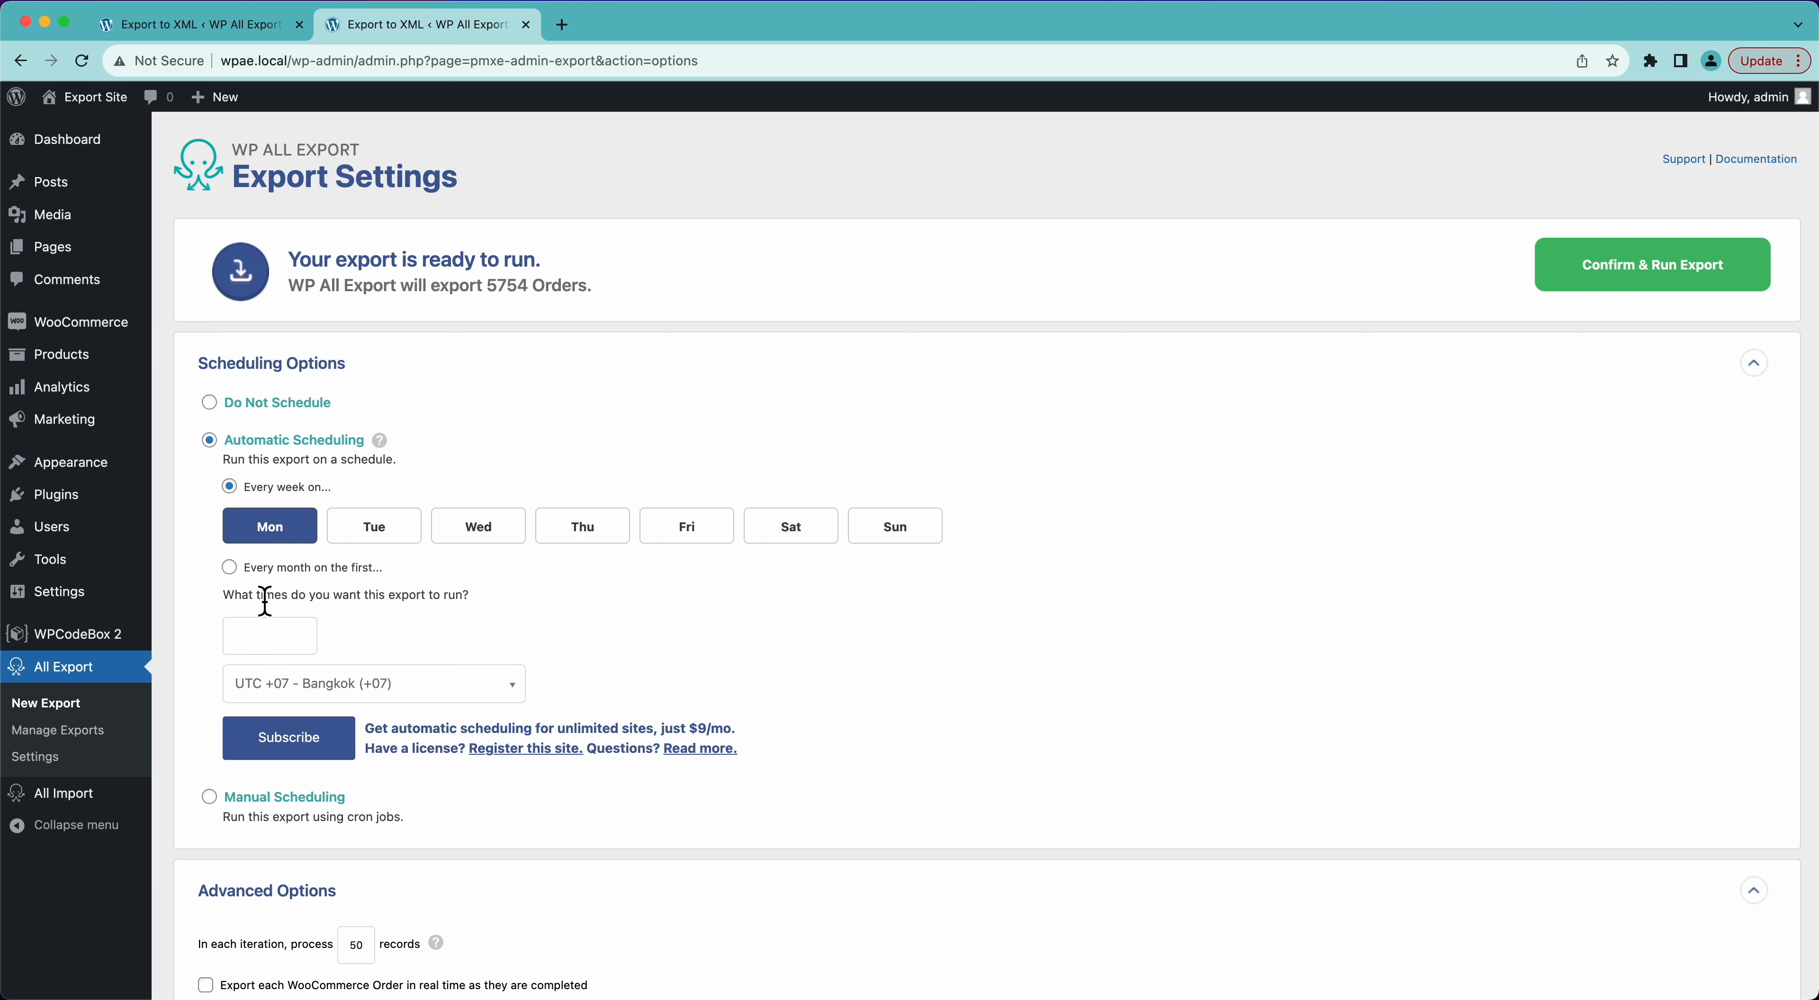
click(259, 635)
click(256, 671)
click(303, 569)
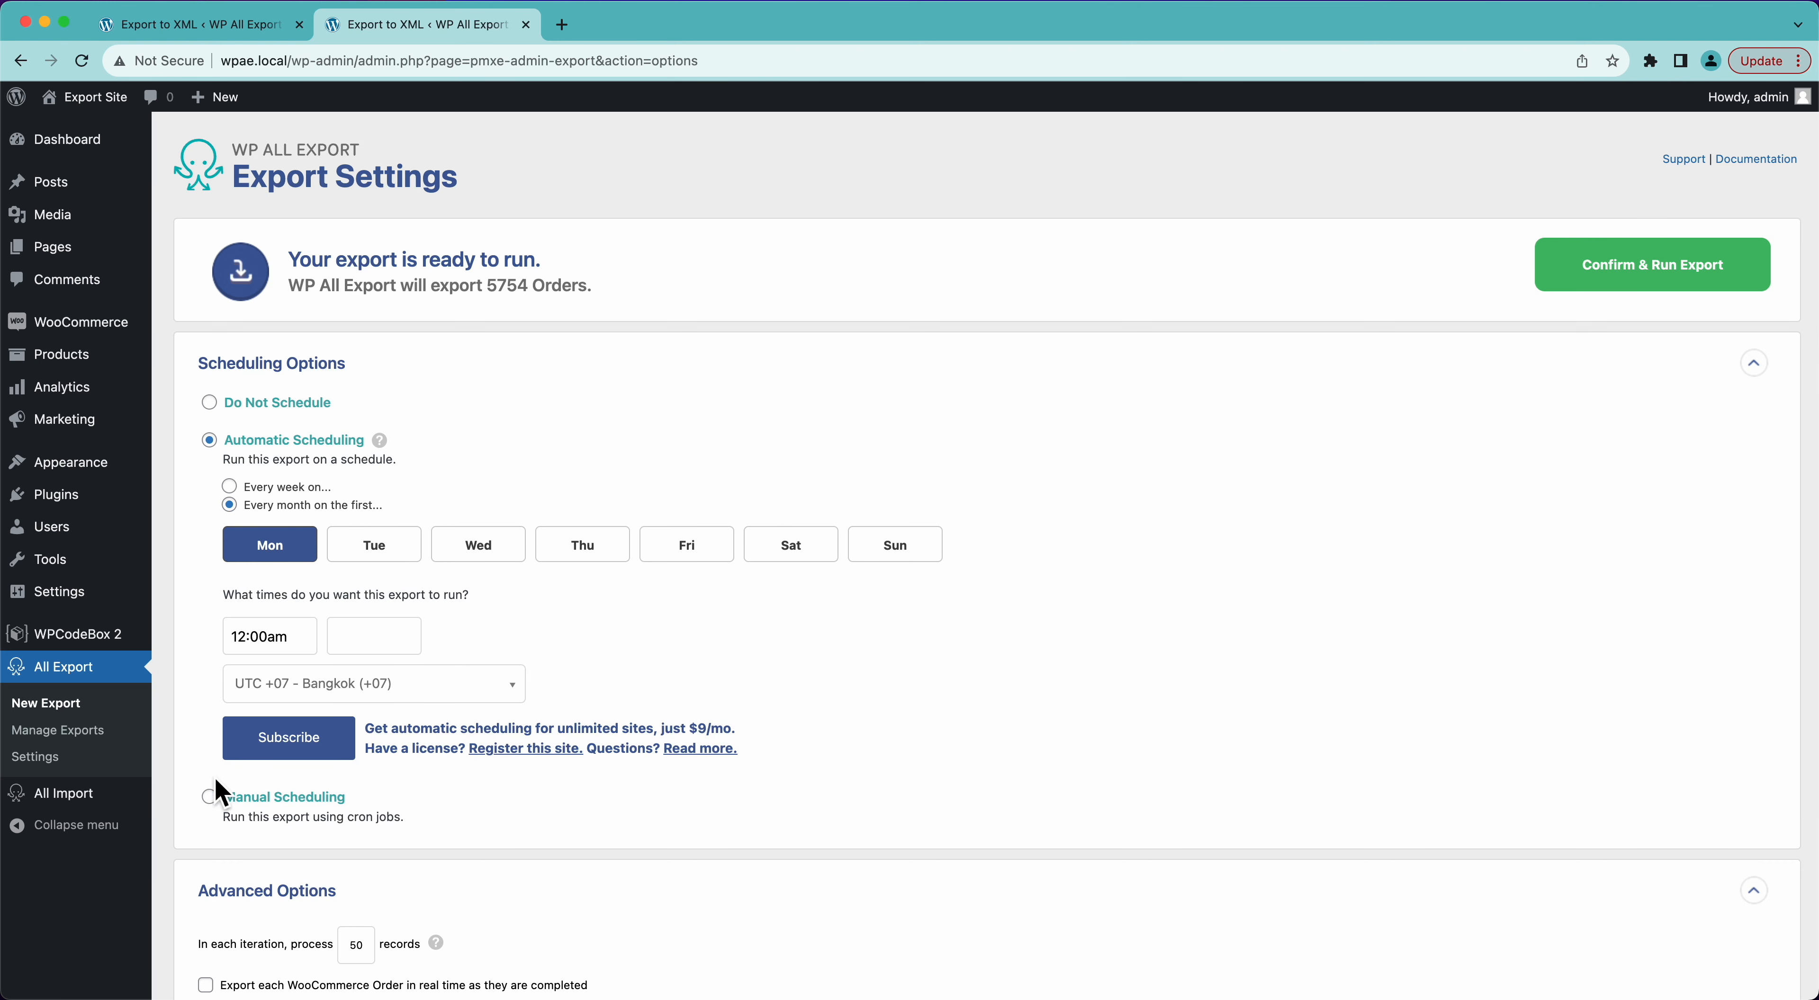
- View the cron job URLs for manual scheduling, and set the export back to Do Not Schedule
click(209, 798)
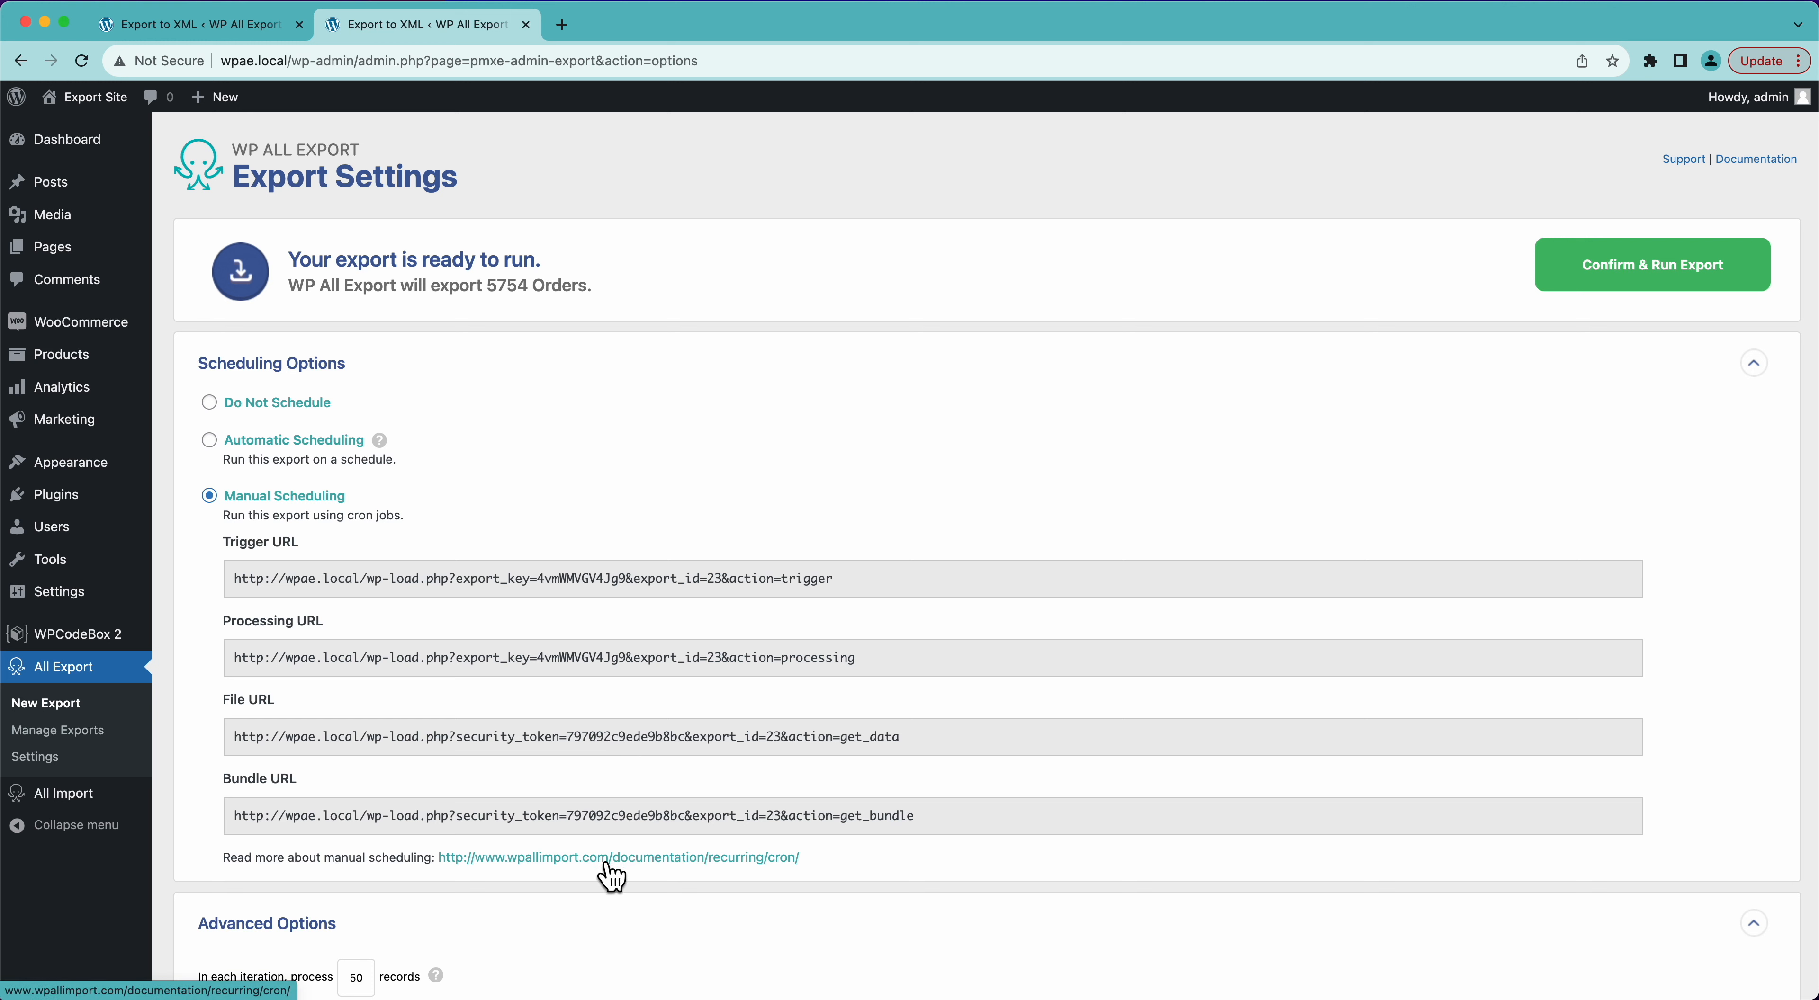
click(209, 403)
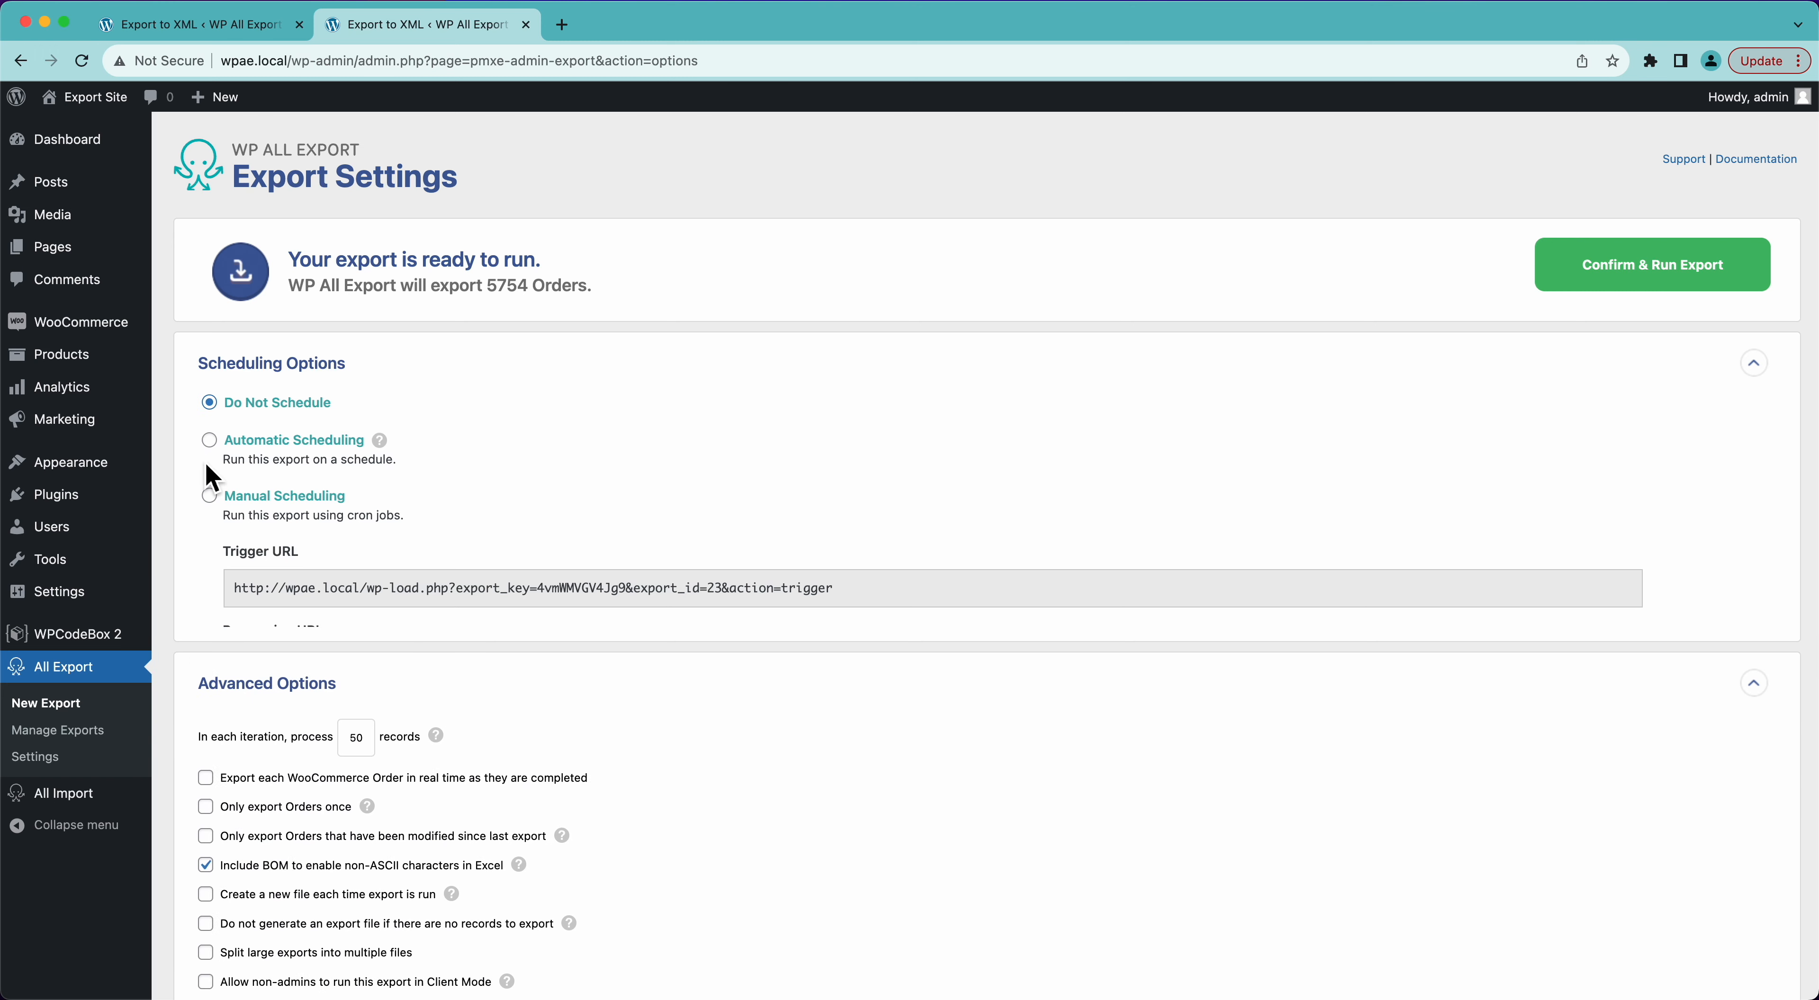
click(288, 369)
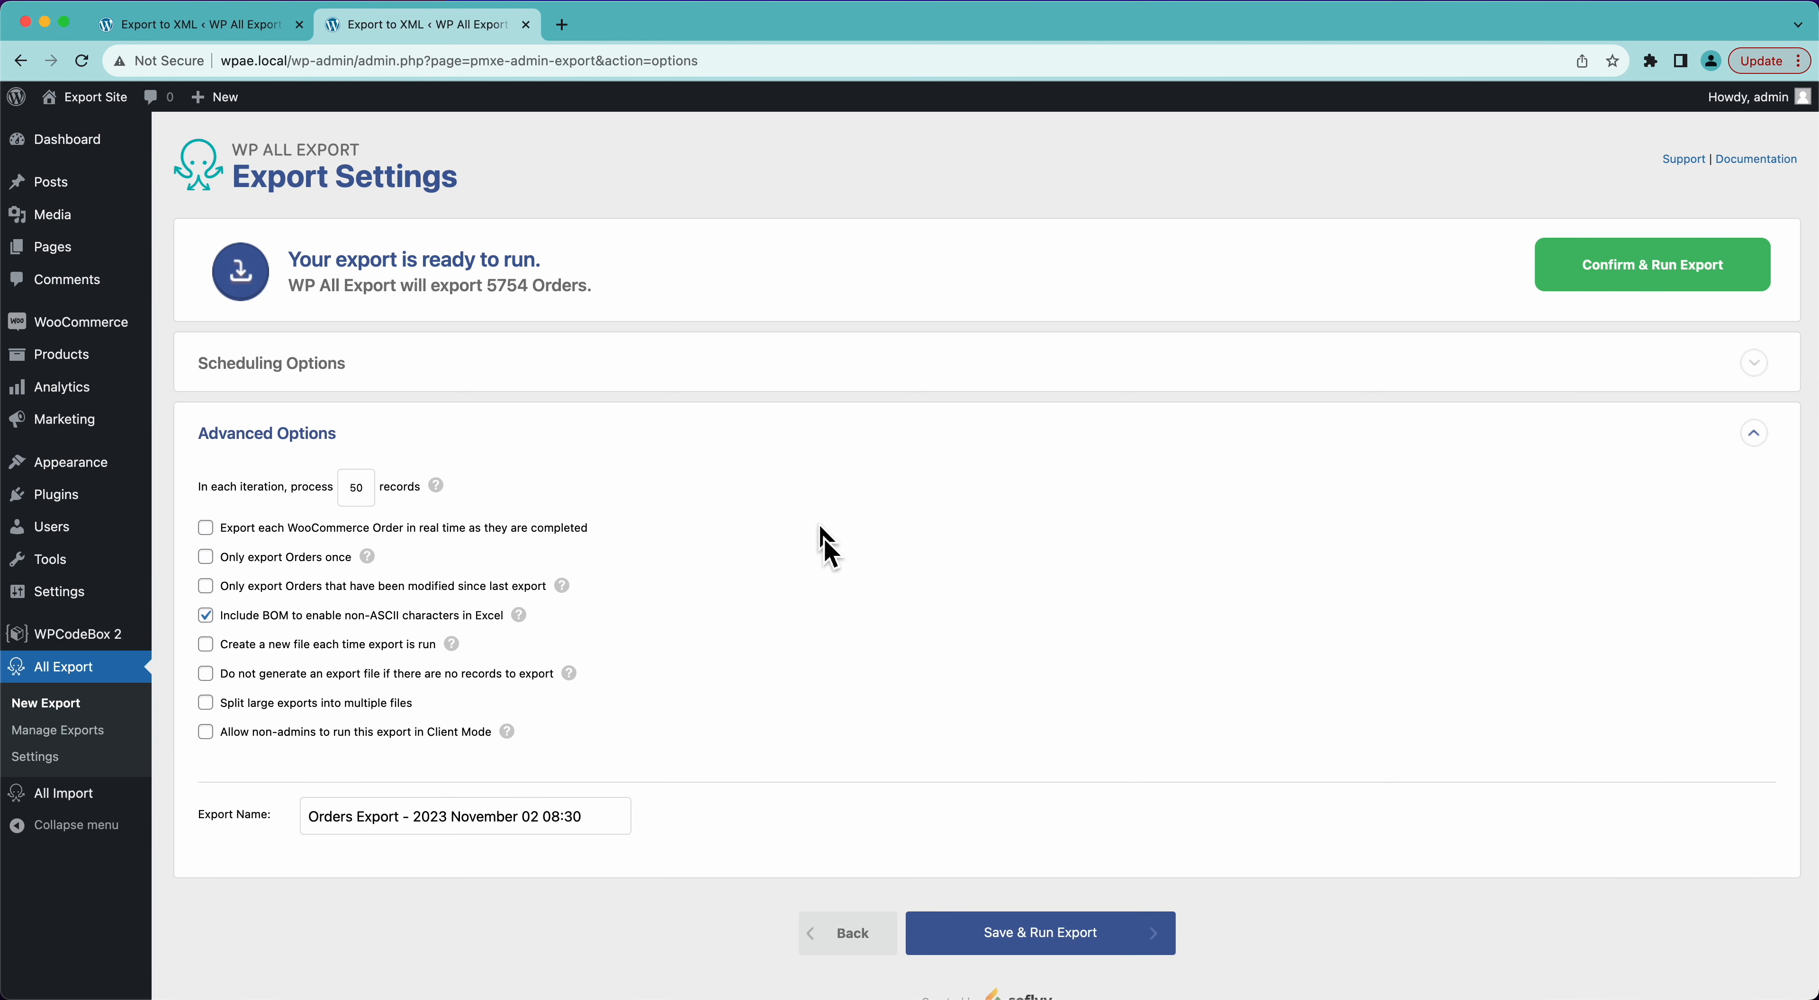
- Enable exporting each WooCommerce Order in real time as they are completed
scroll(706, 682, down, 1)
scroll(707, 682, down, 1)
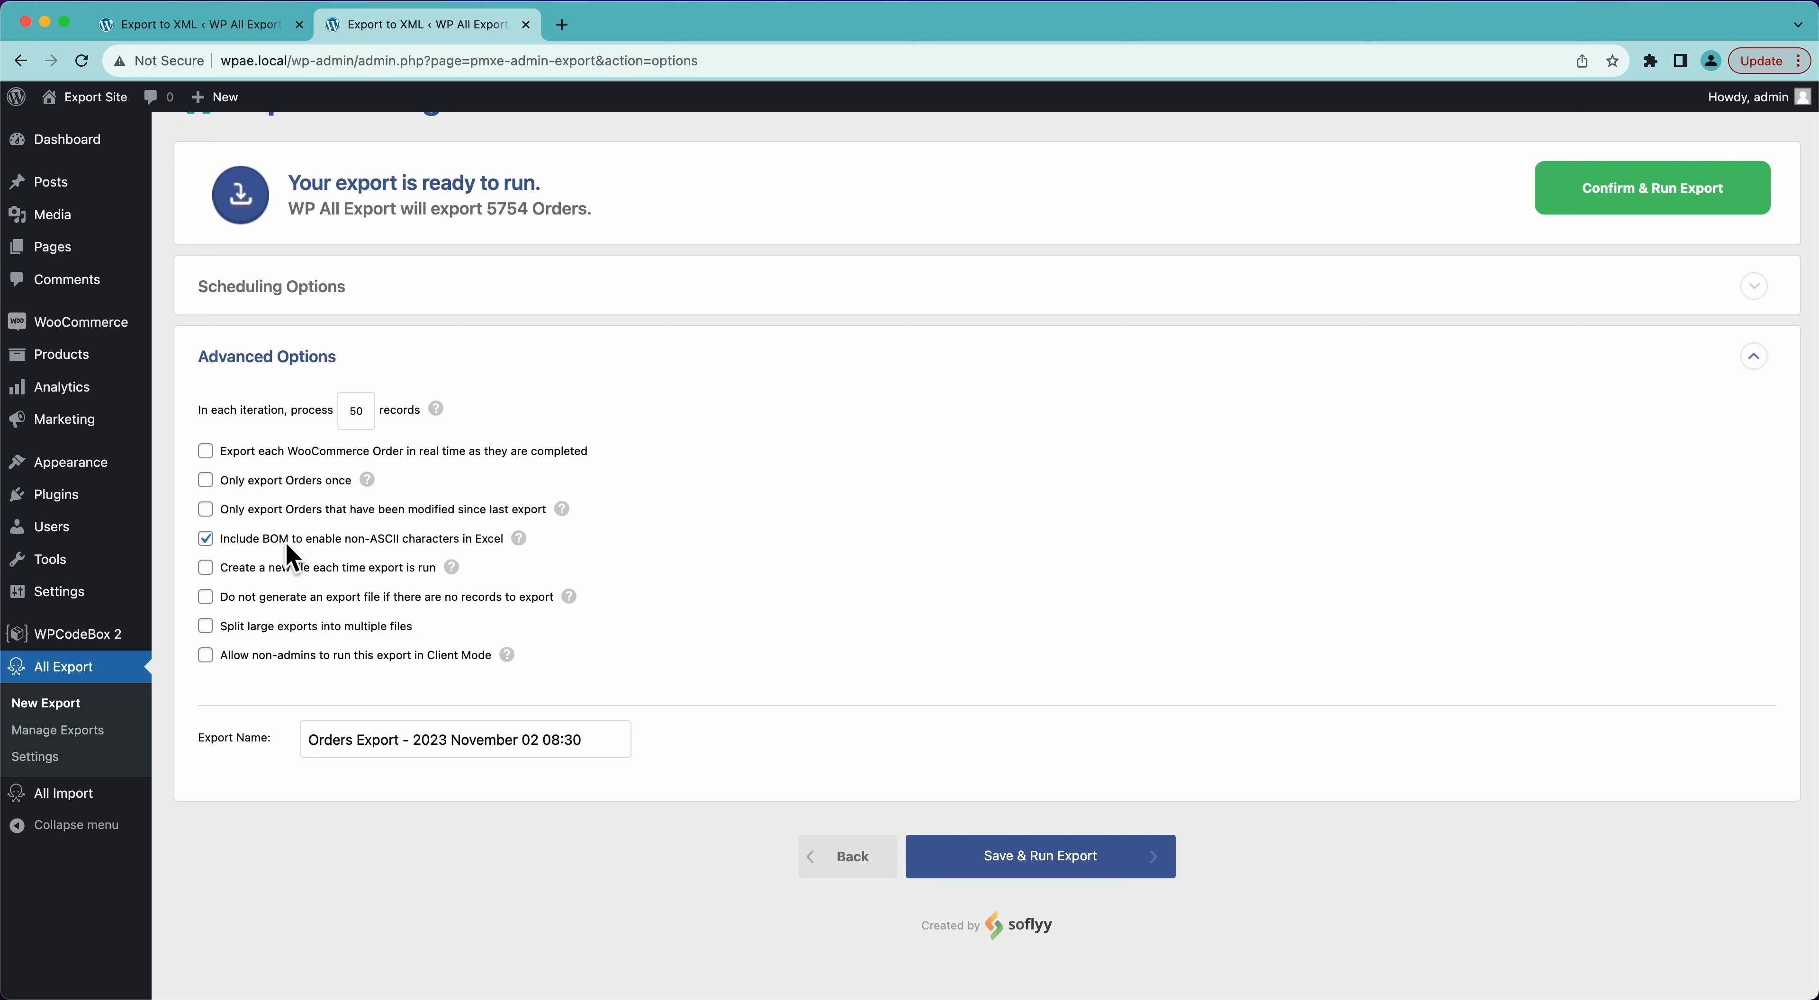
click(529, 455)
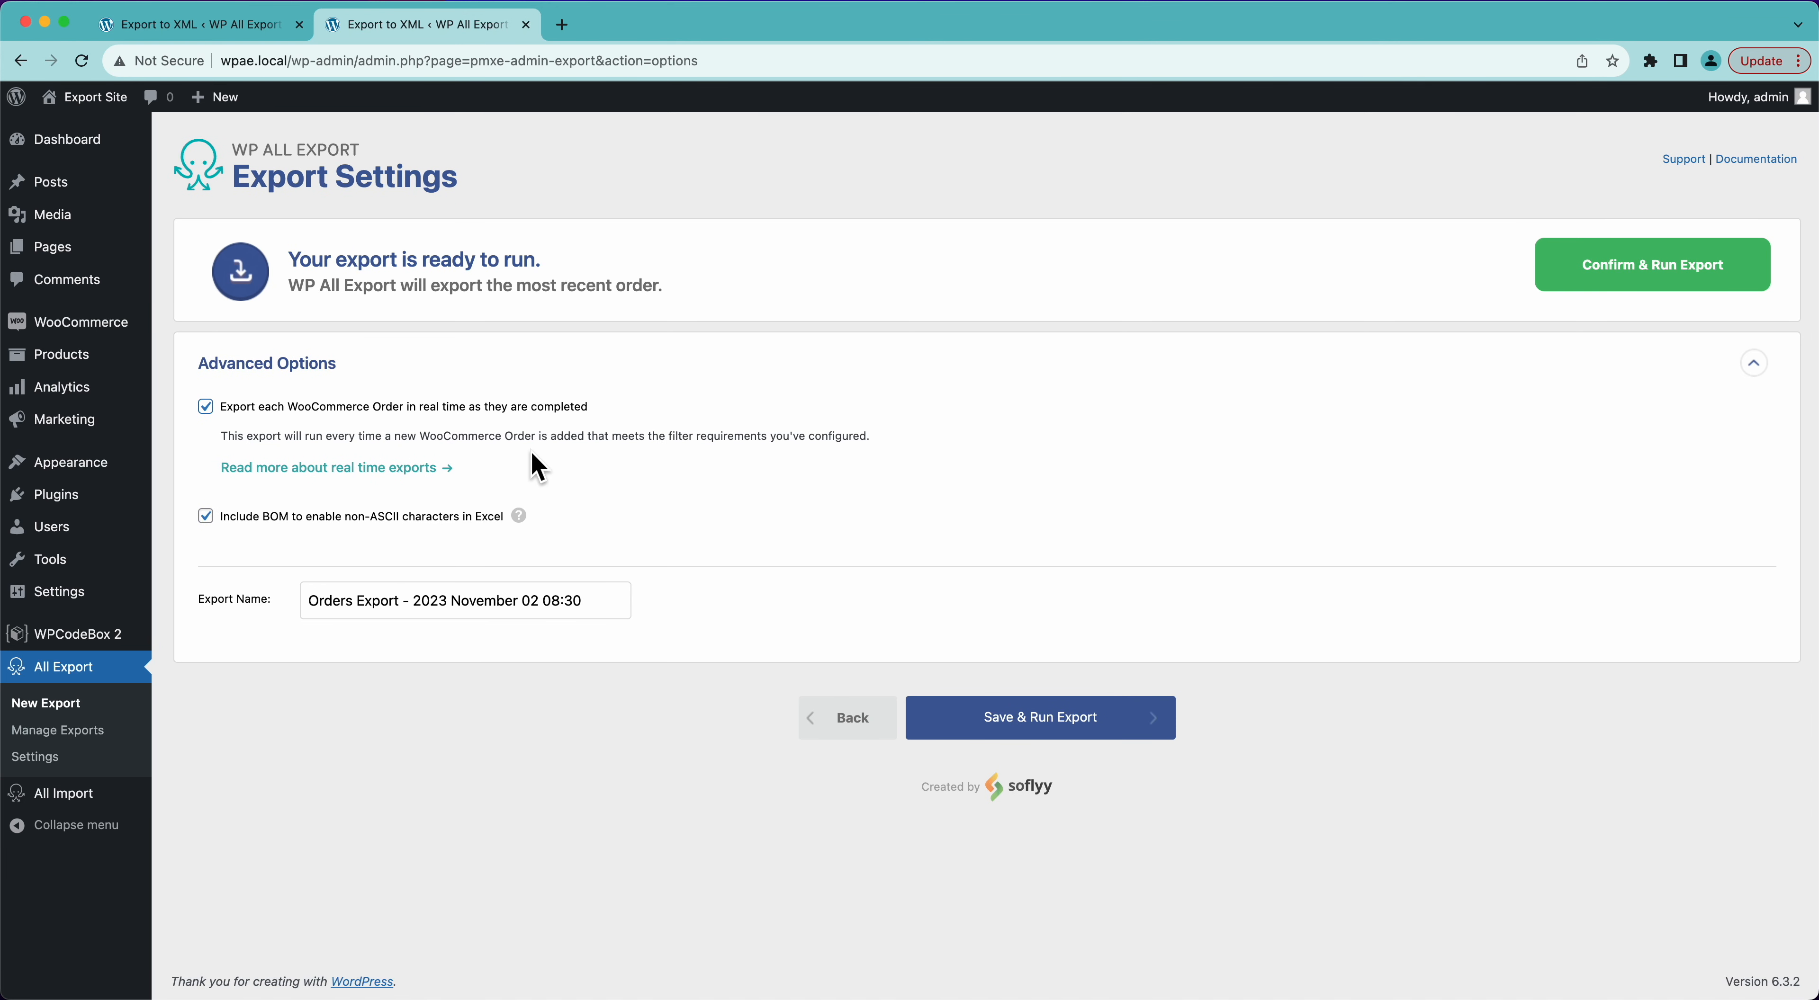
drag(474, 408, 580, 409)
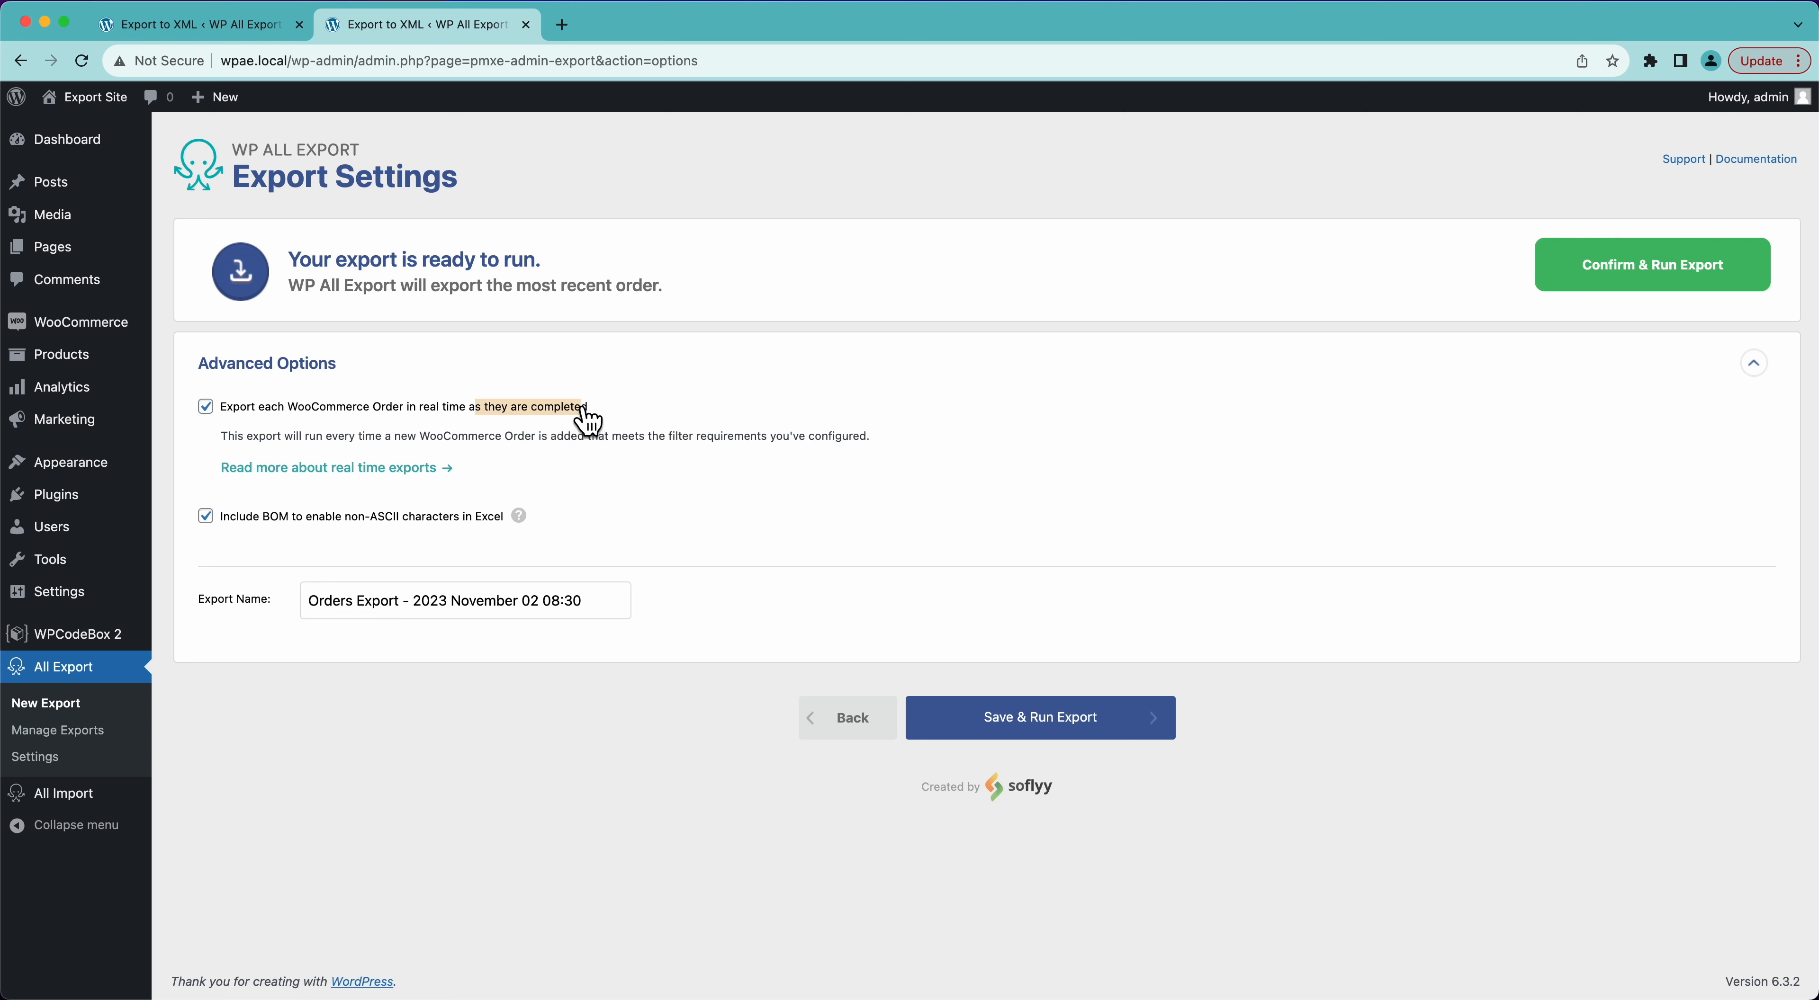
click(680, 480)
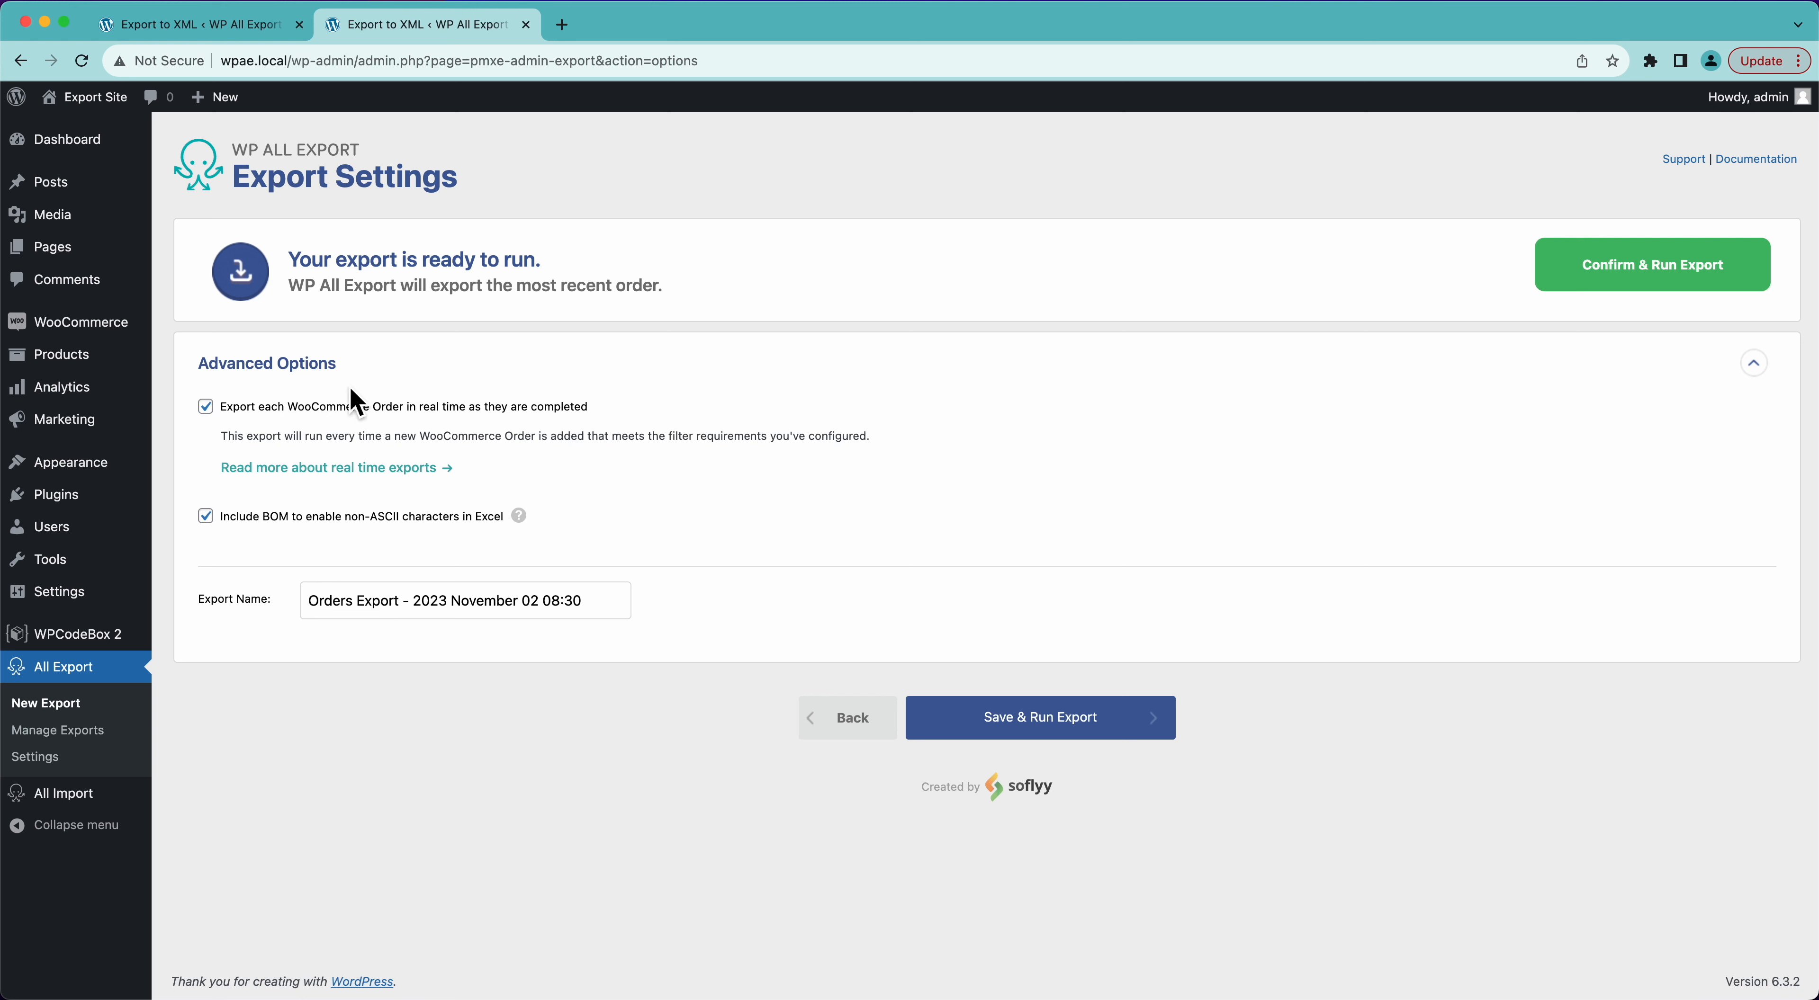
- Turn off real-time exporting, and try the Only export Orders once and Client Mode options, leaving both disabled
click(417, 408)
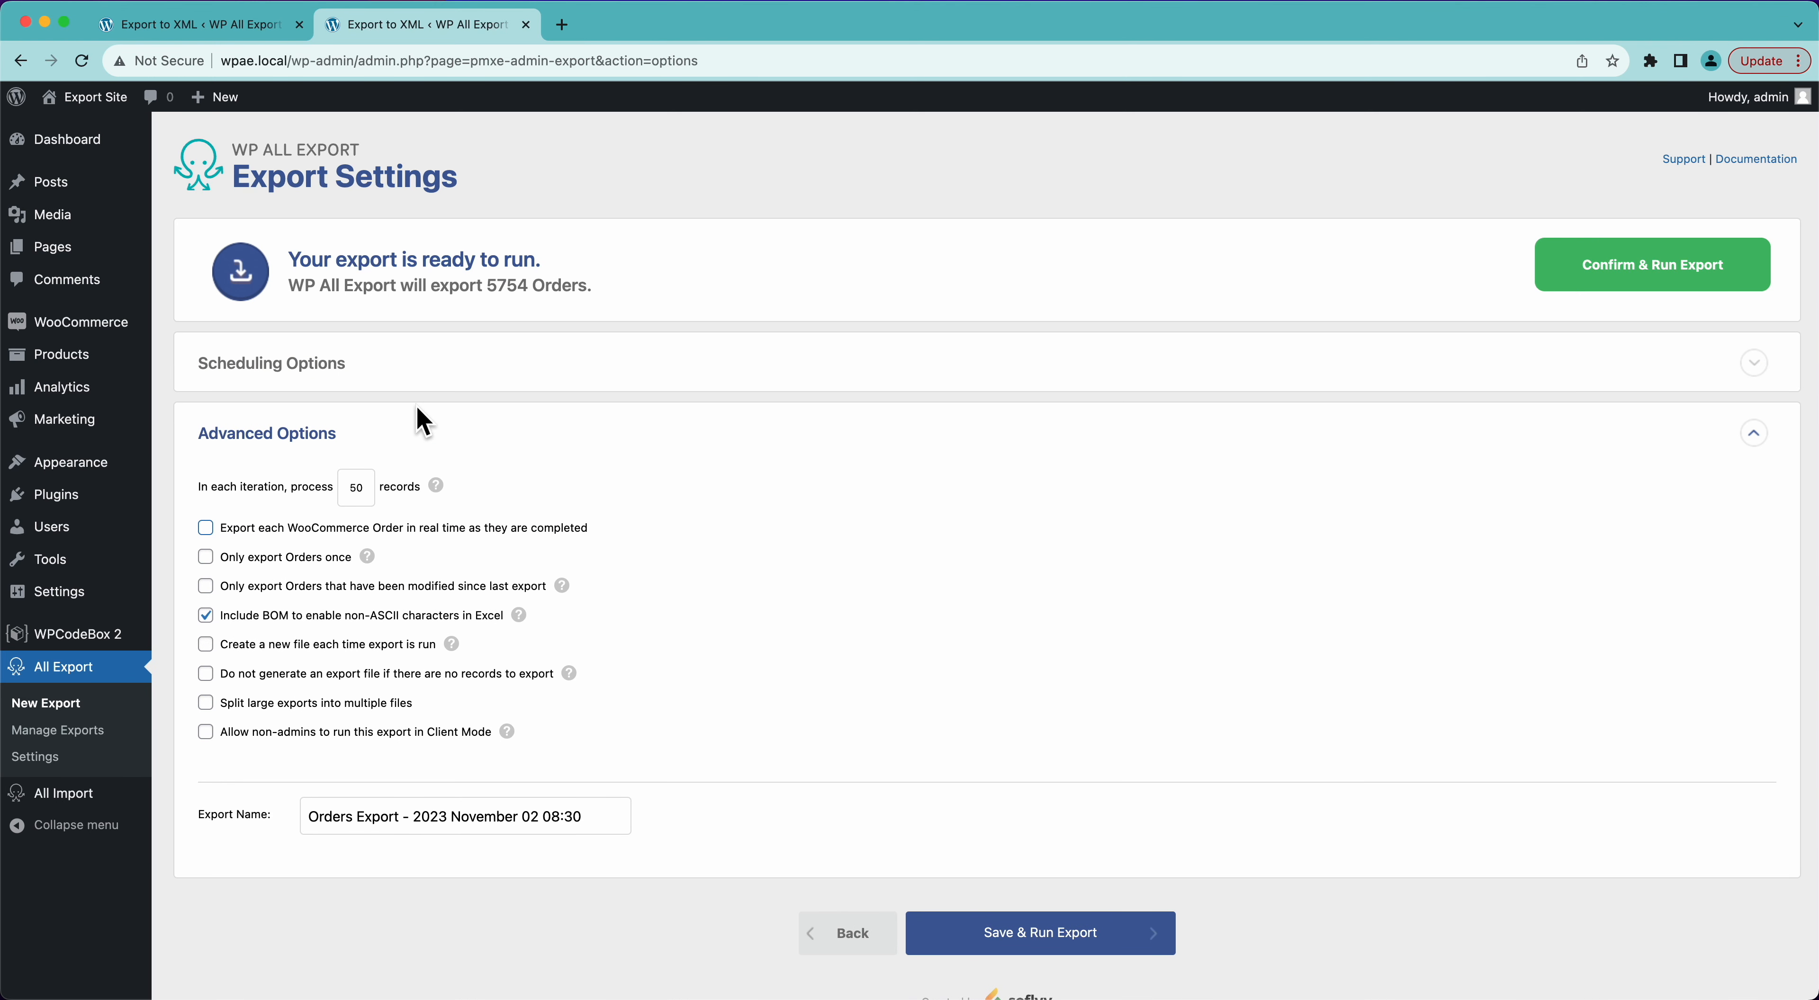
click(206, 557)
click(205, 558)
click(206, 732)
click(207, 733)
- Save and run the orders export, and download the completed export as a CSV file
click(1028, 950)
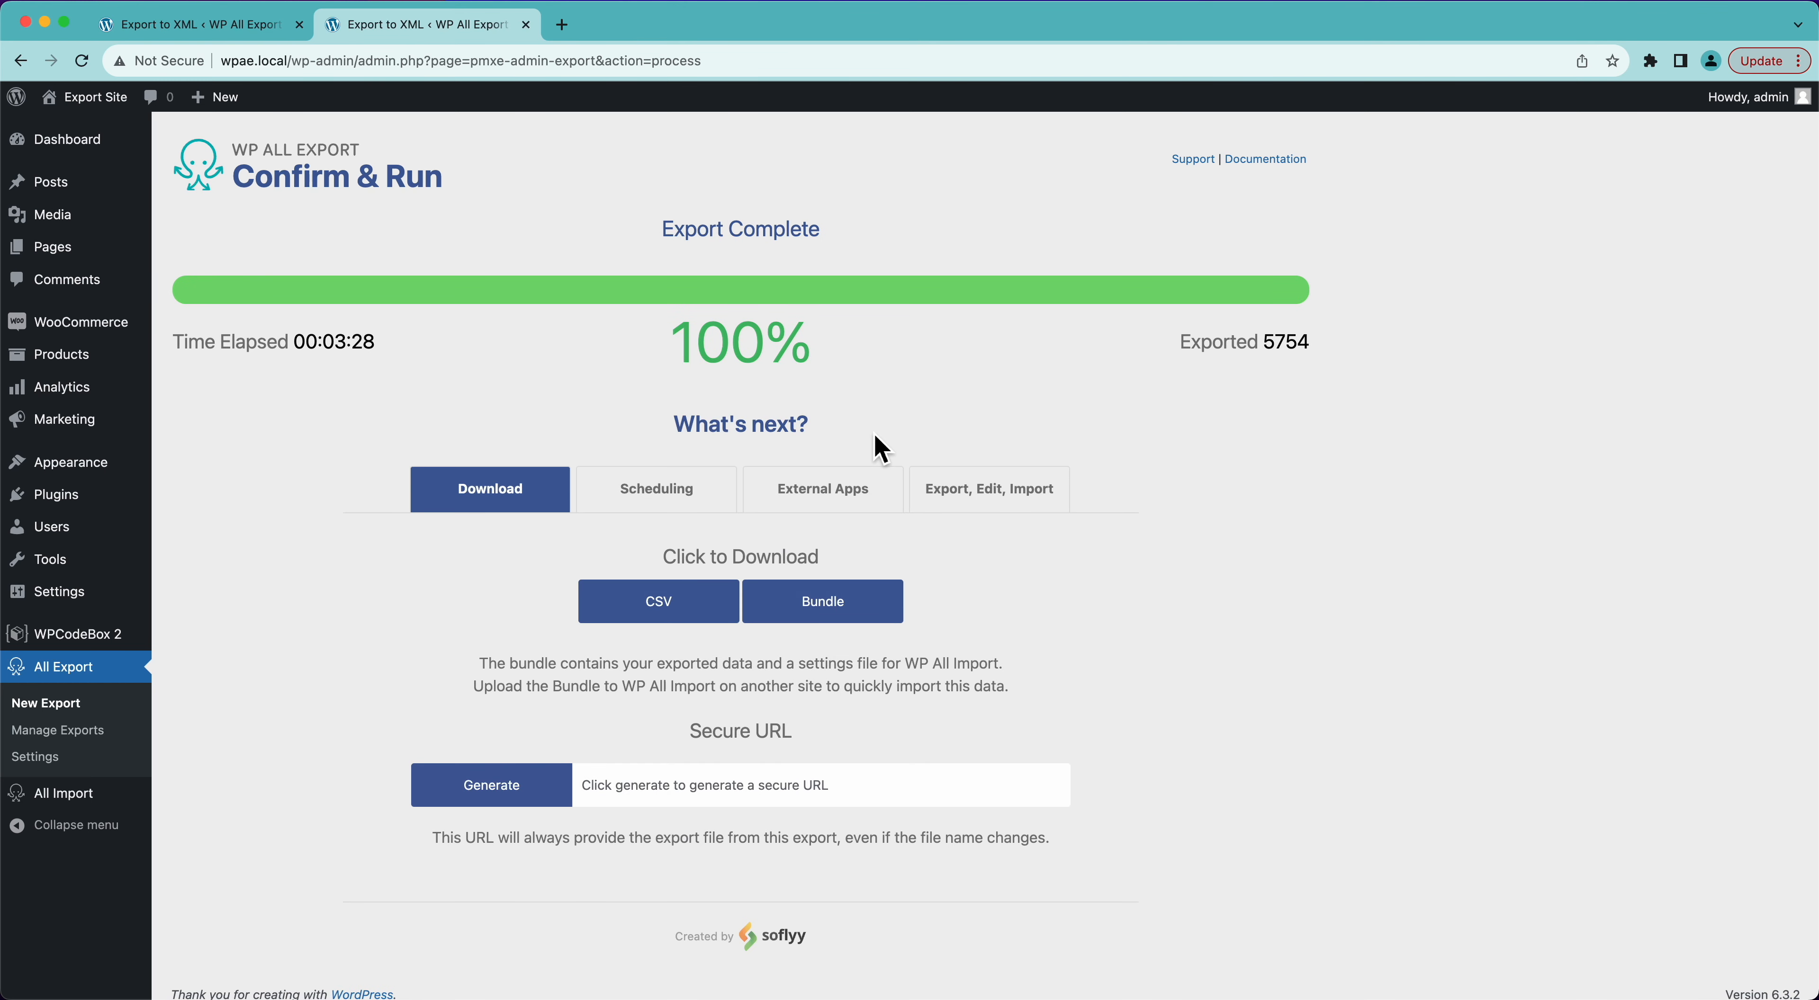
click(630, 612)
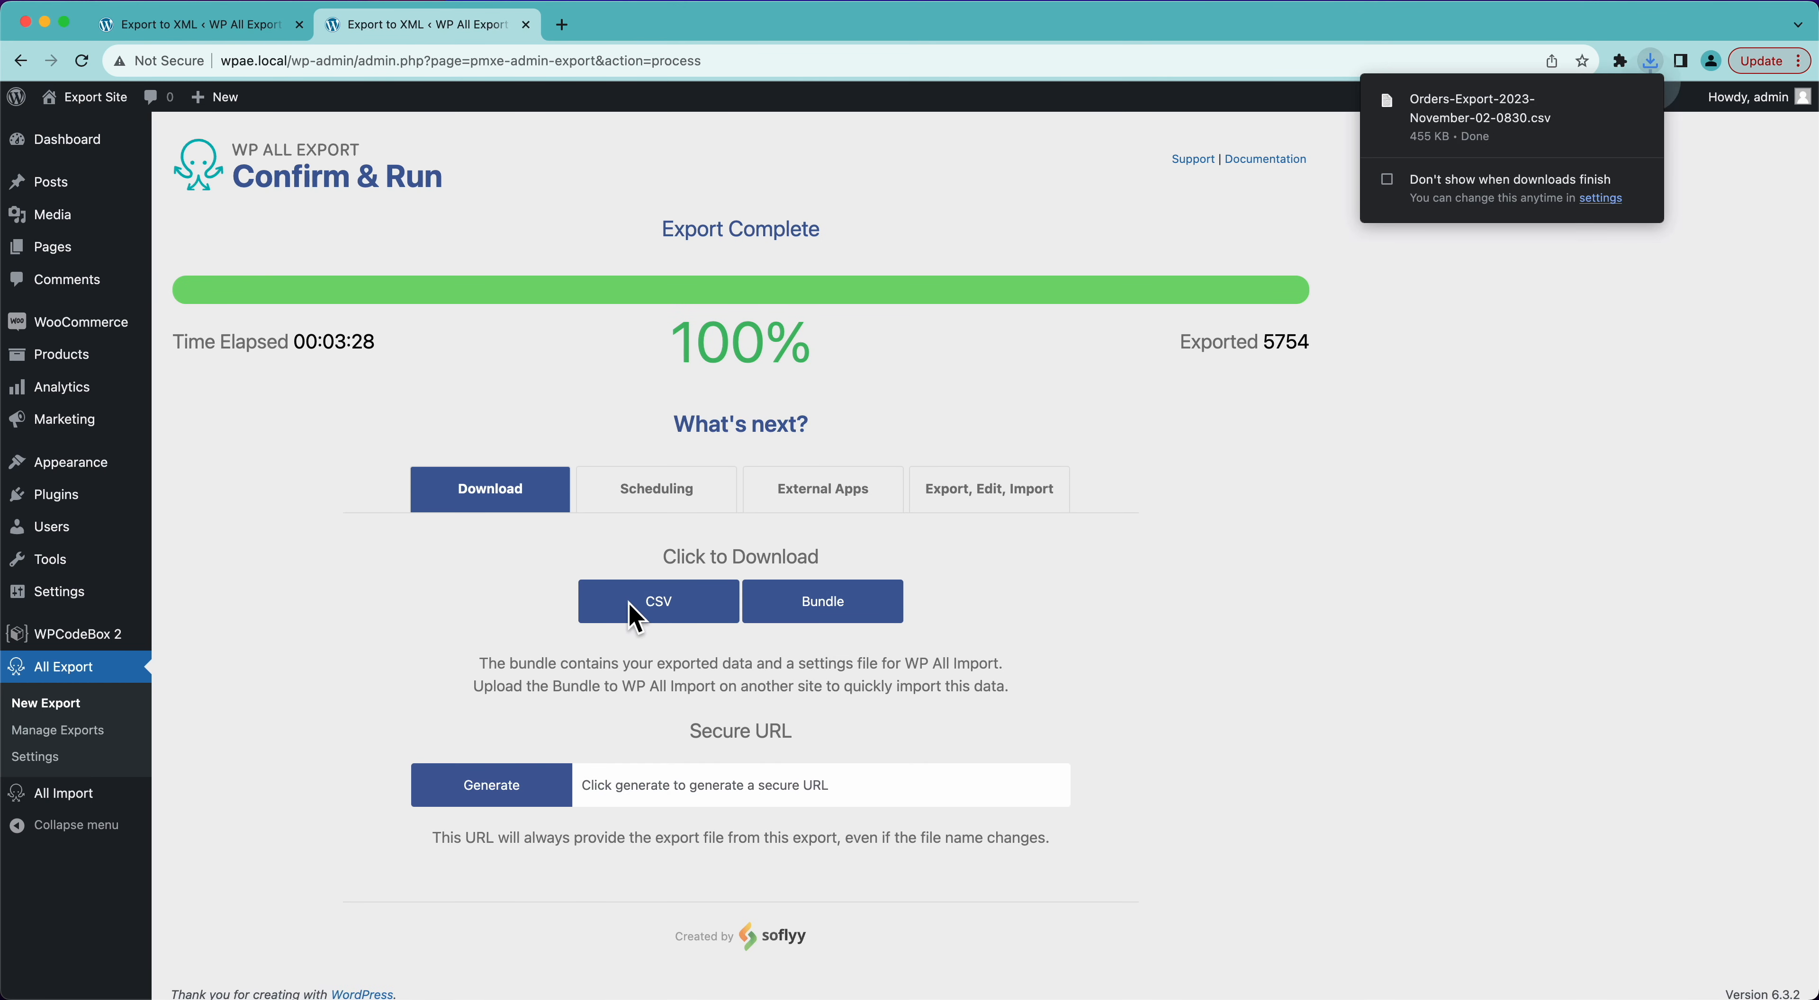
- Open the downloaded orders CSV in Numbers and look over its columns
click(1594, 106)
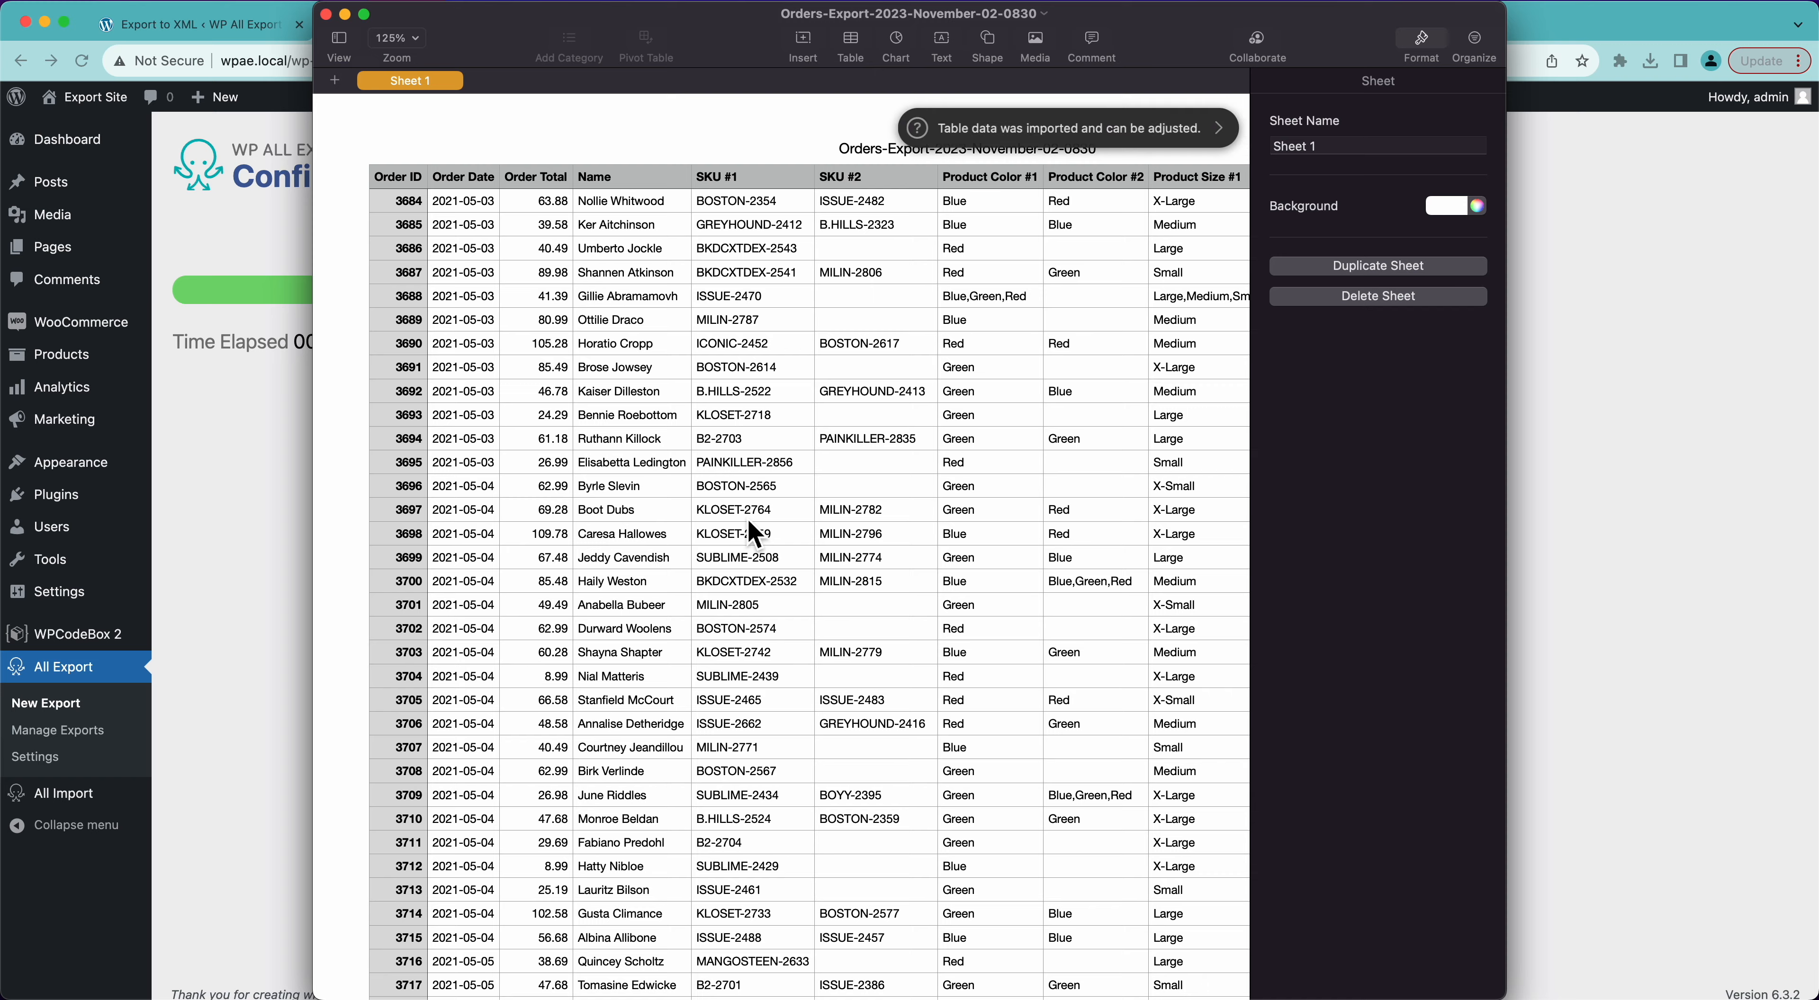
scroll(753, 535, left, 5)
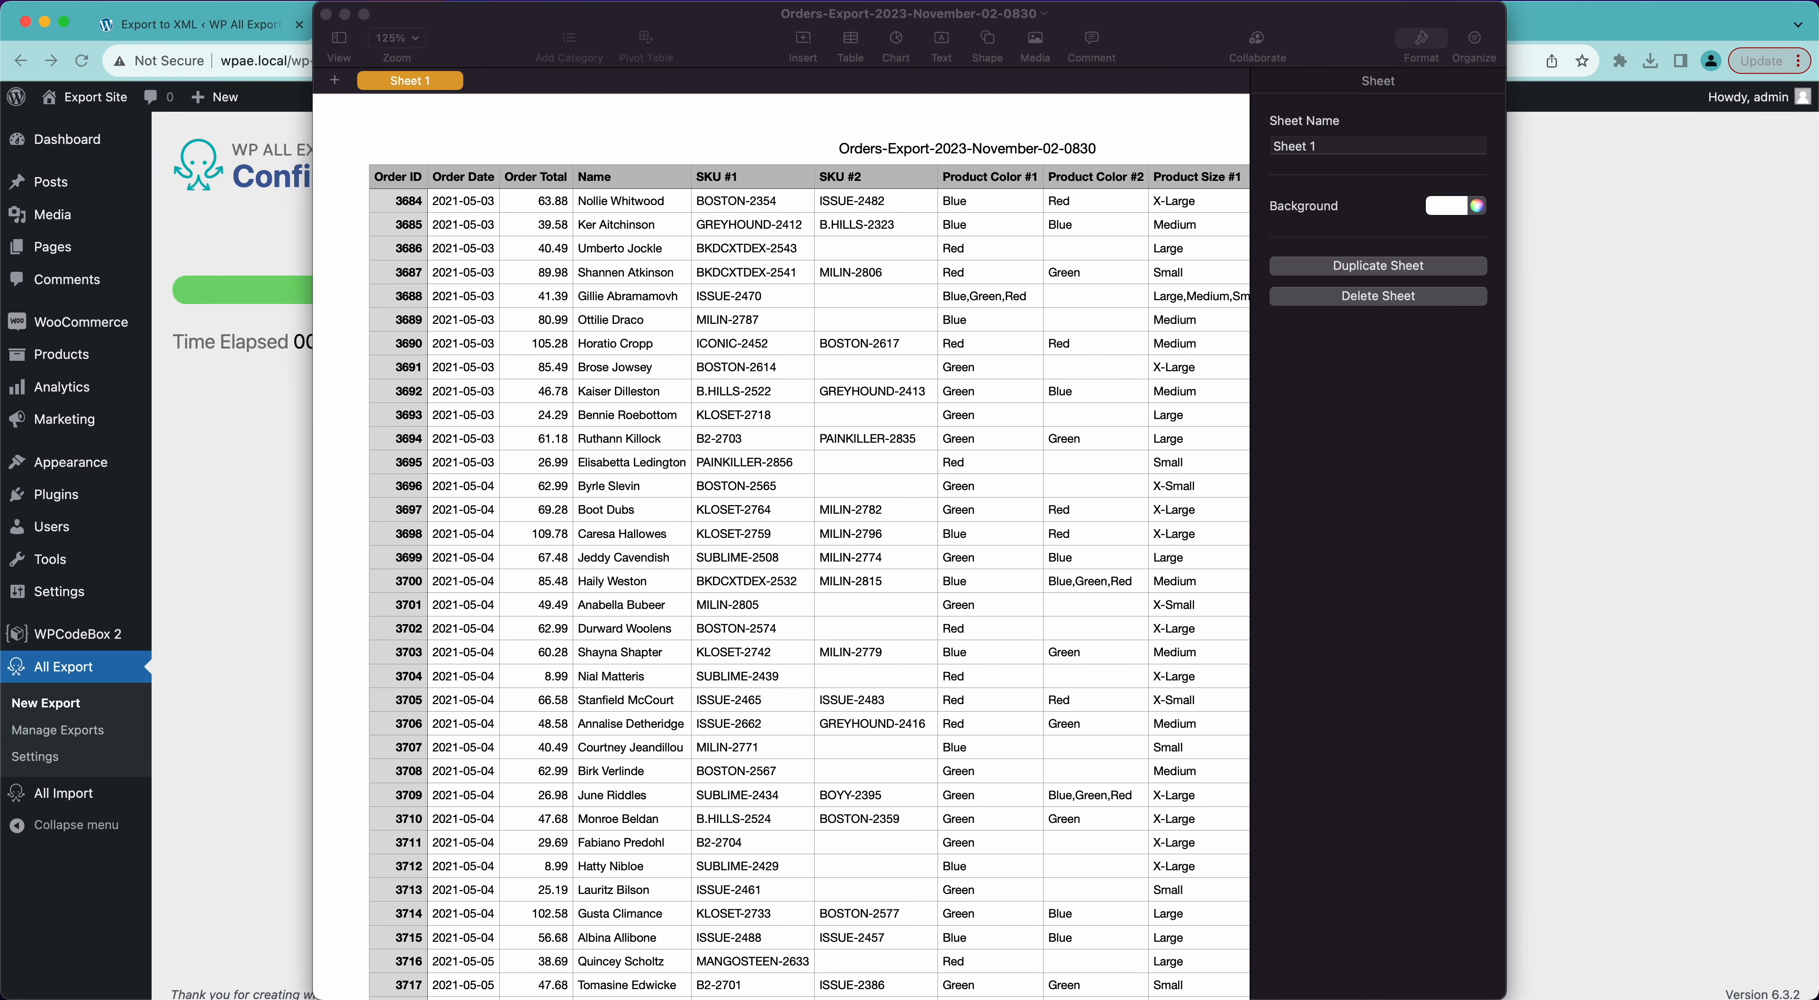
- Examine the raw orders CSV in a text editor, checking the comma separators and quoted customer names, and close the file
drag(824, 68, 774, 14)
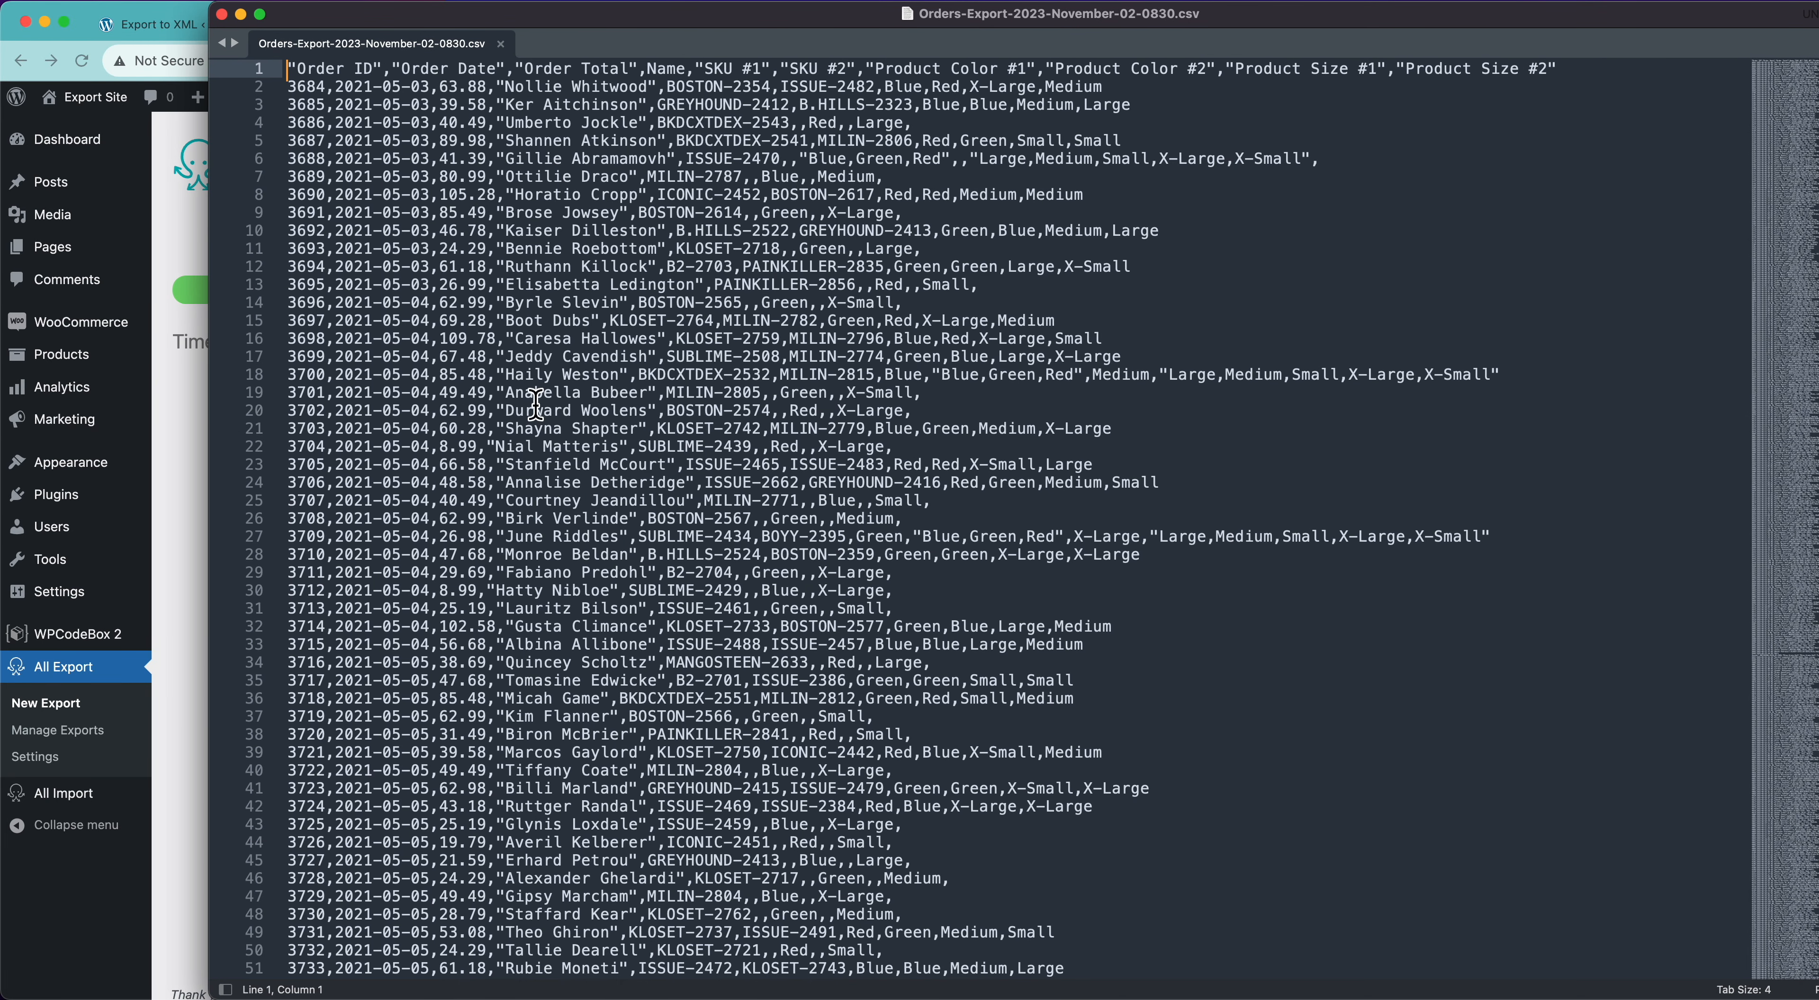
click(335, 87)
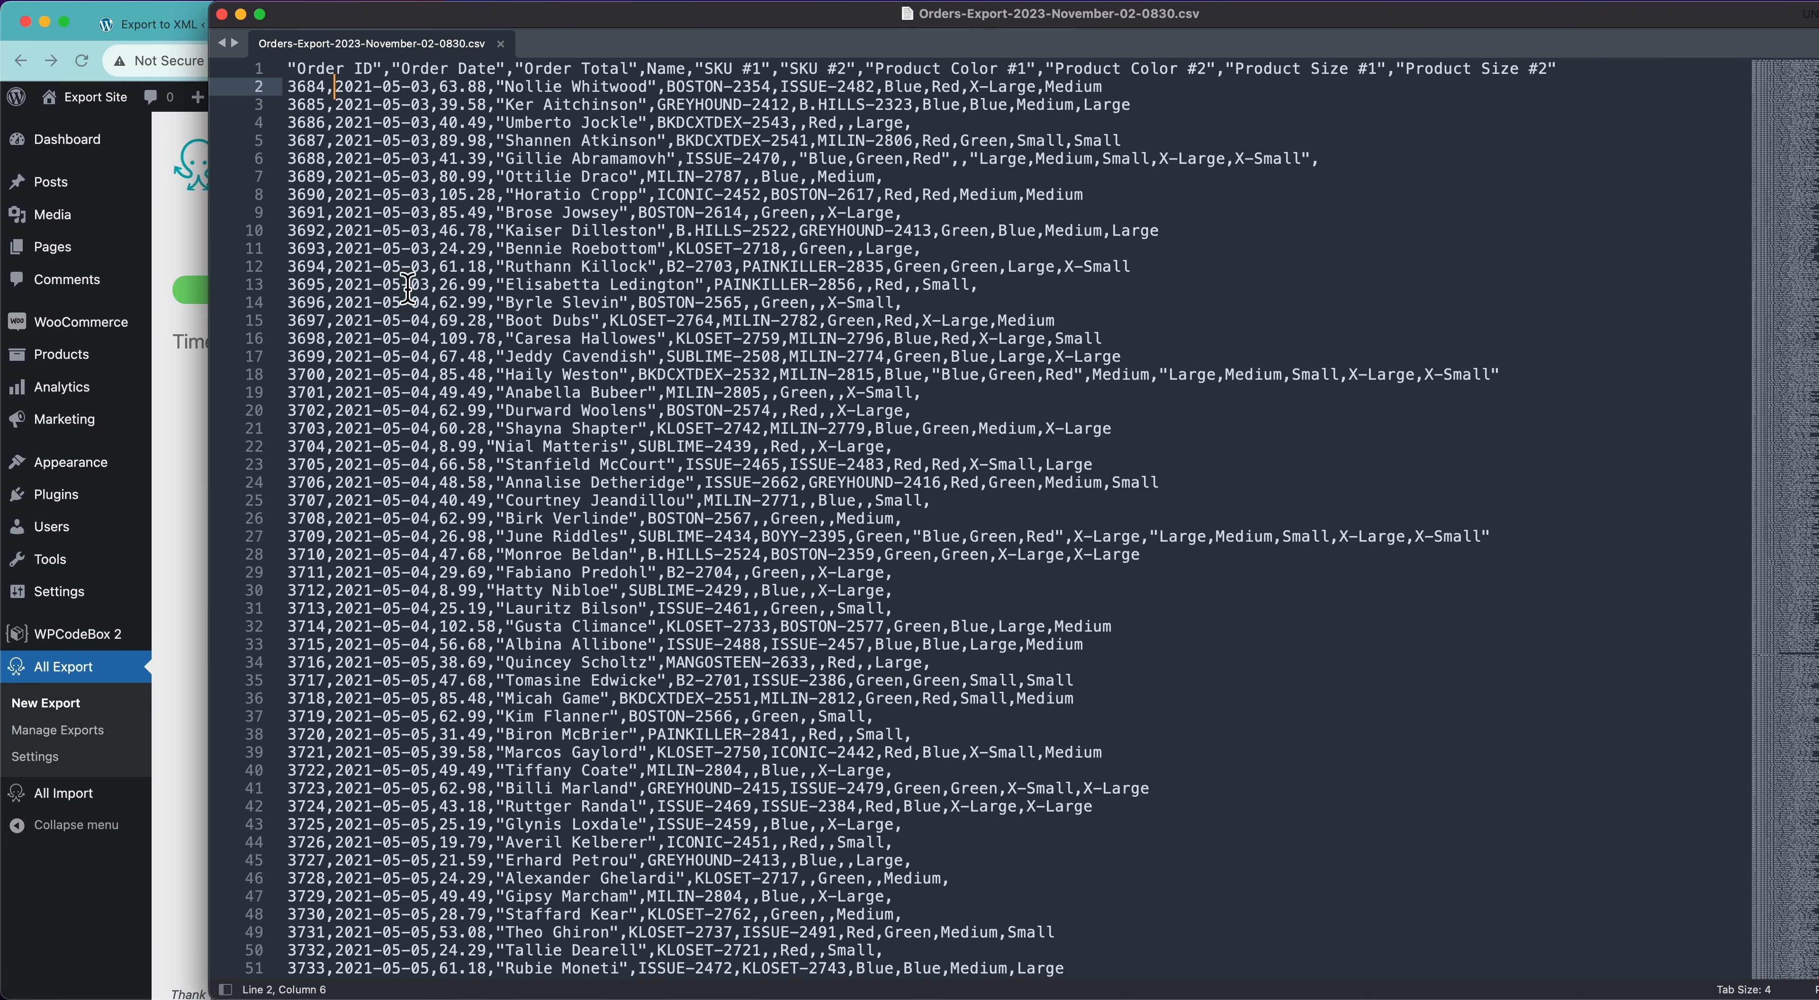
key(alt+Right)
click(506, 429)
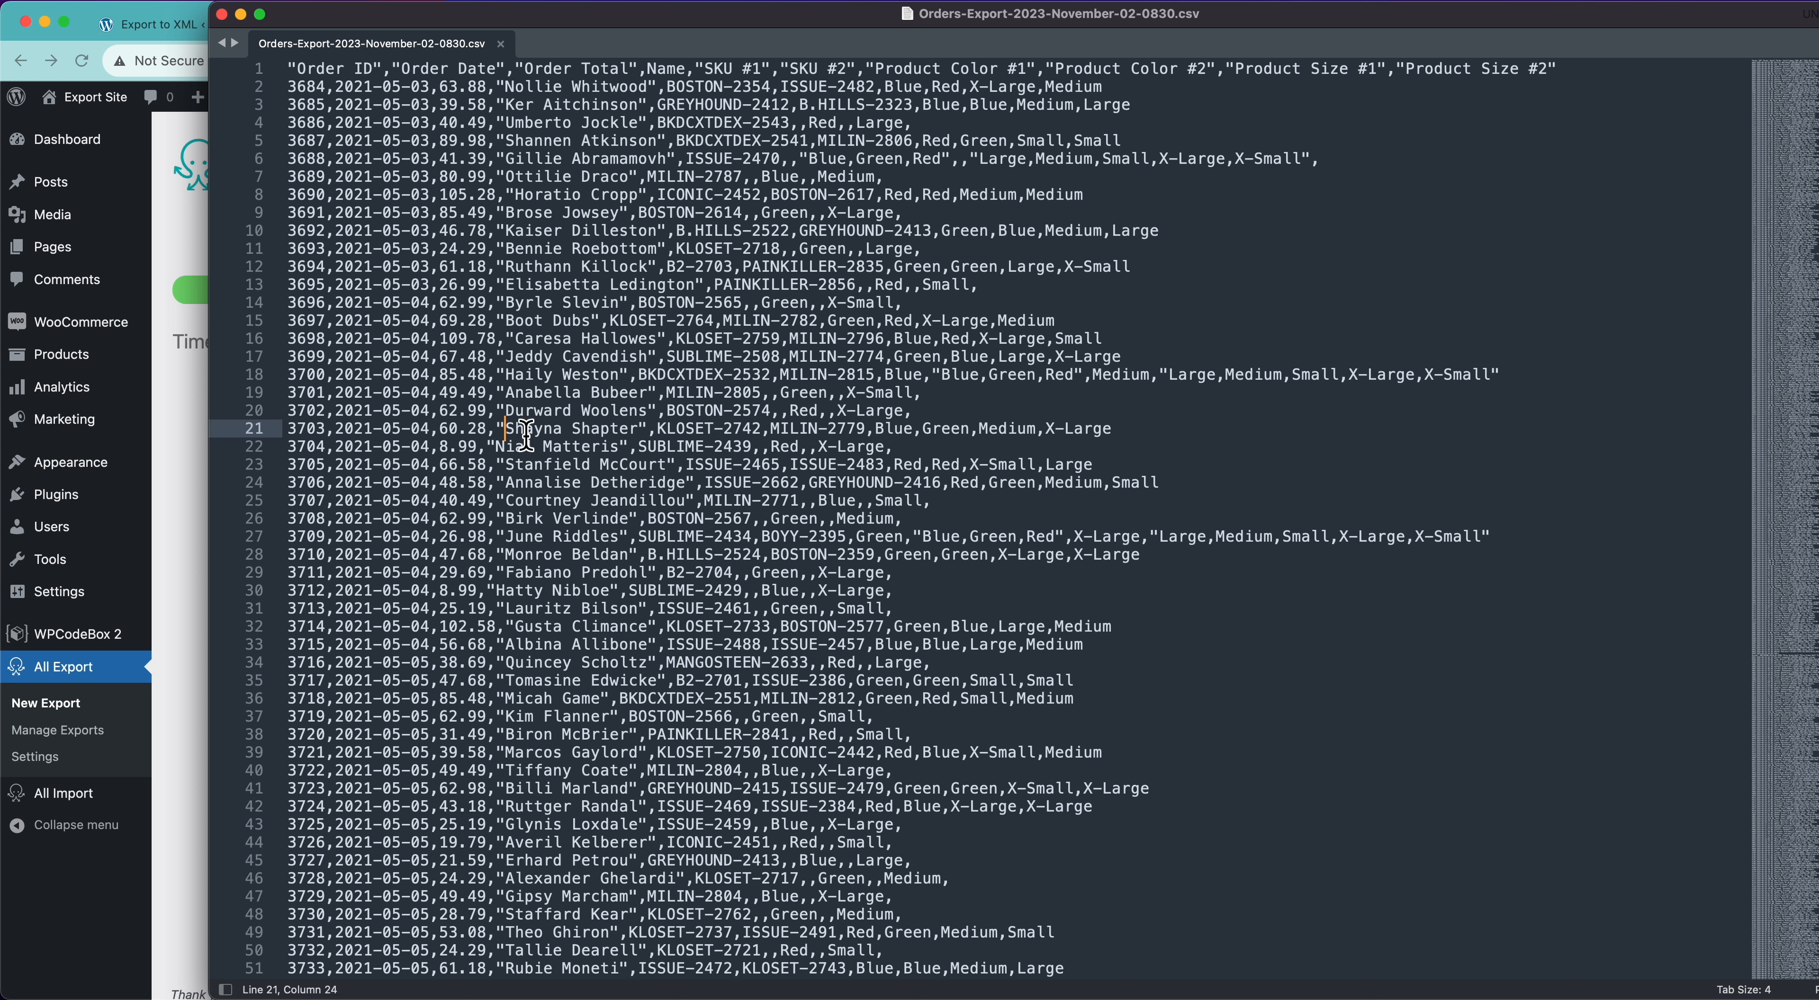
drag(496, 429, 640, 429)
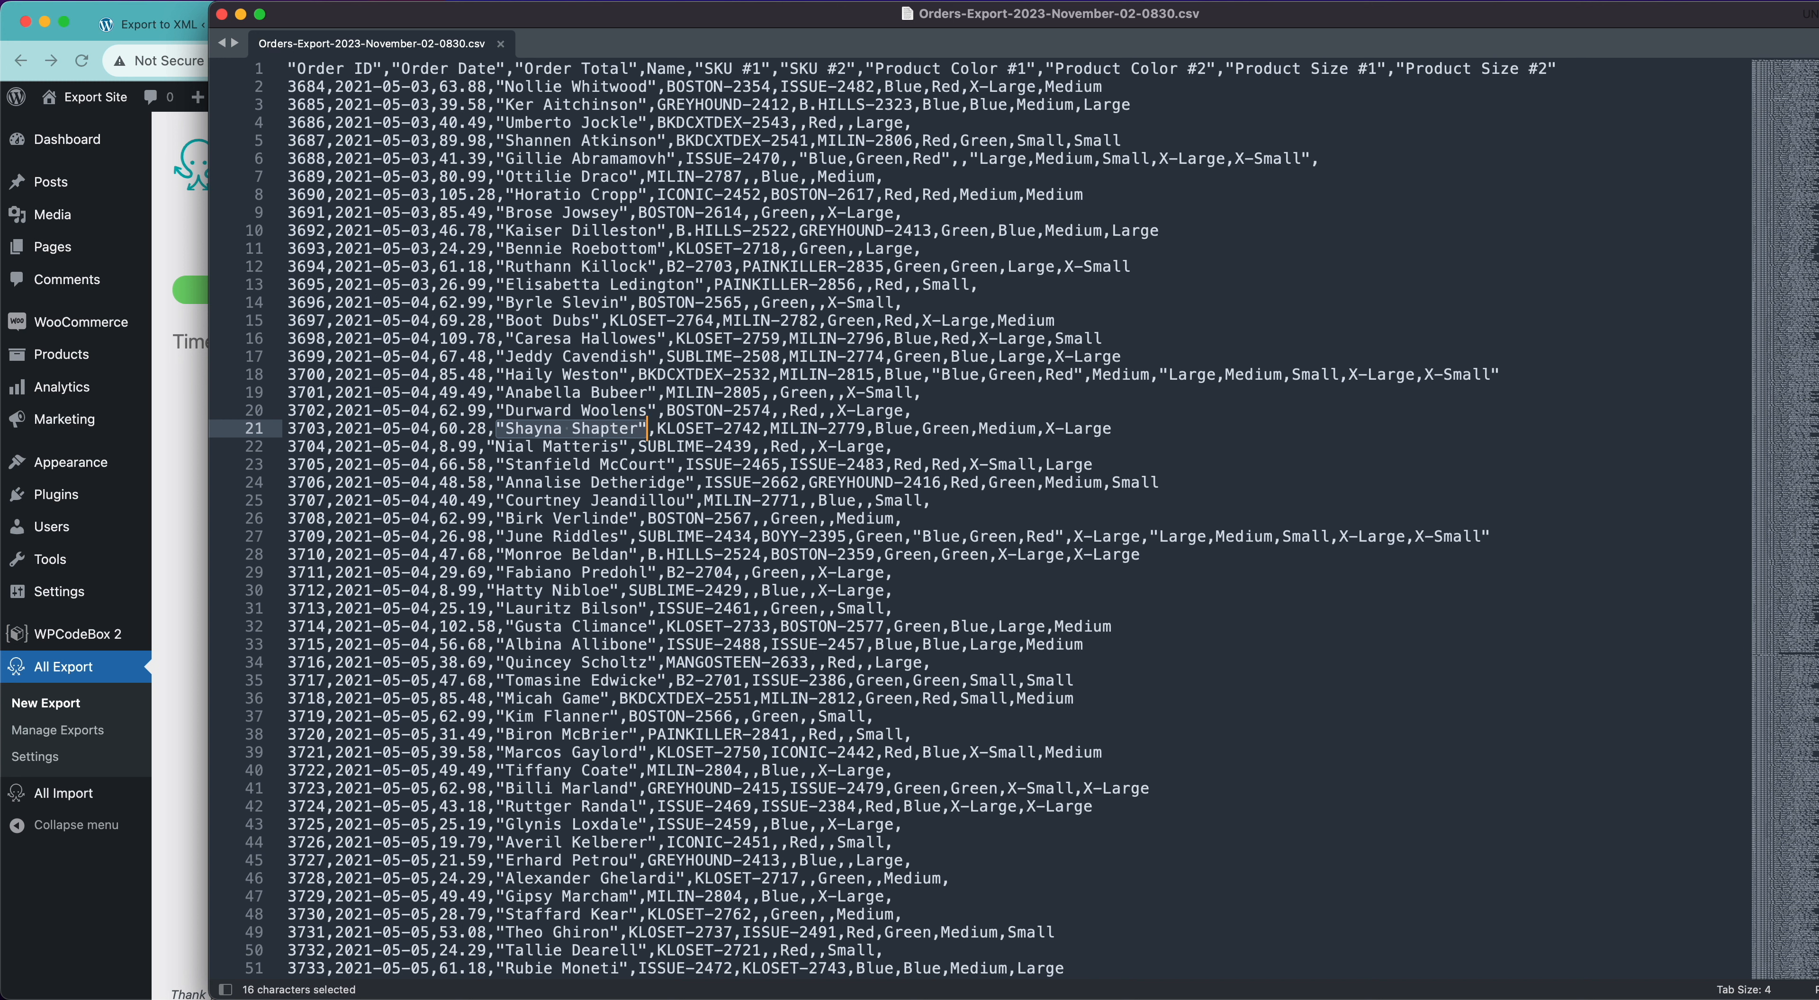
key(Right)
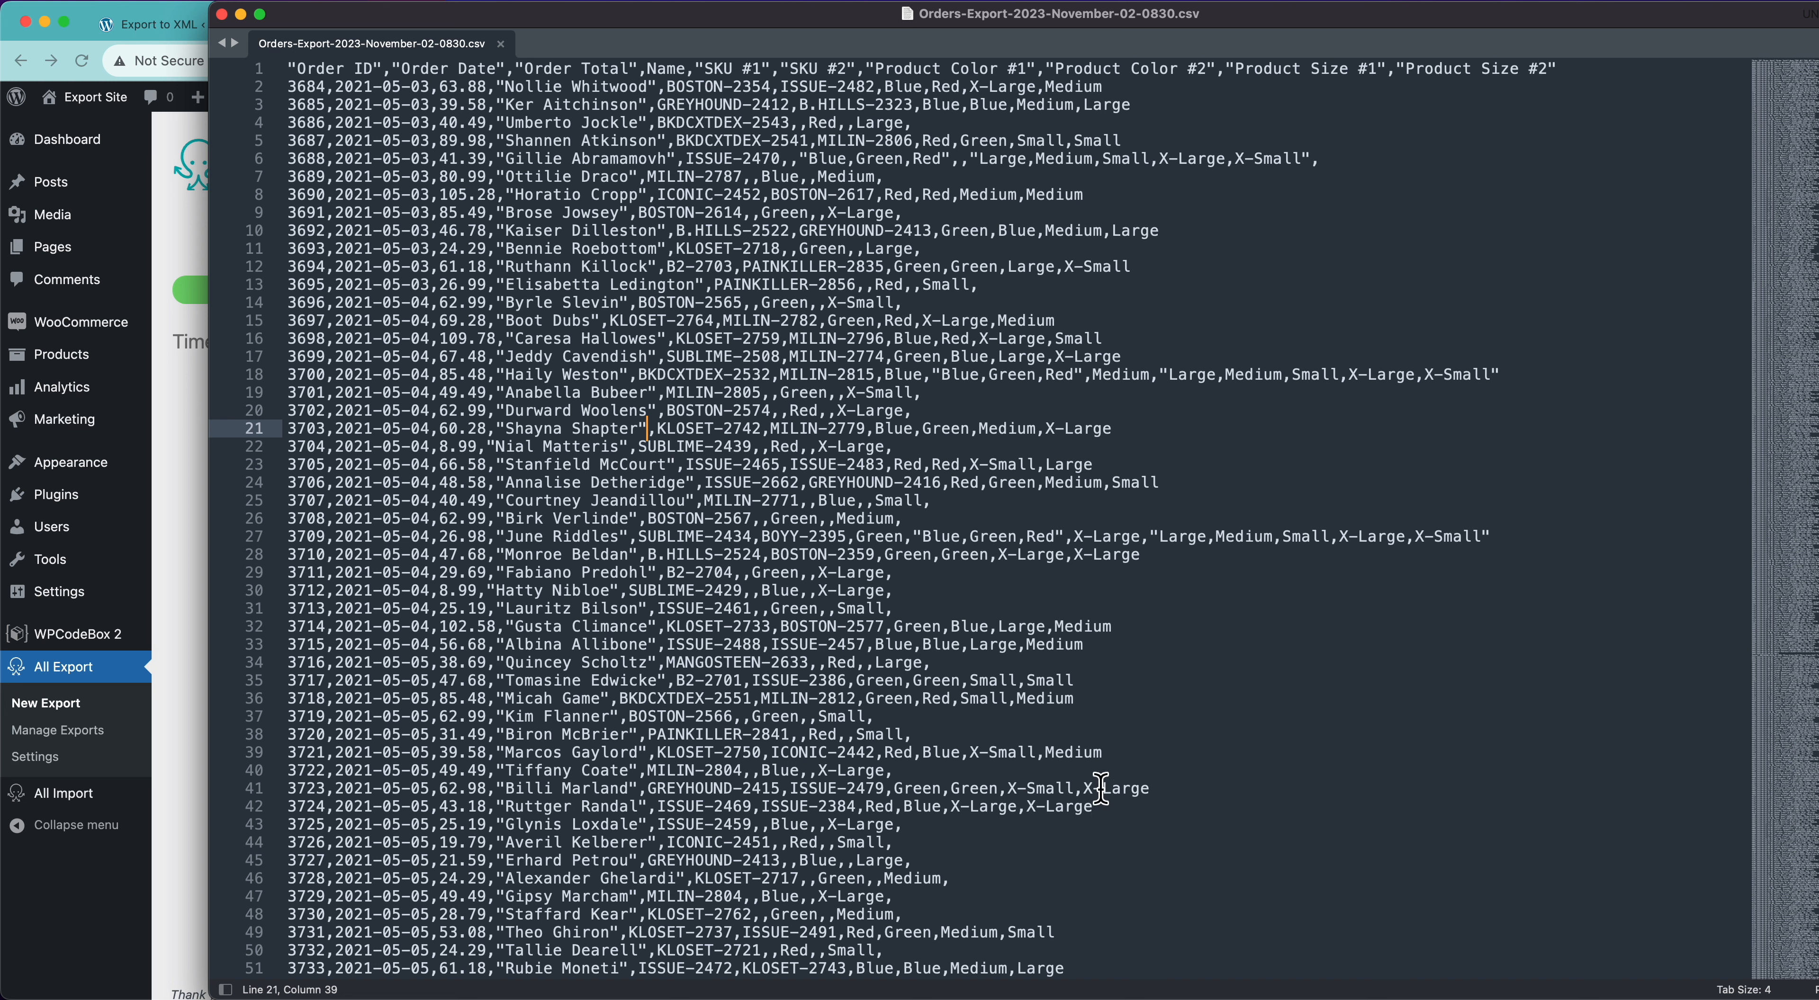
drag(497, 393, 662, 395)
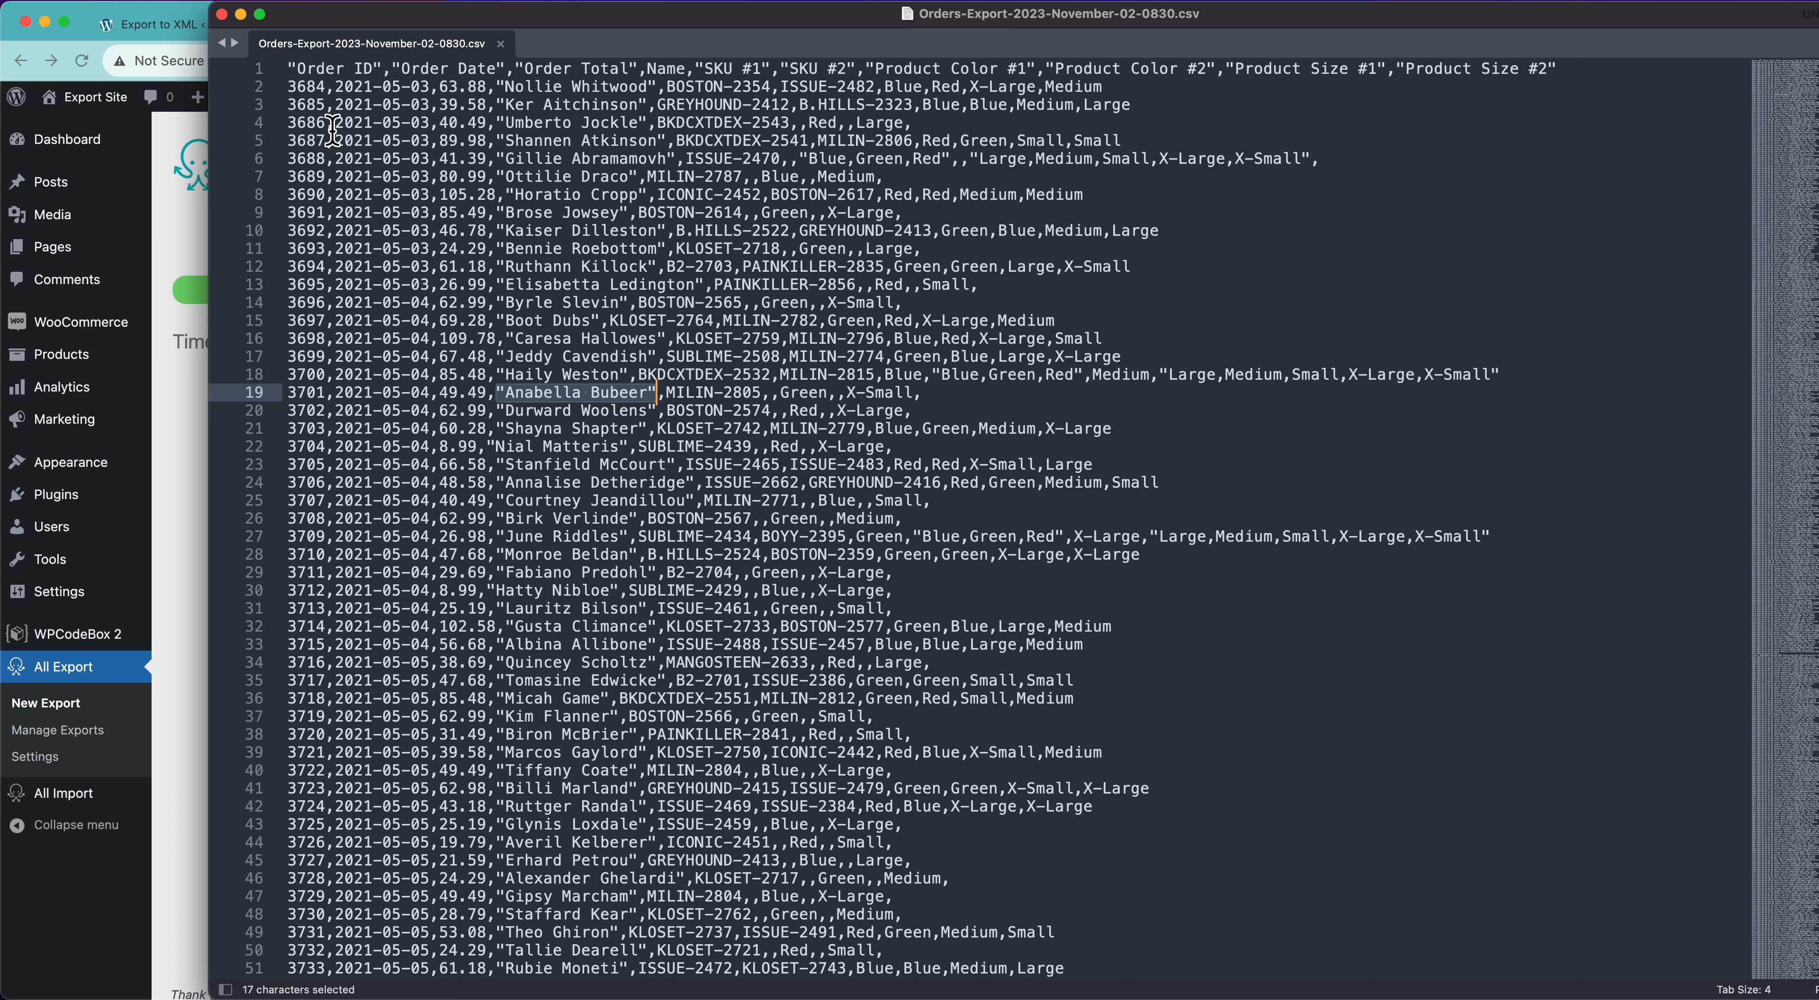
click(221, 14)
key(super+w)
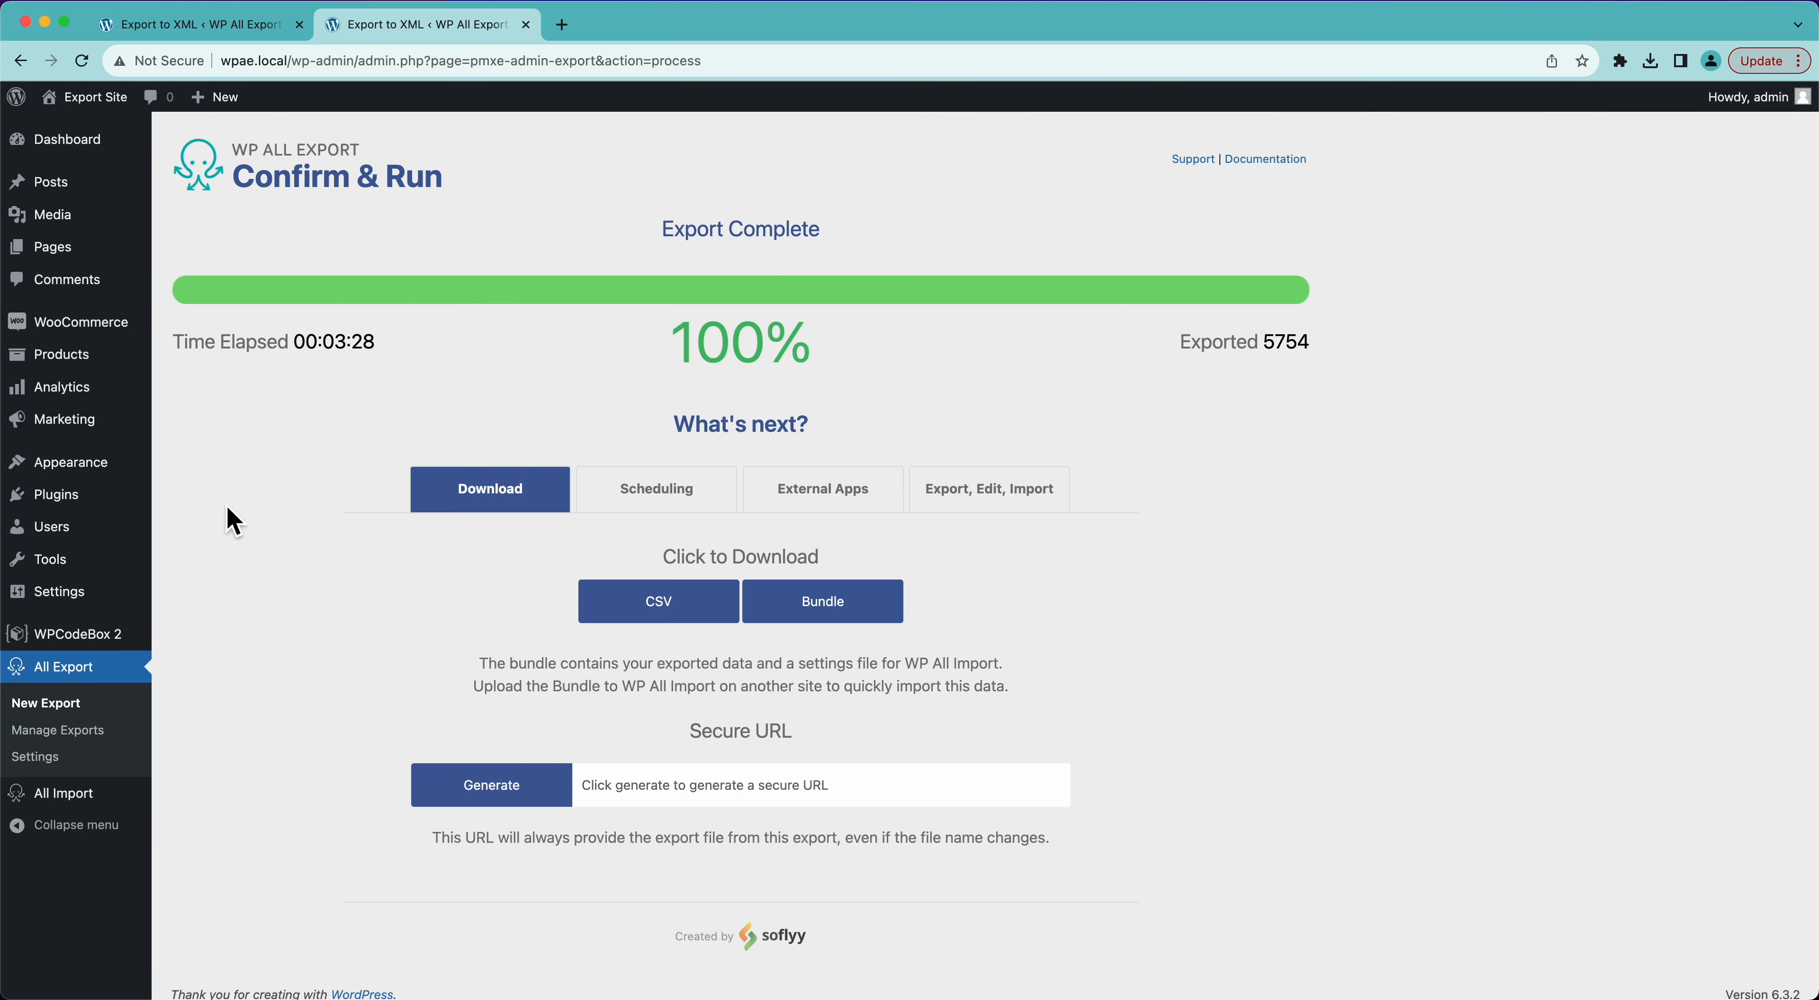
- Edit the template of the existing orders export to use | as the separator, and update the template
click(69, 736)
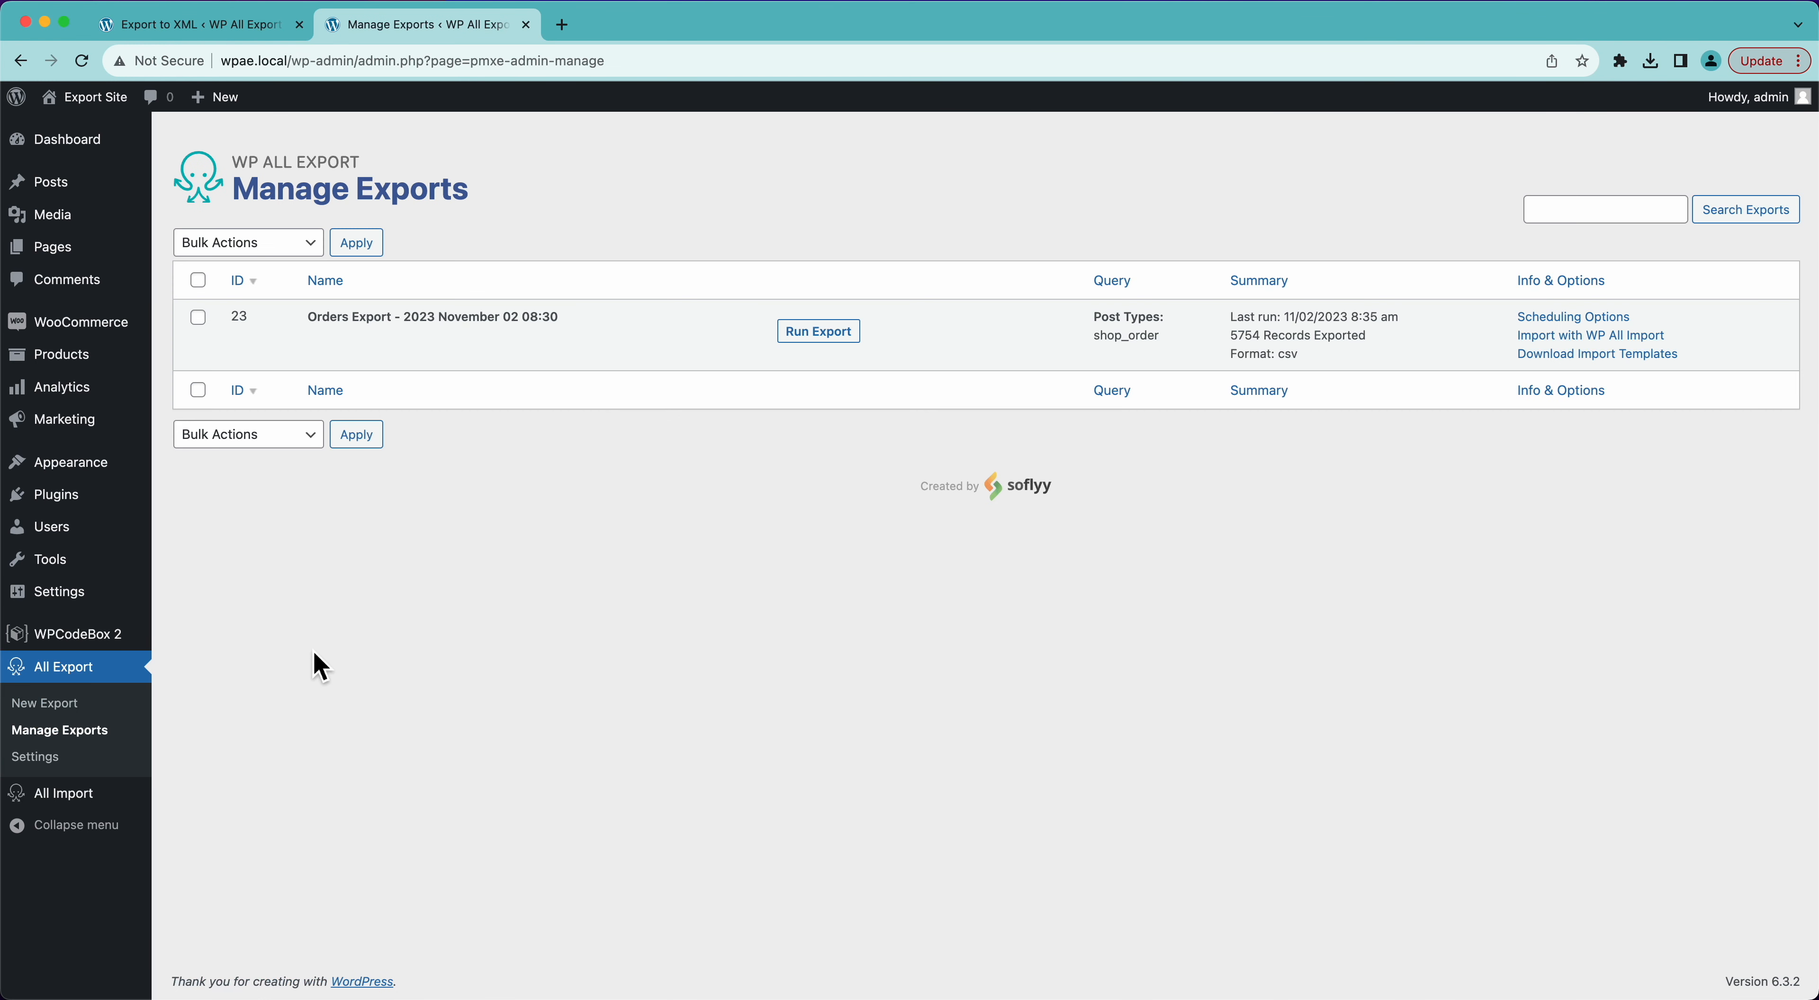
click(338, 353)
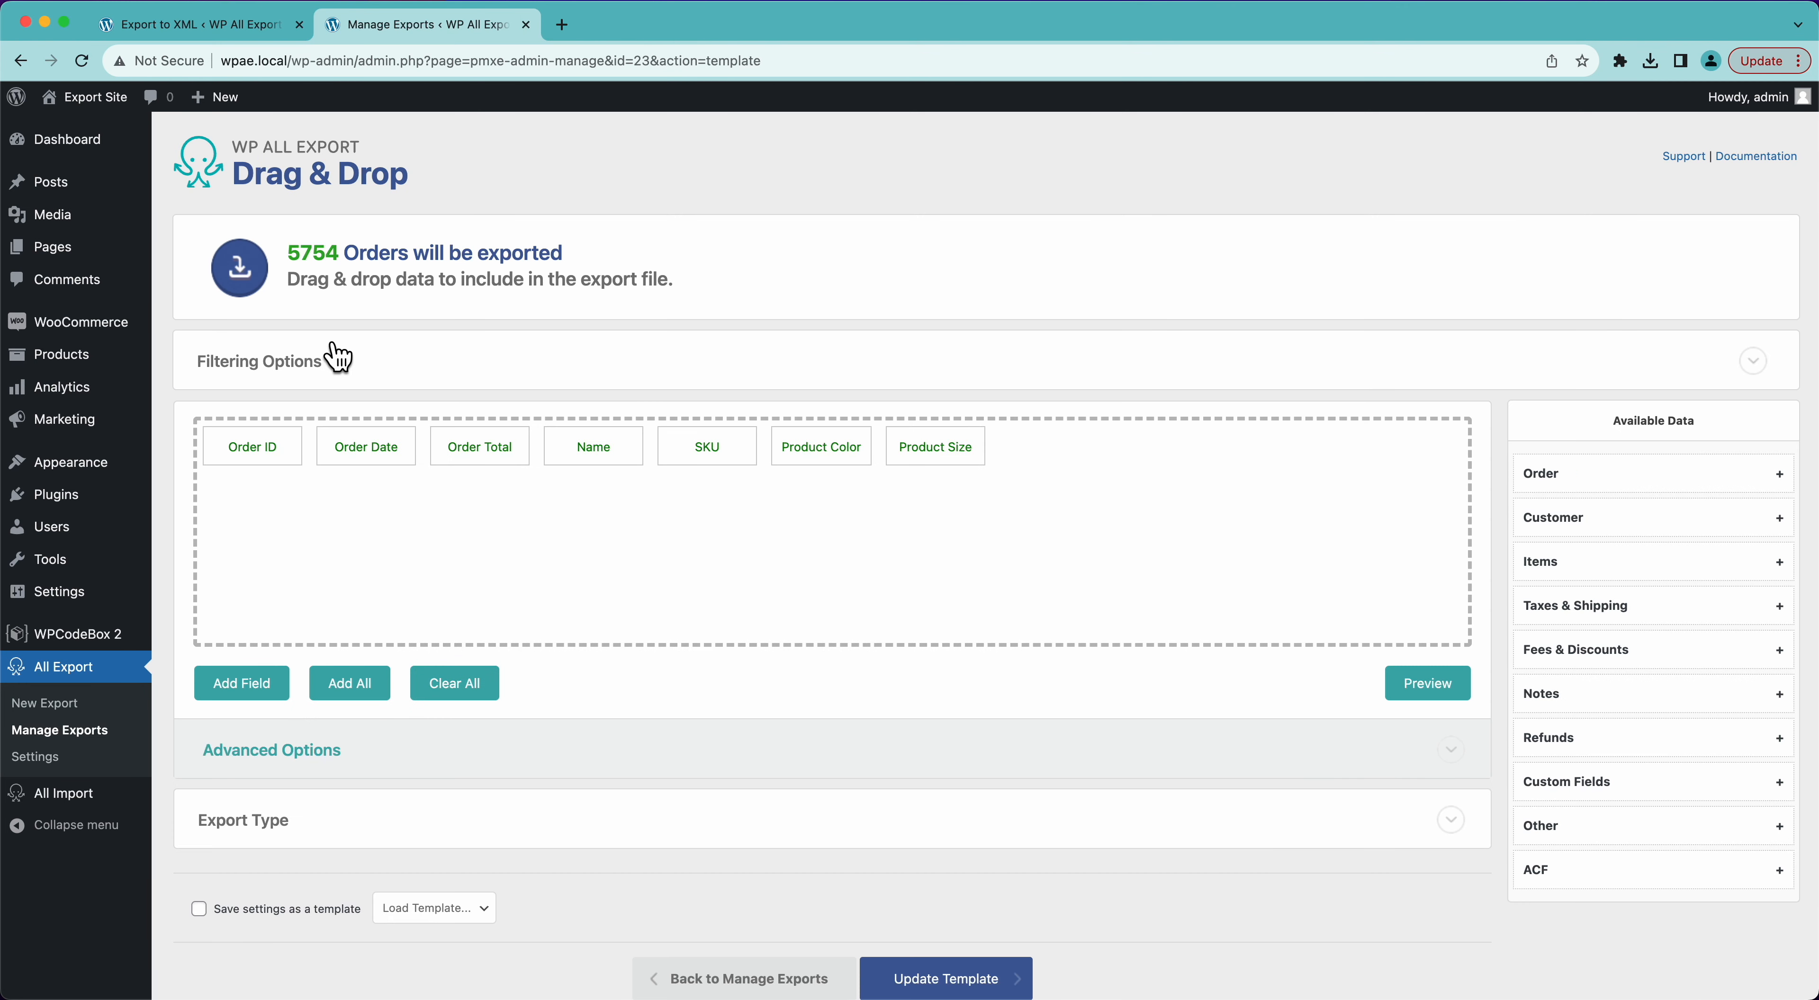
click(296, 752)
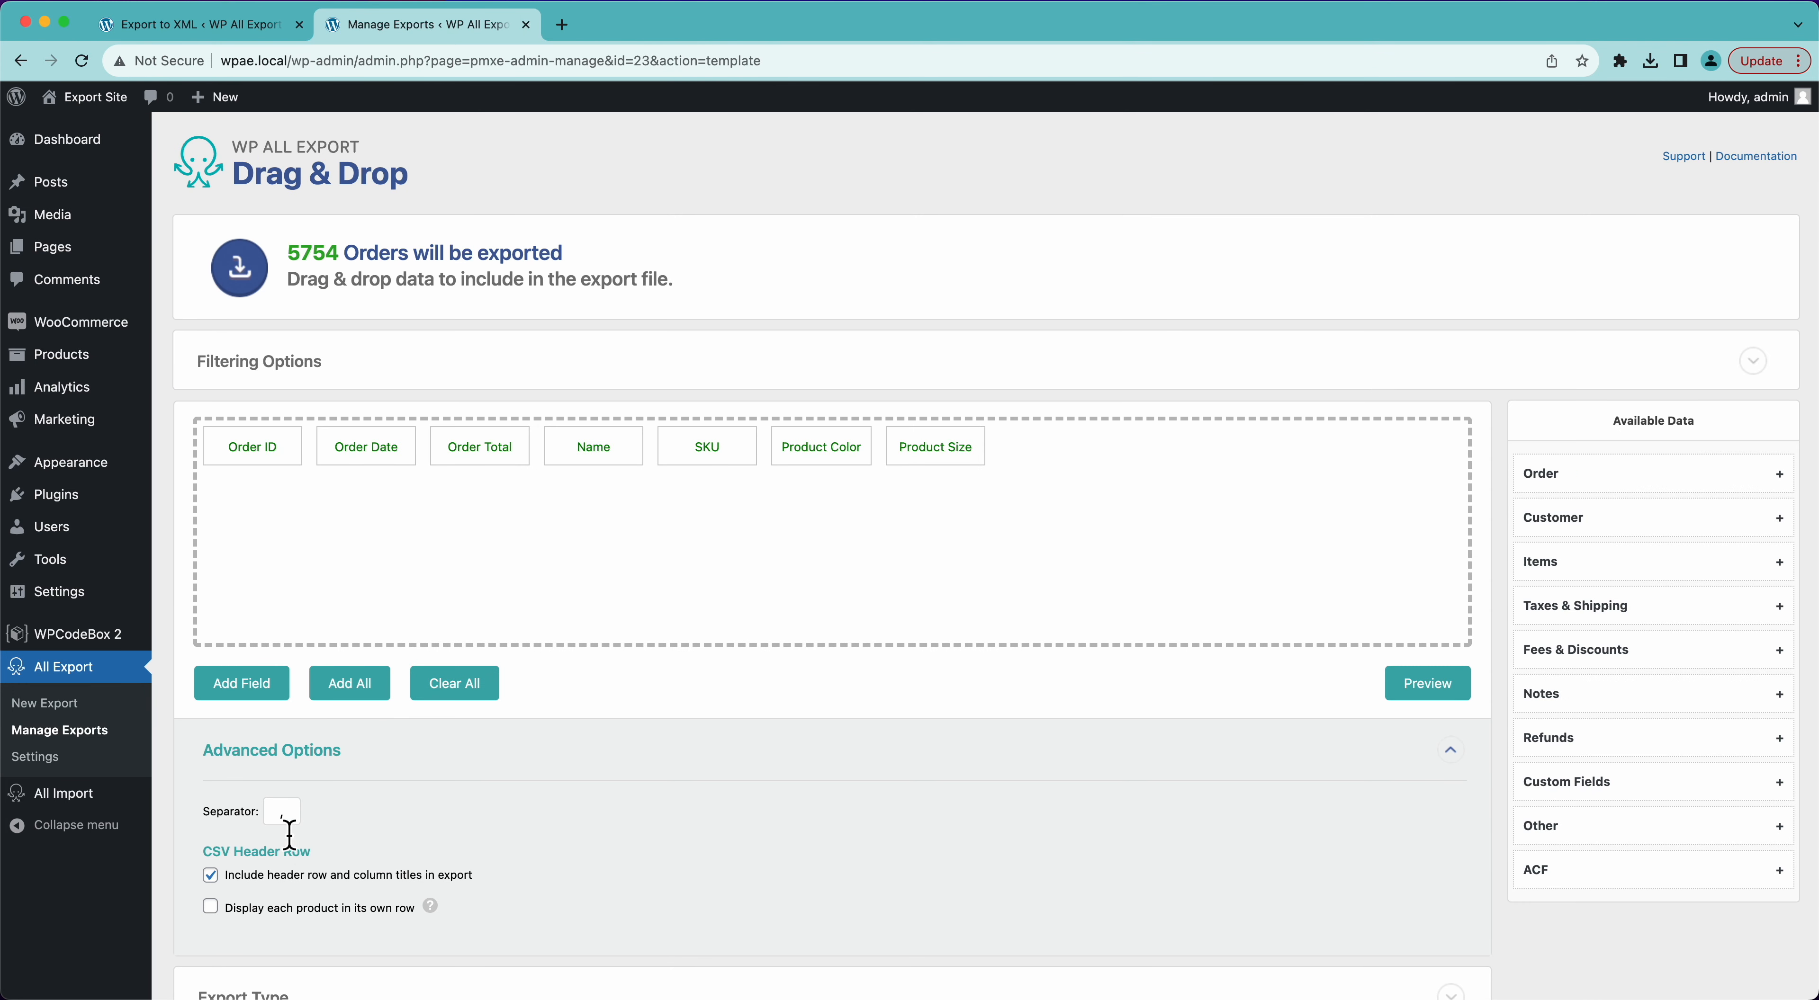
click(289, 820)
scroll(506, 842, down, 5)
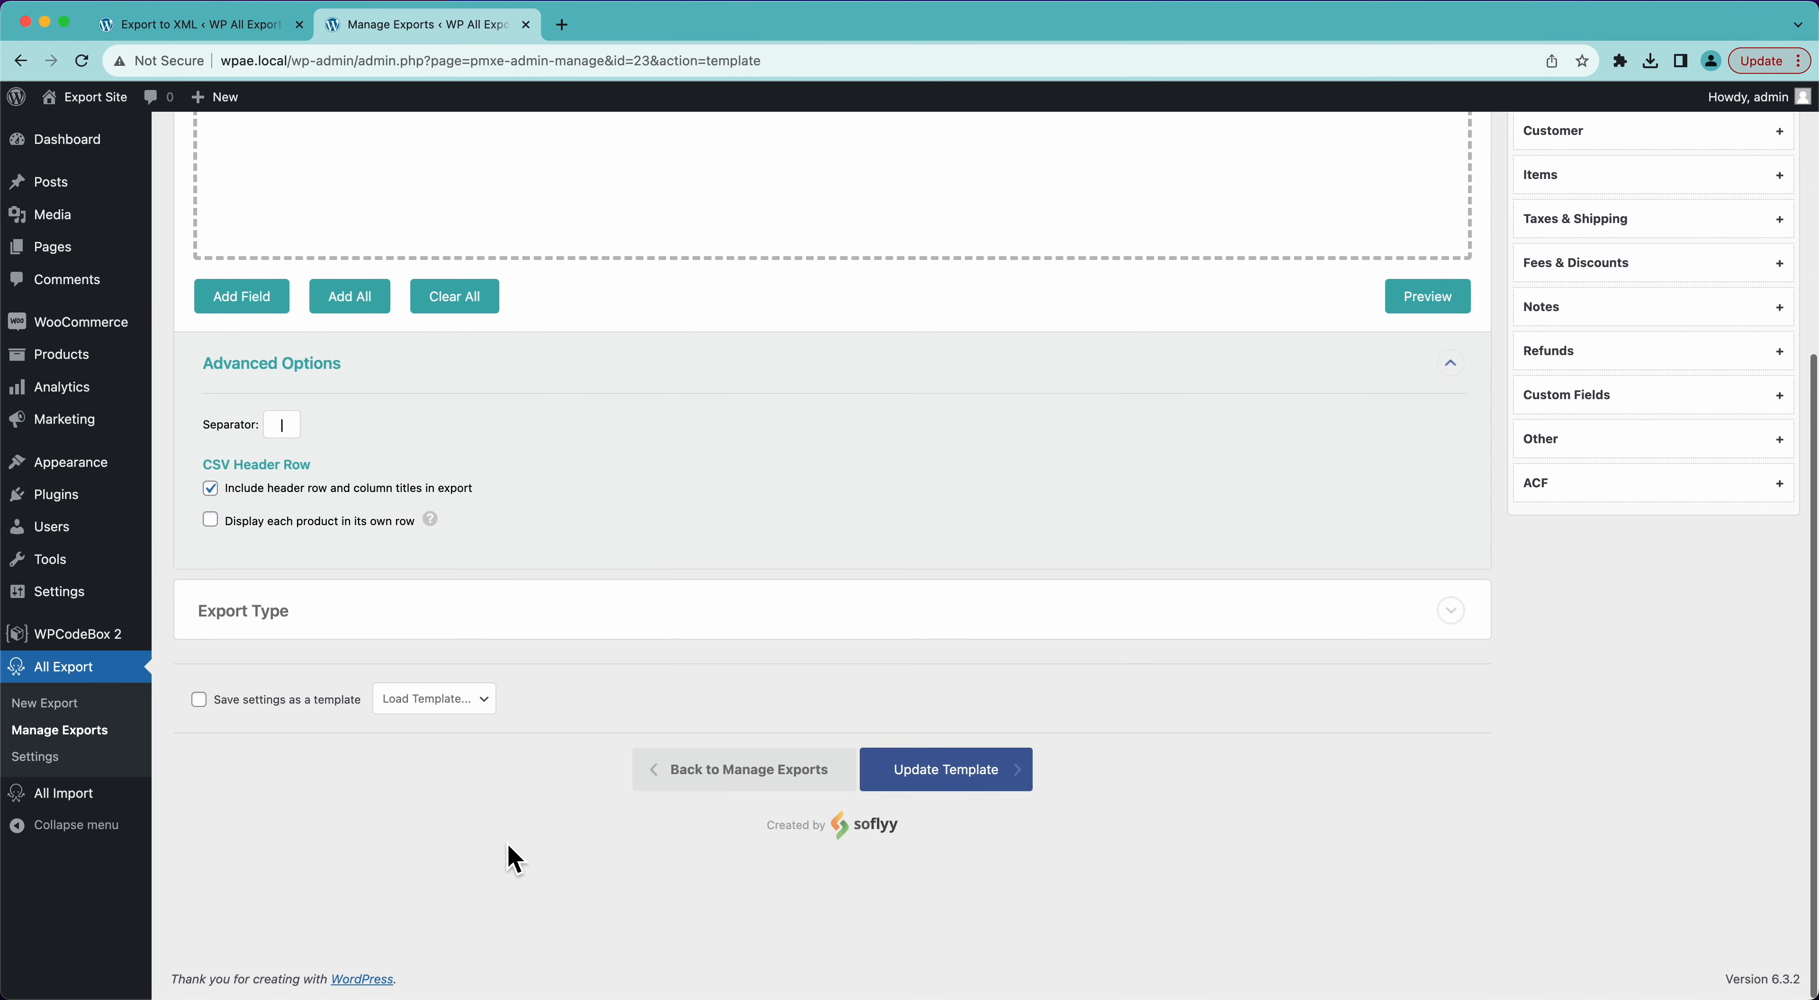
click(1023, 775)
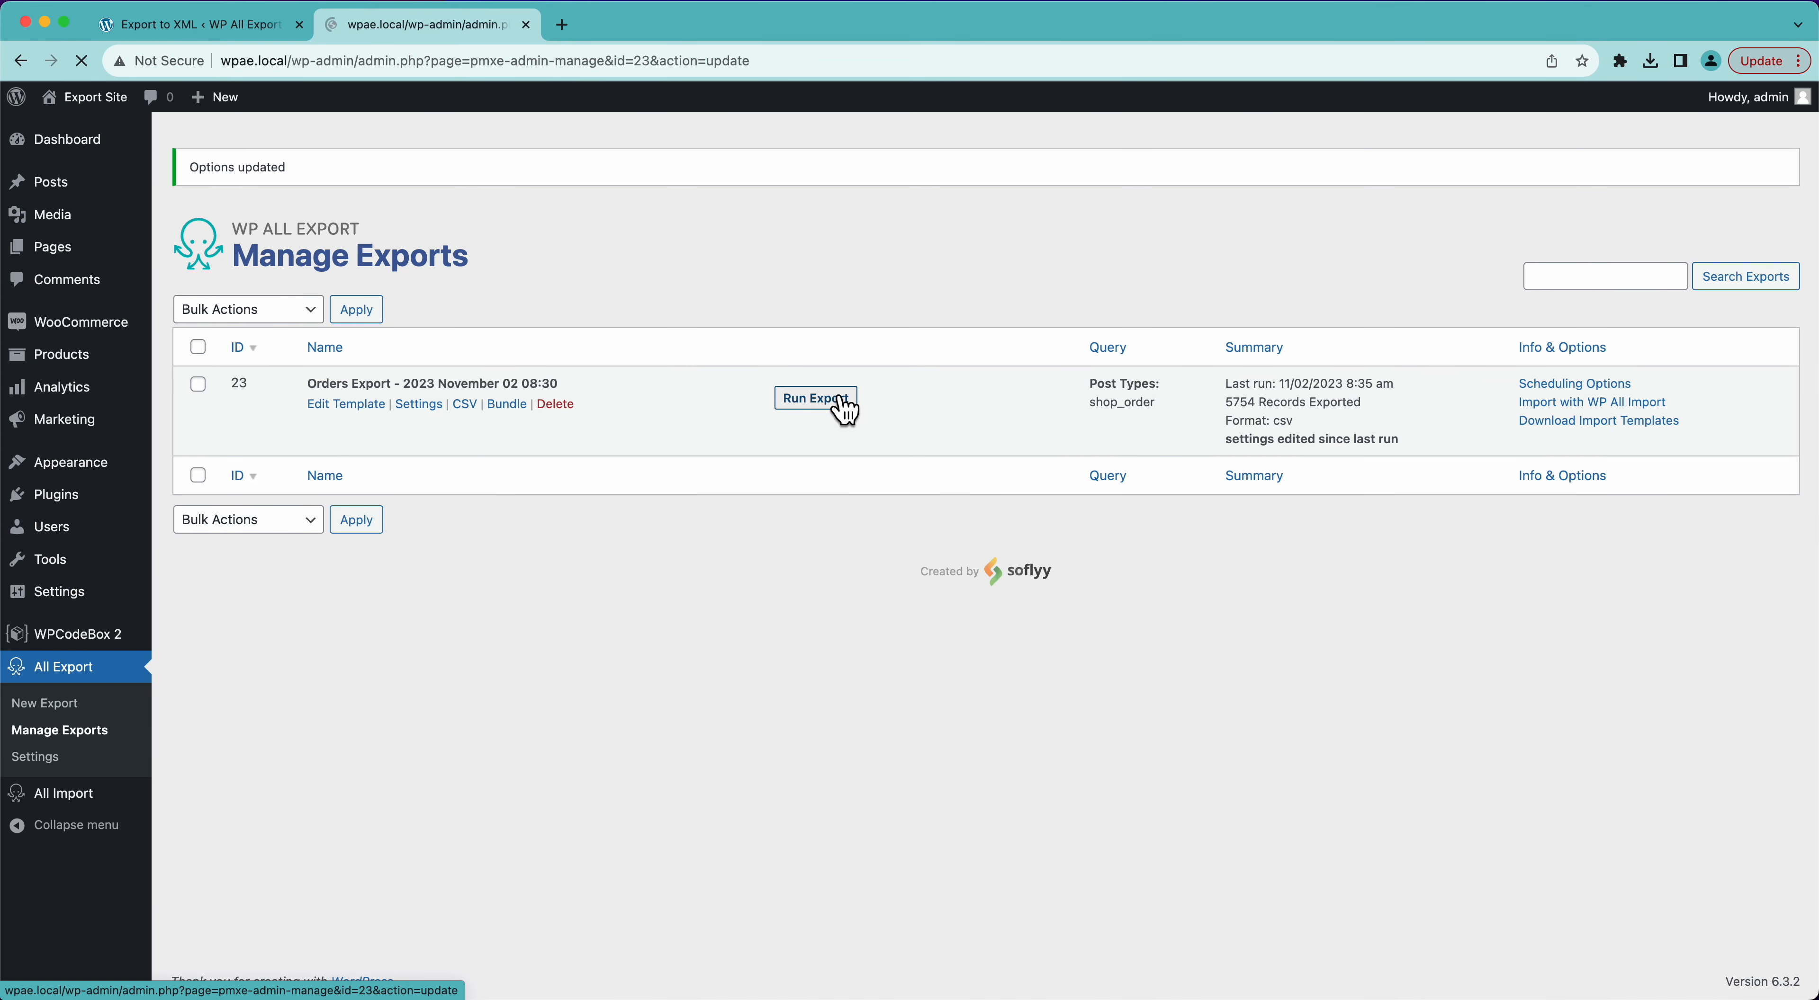
- Rerun the orders export with the updated template and download the new CSV file
click(815, 398)
click(1625, 264)
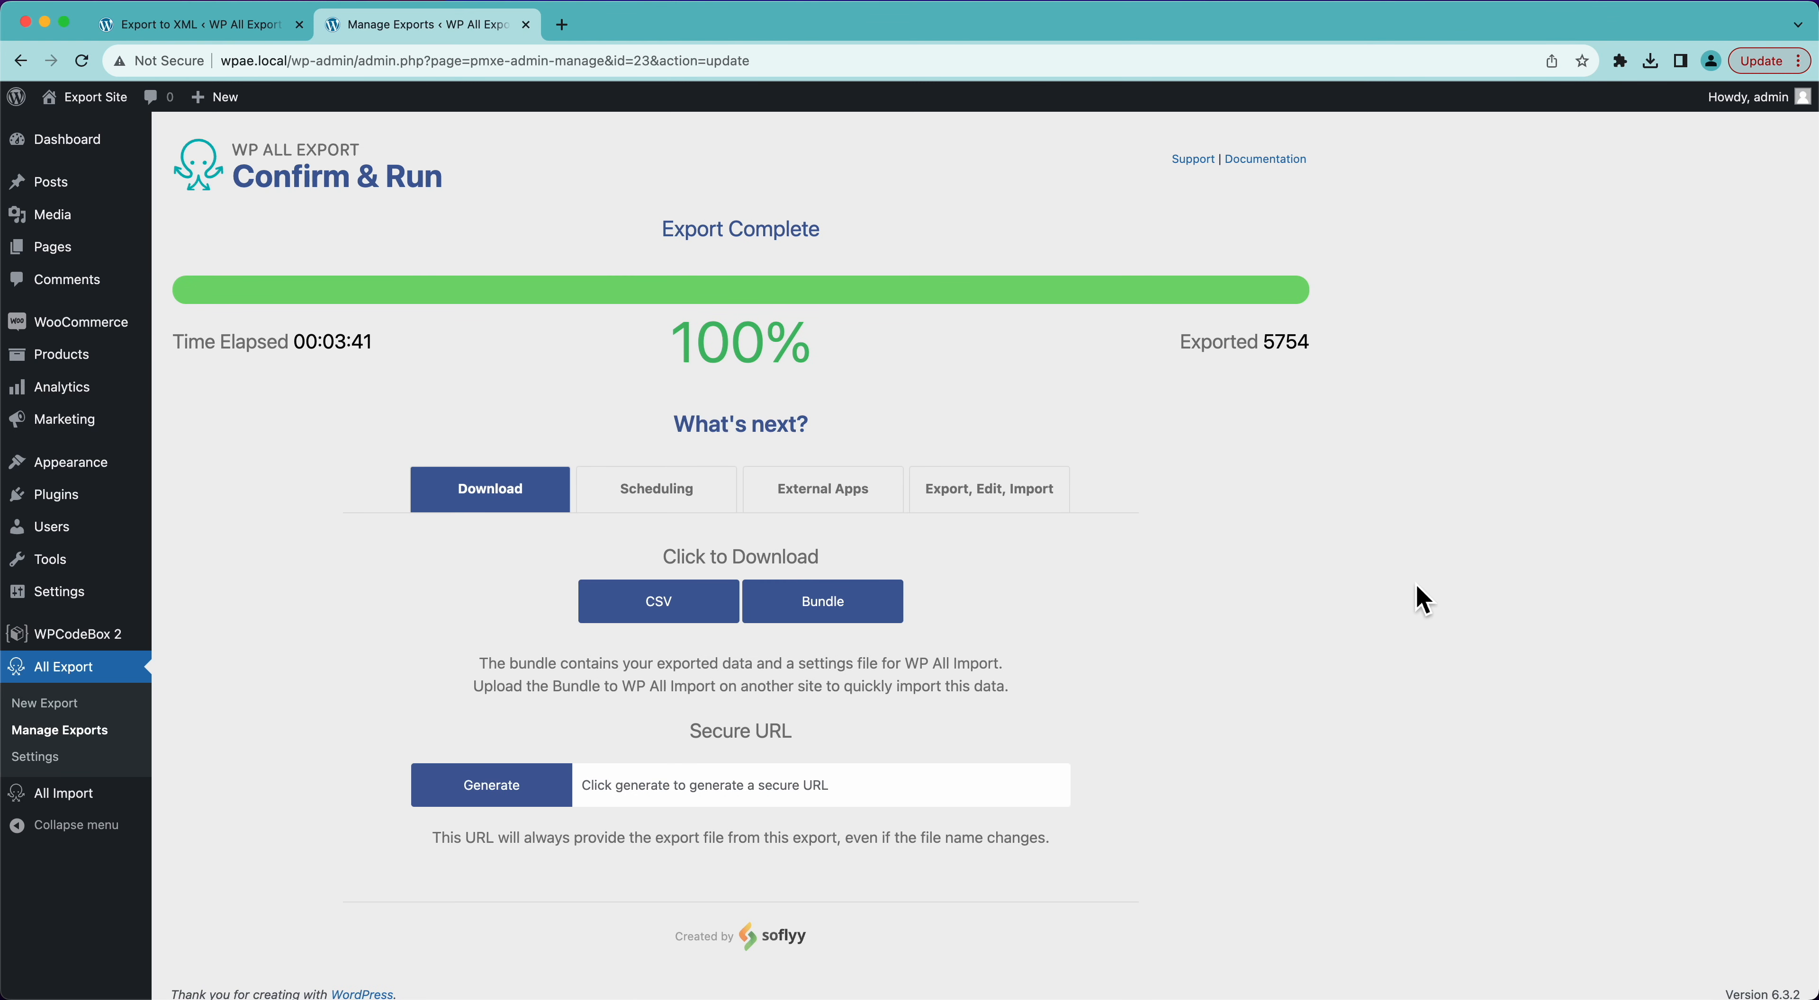
click(655, 617)
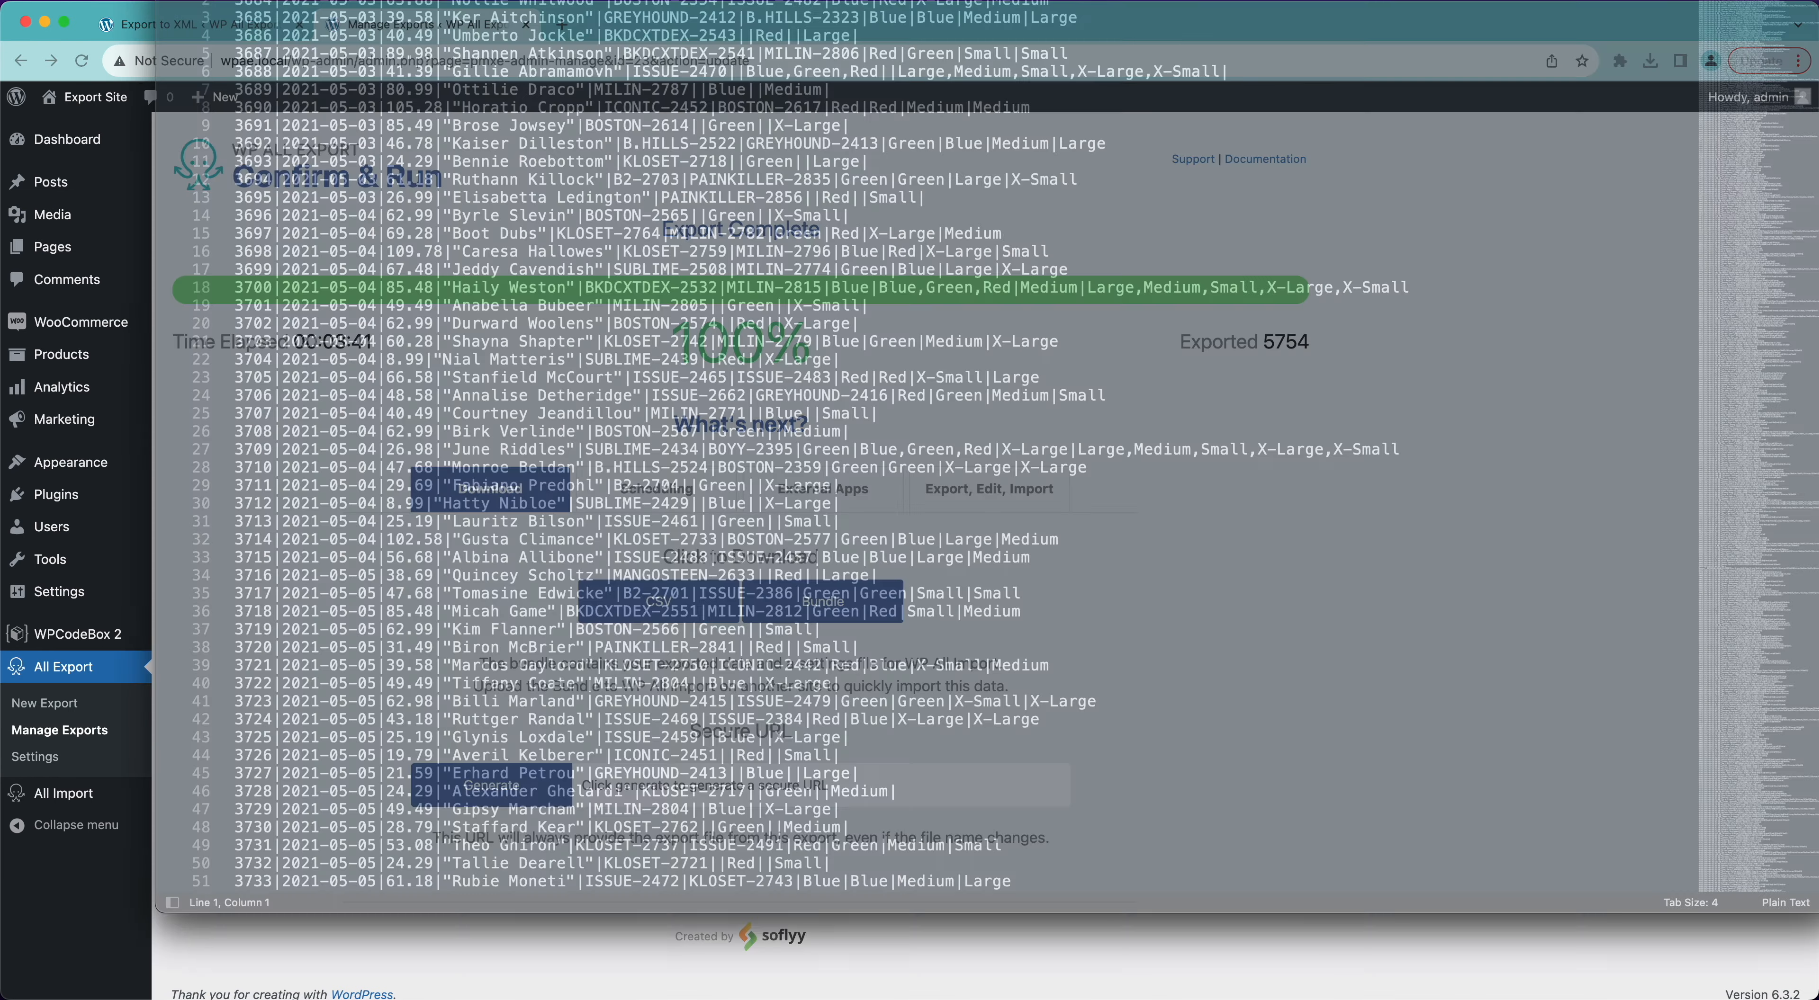
- Examine the newly downloaded CSV in the text editor, checking the | separators throughout the rows, and close the file
drag(715, 2, 738, 37)
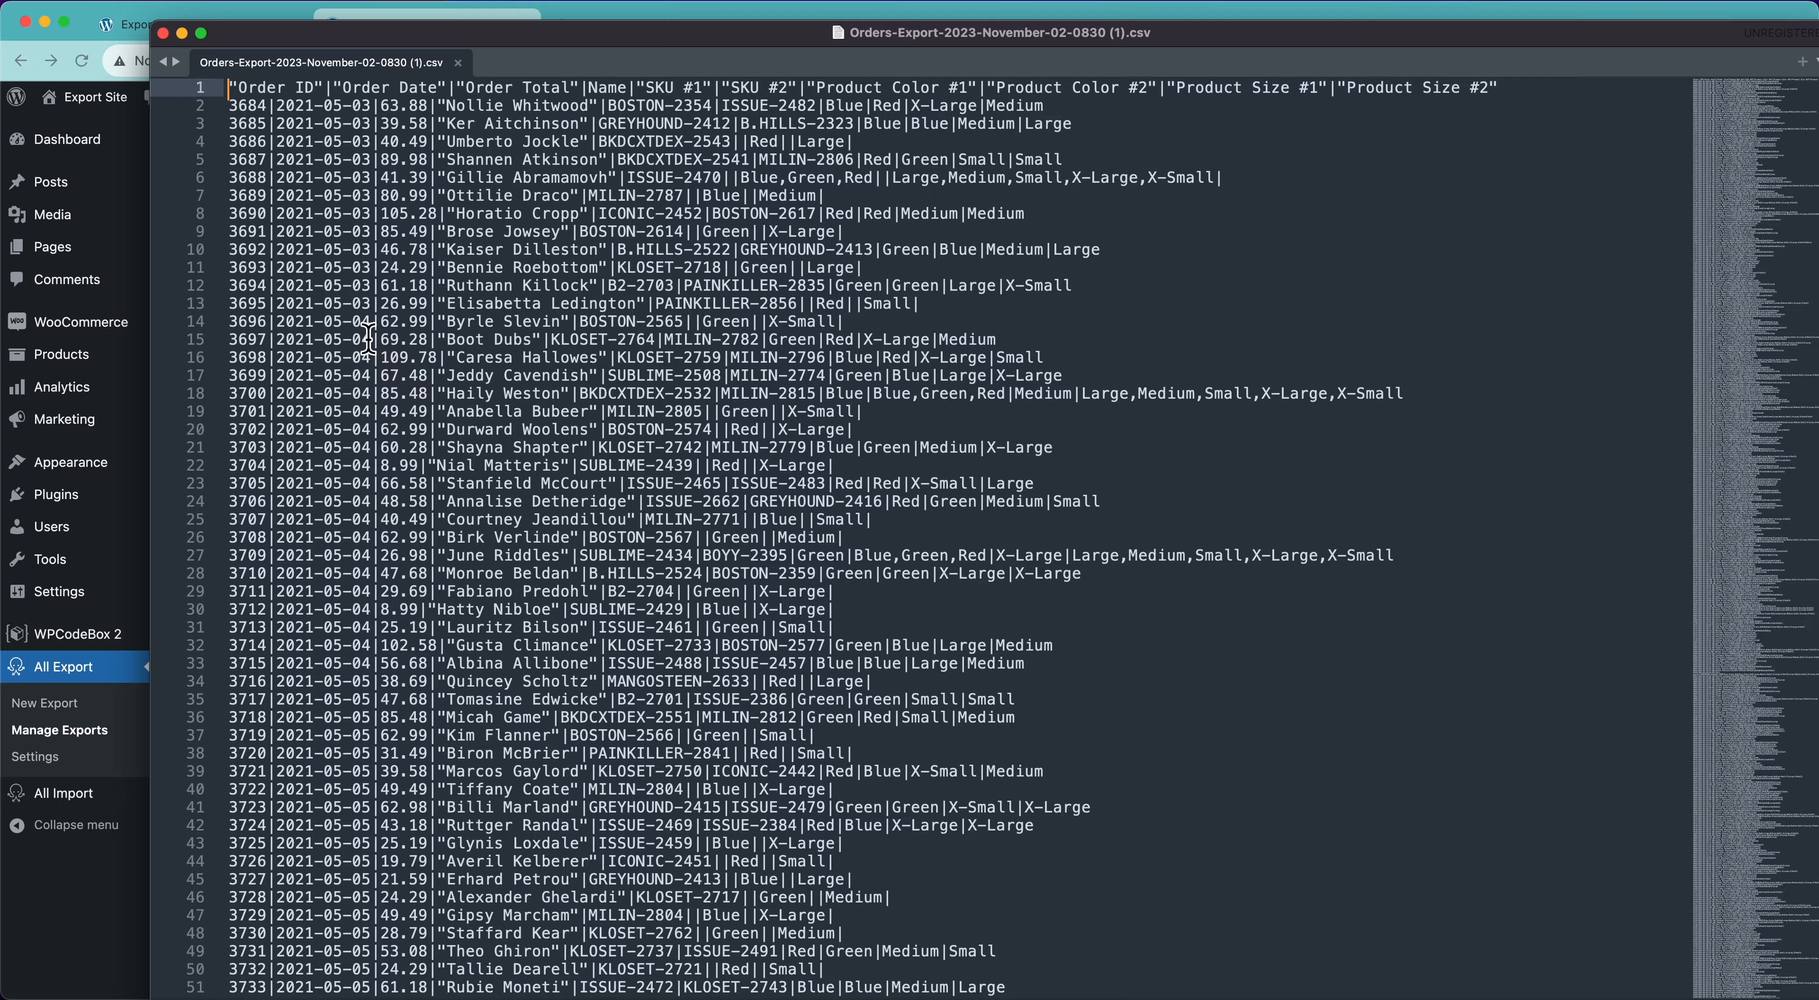
scroll(363, 330, down, 10)
scroll(363, 330, down, 20)
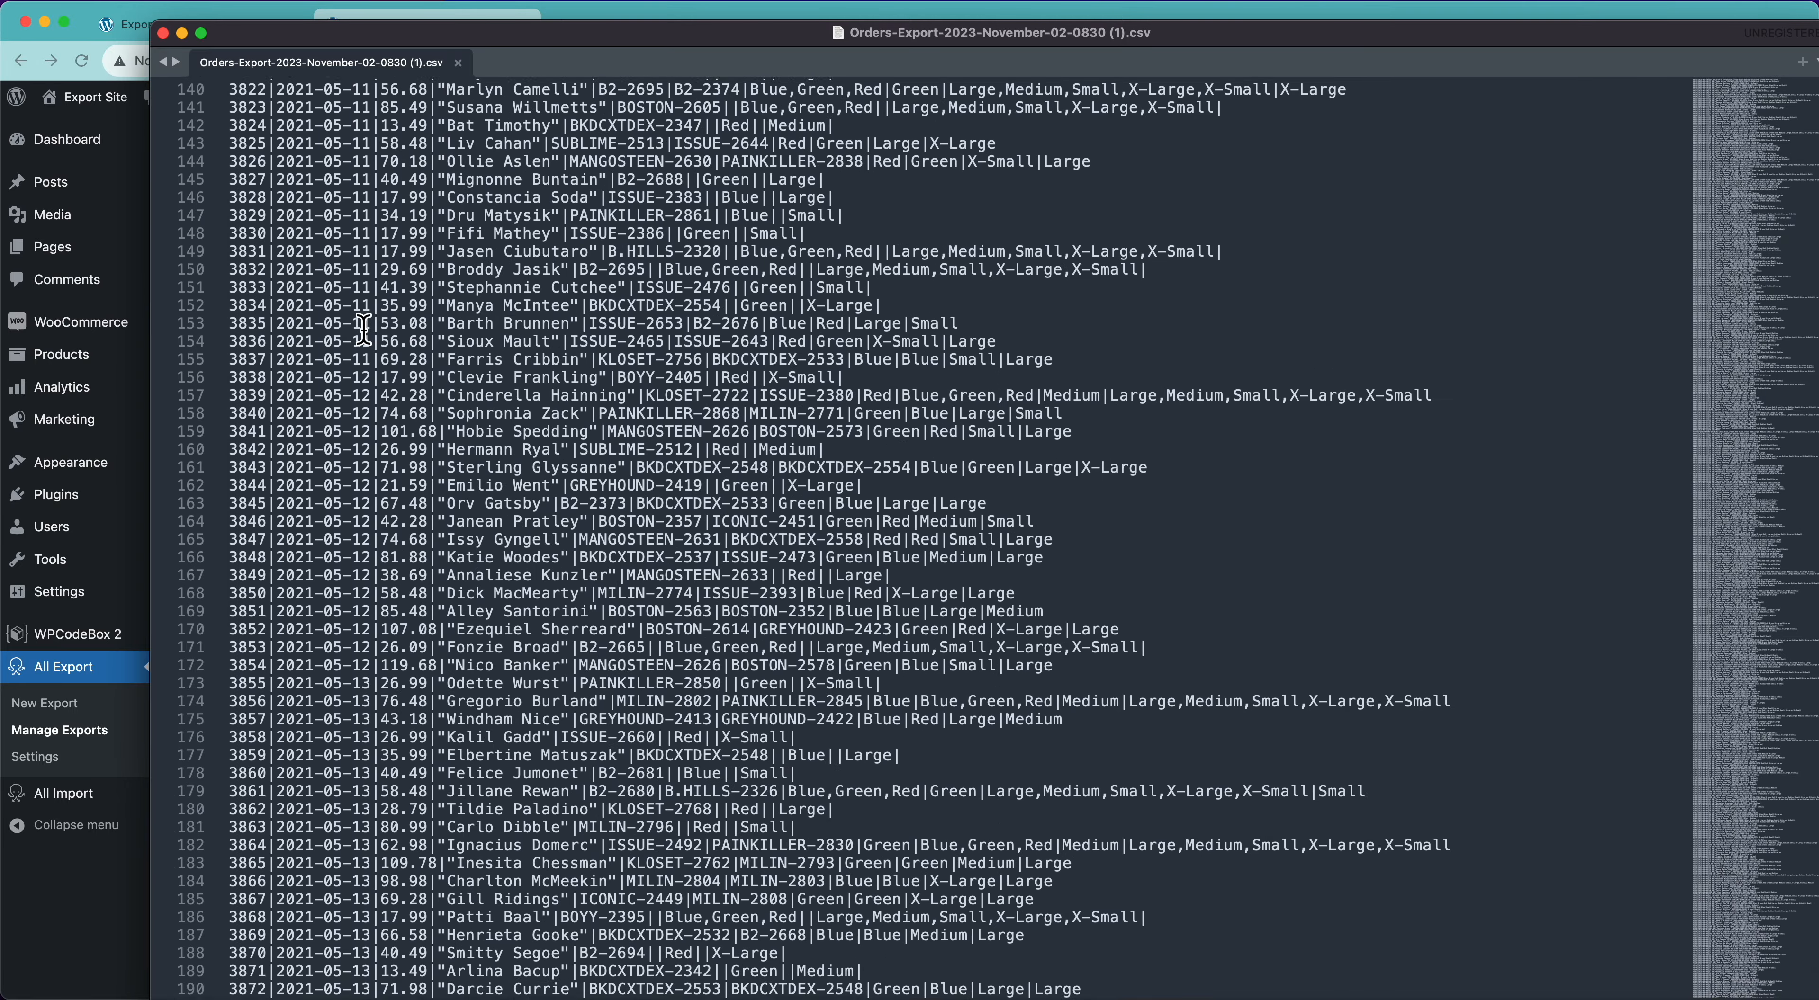
key(super+Up)
click(164, 33)
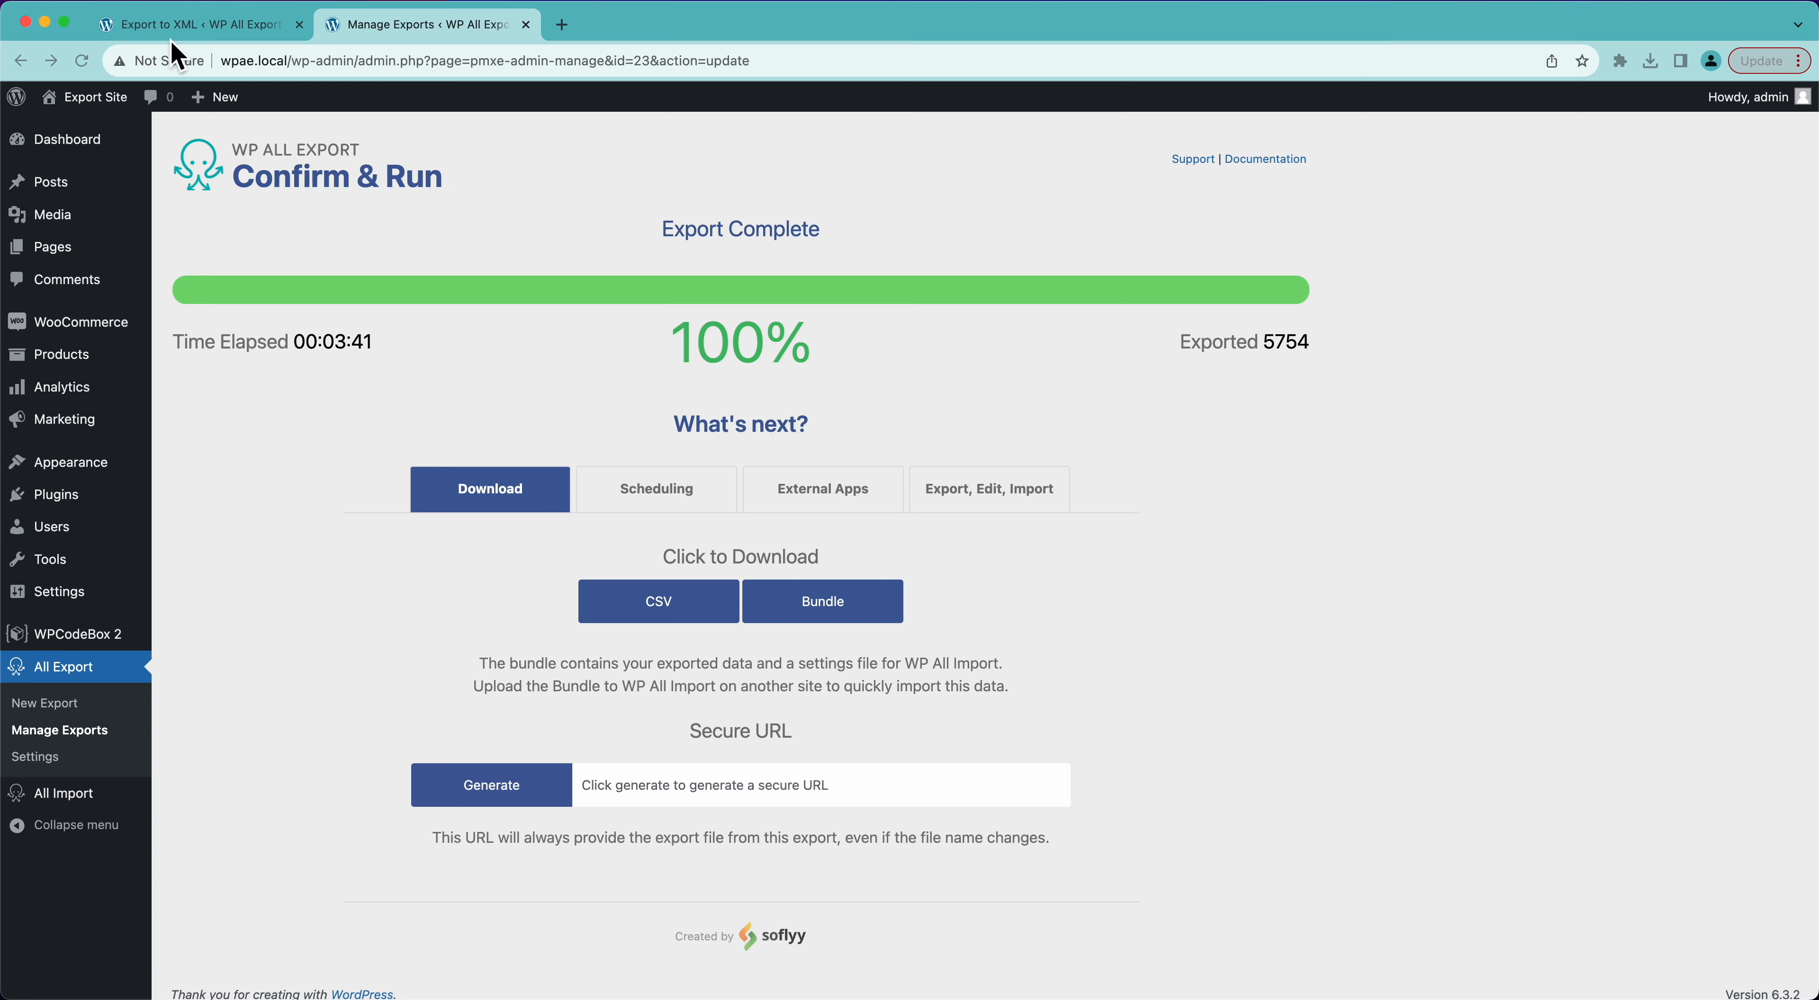